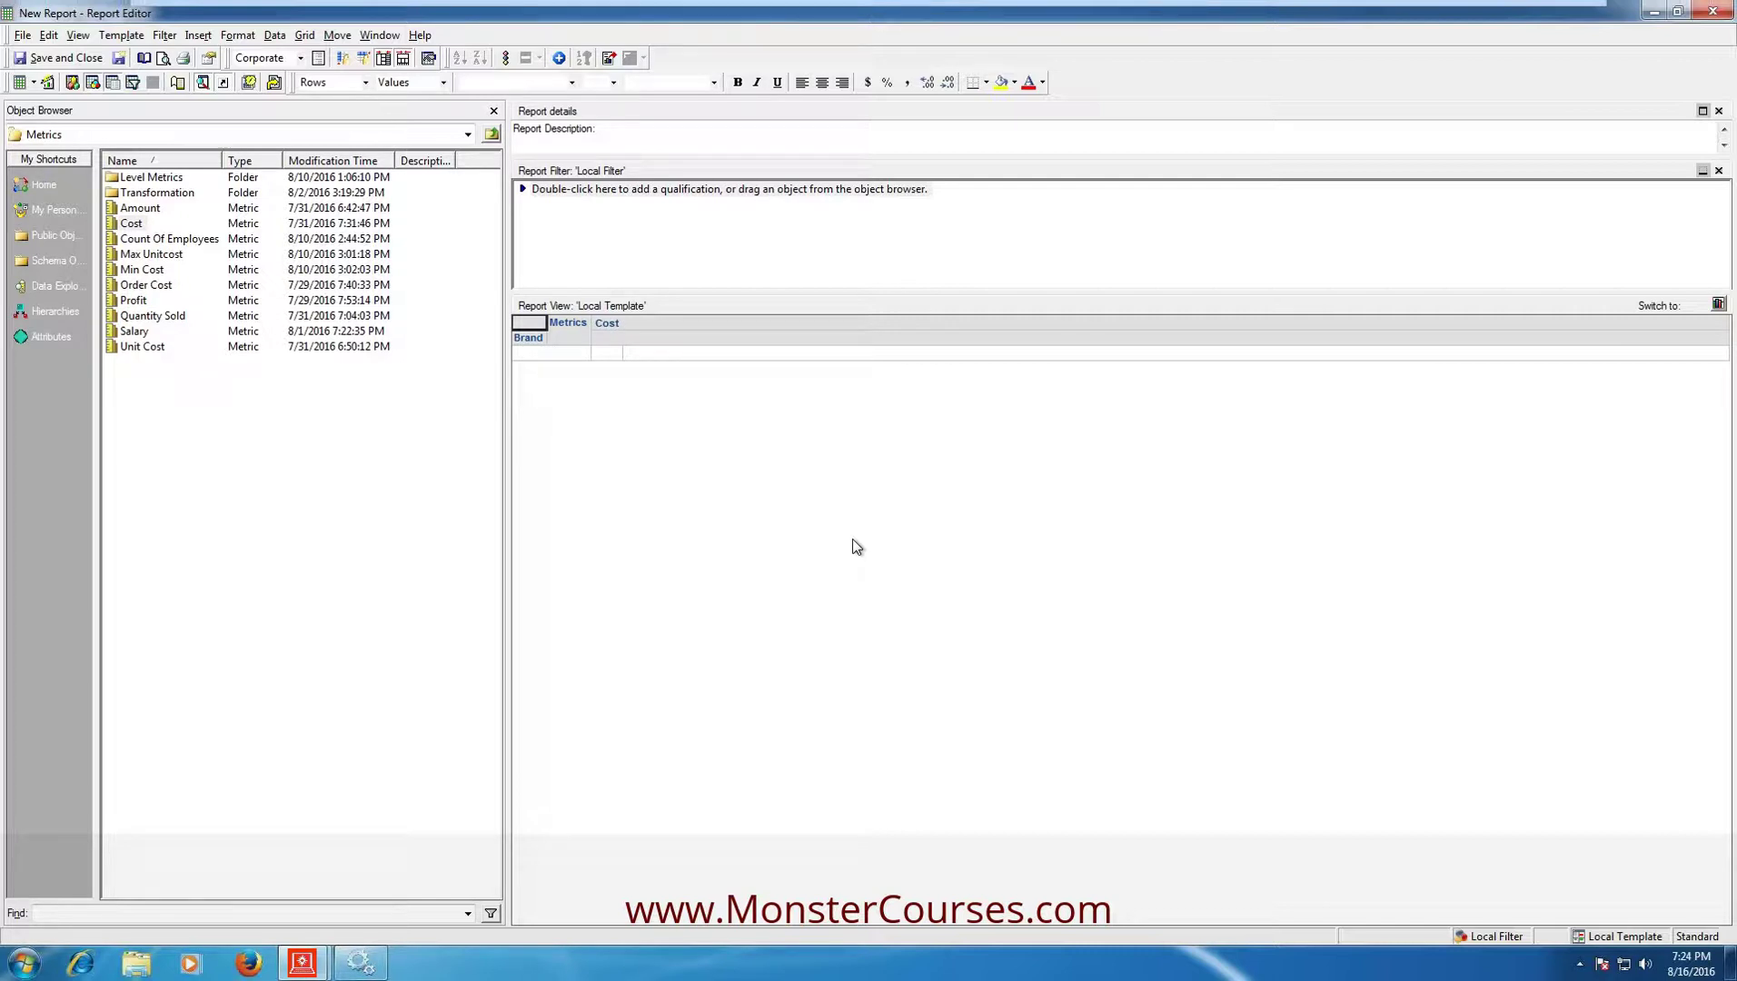
Step: Convert the Brand and Cost report to an Intelligent Cube from the Data menu's Intelligent Cube Options
click(275, 36)
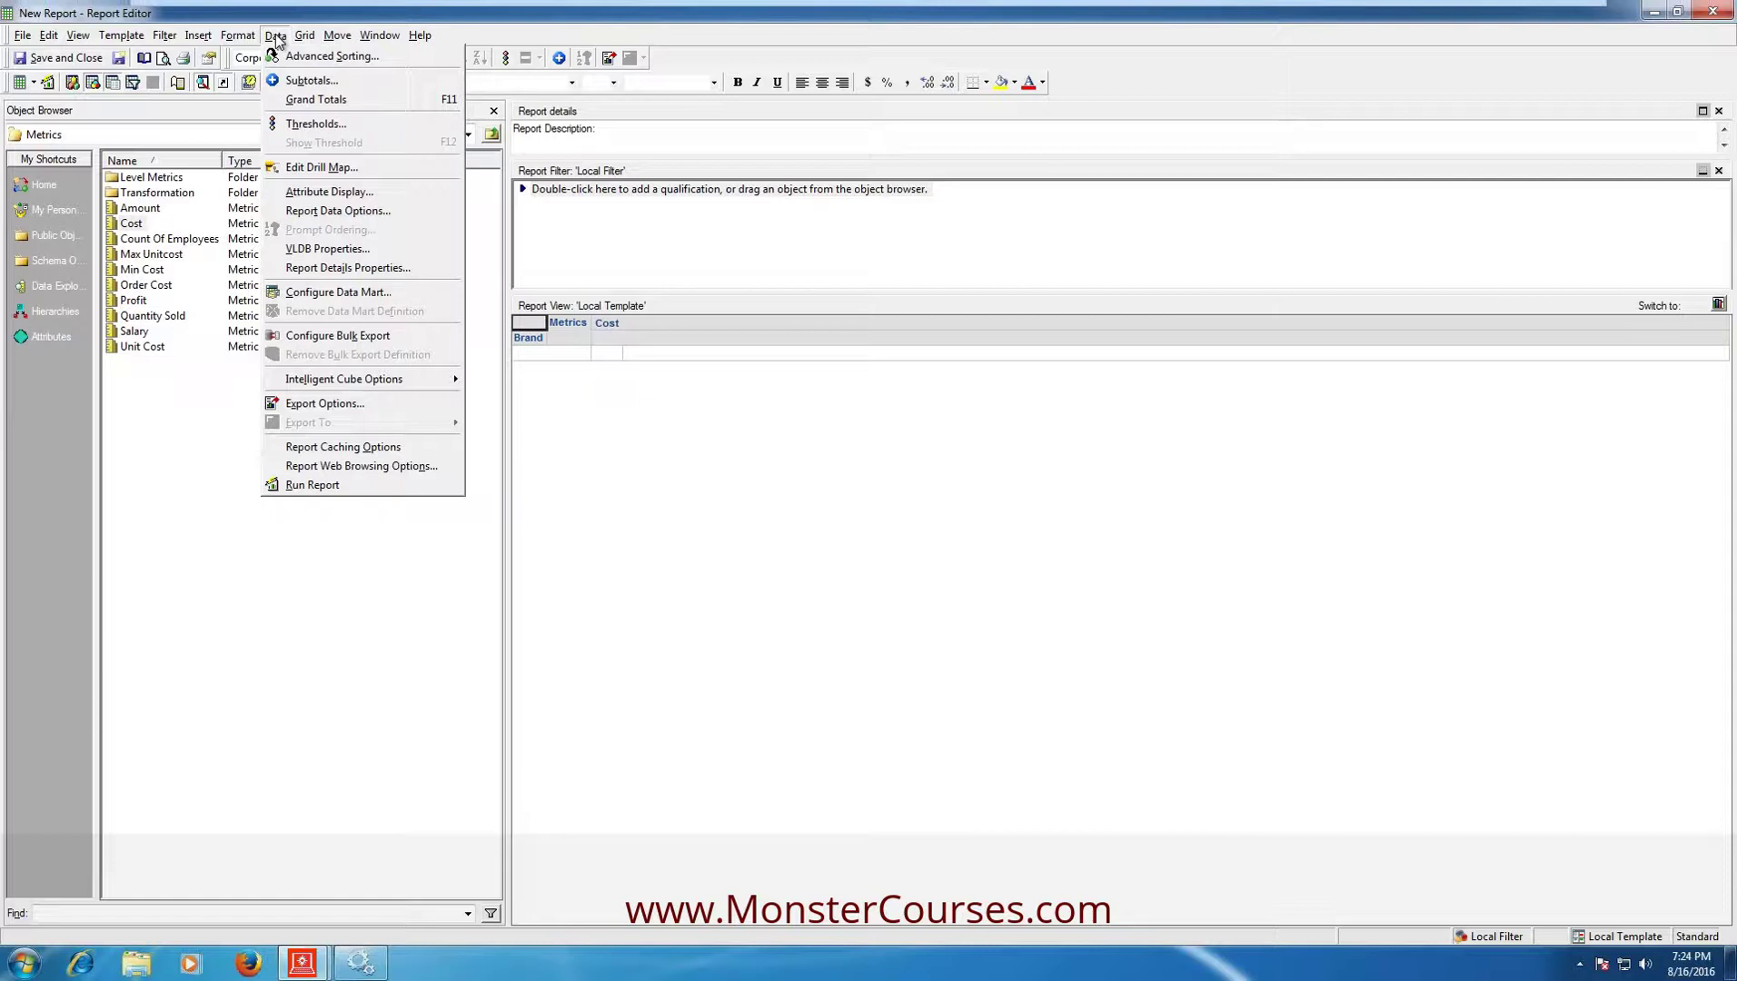
mouse_move(332, 379)
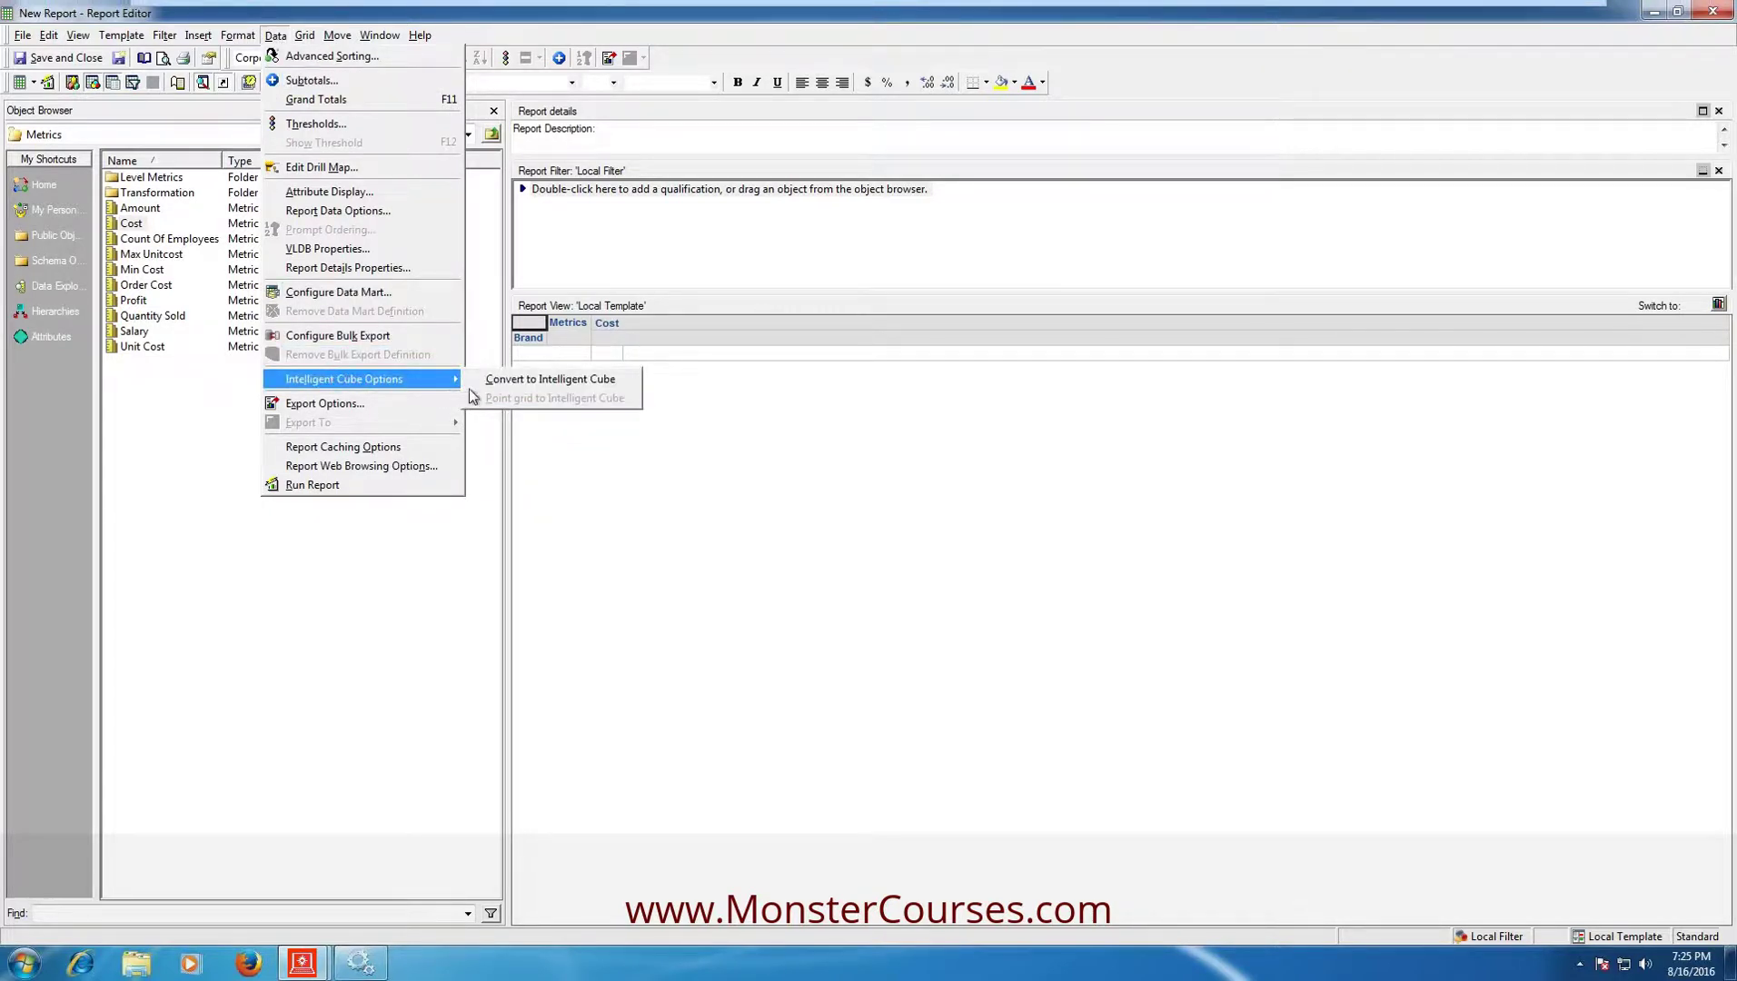
click(519, 379)
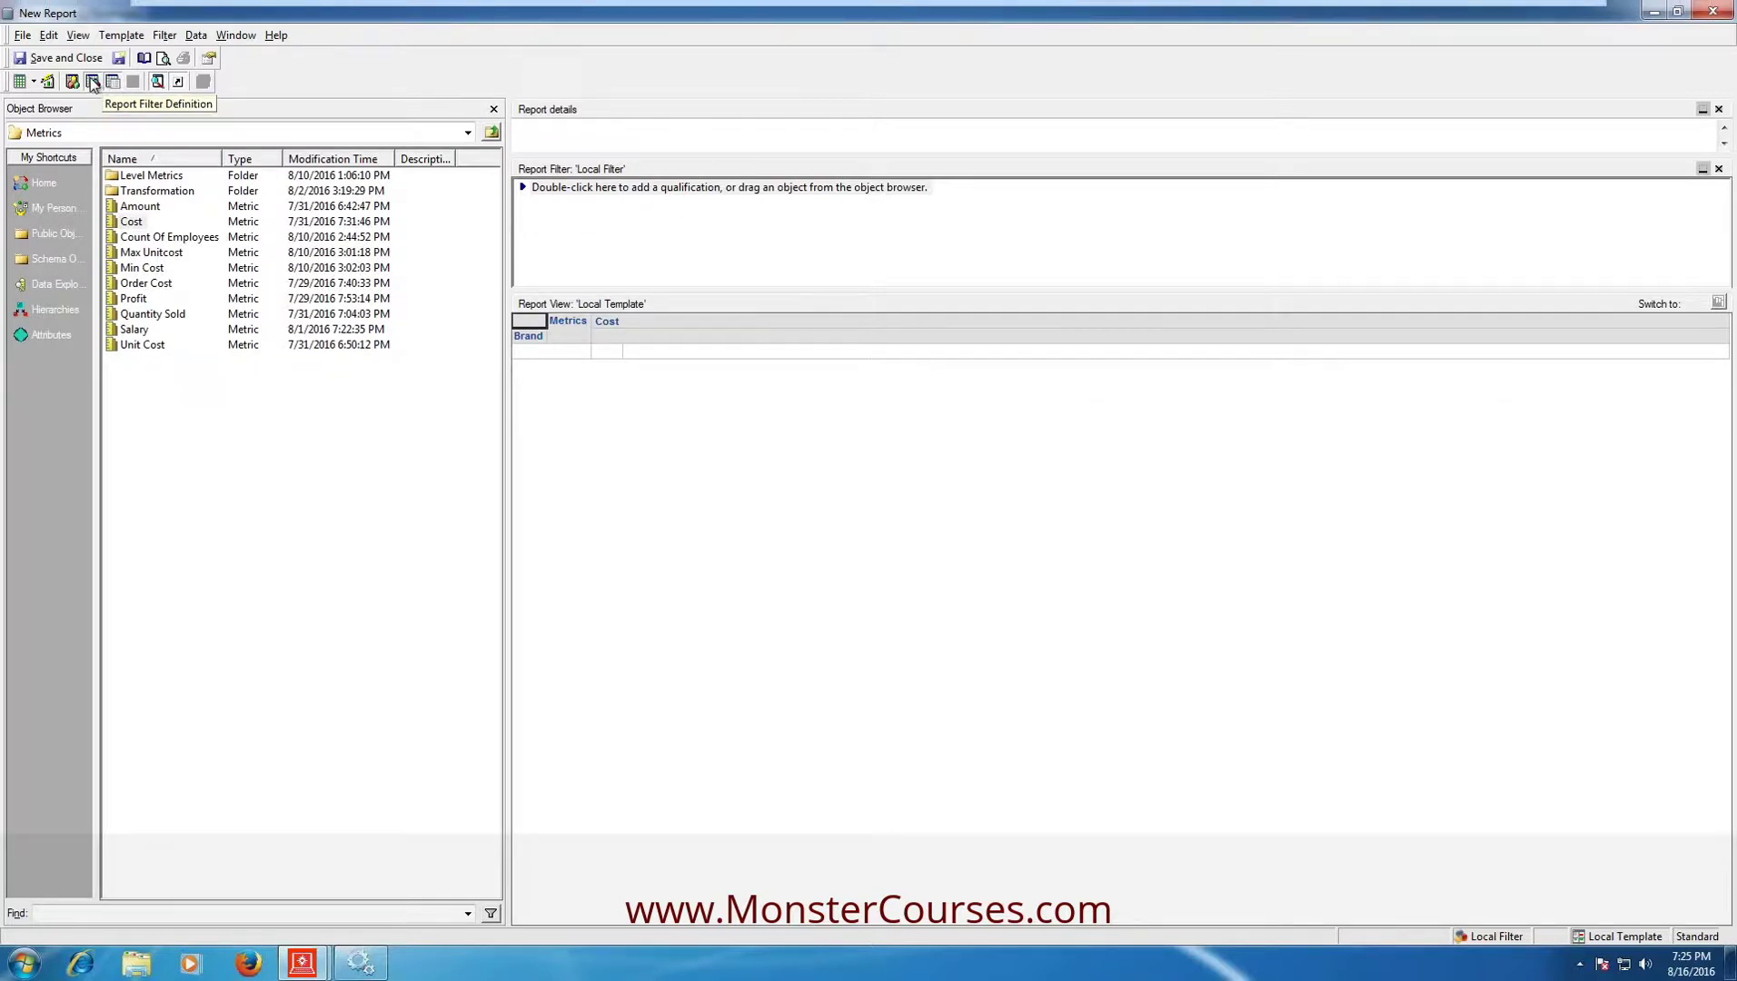
Step: Save the cube under the object name 'Brand cube' in the Reports folder
click(41, 58)
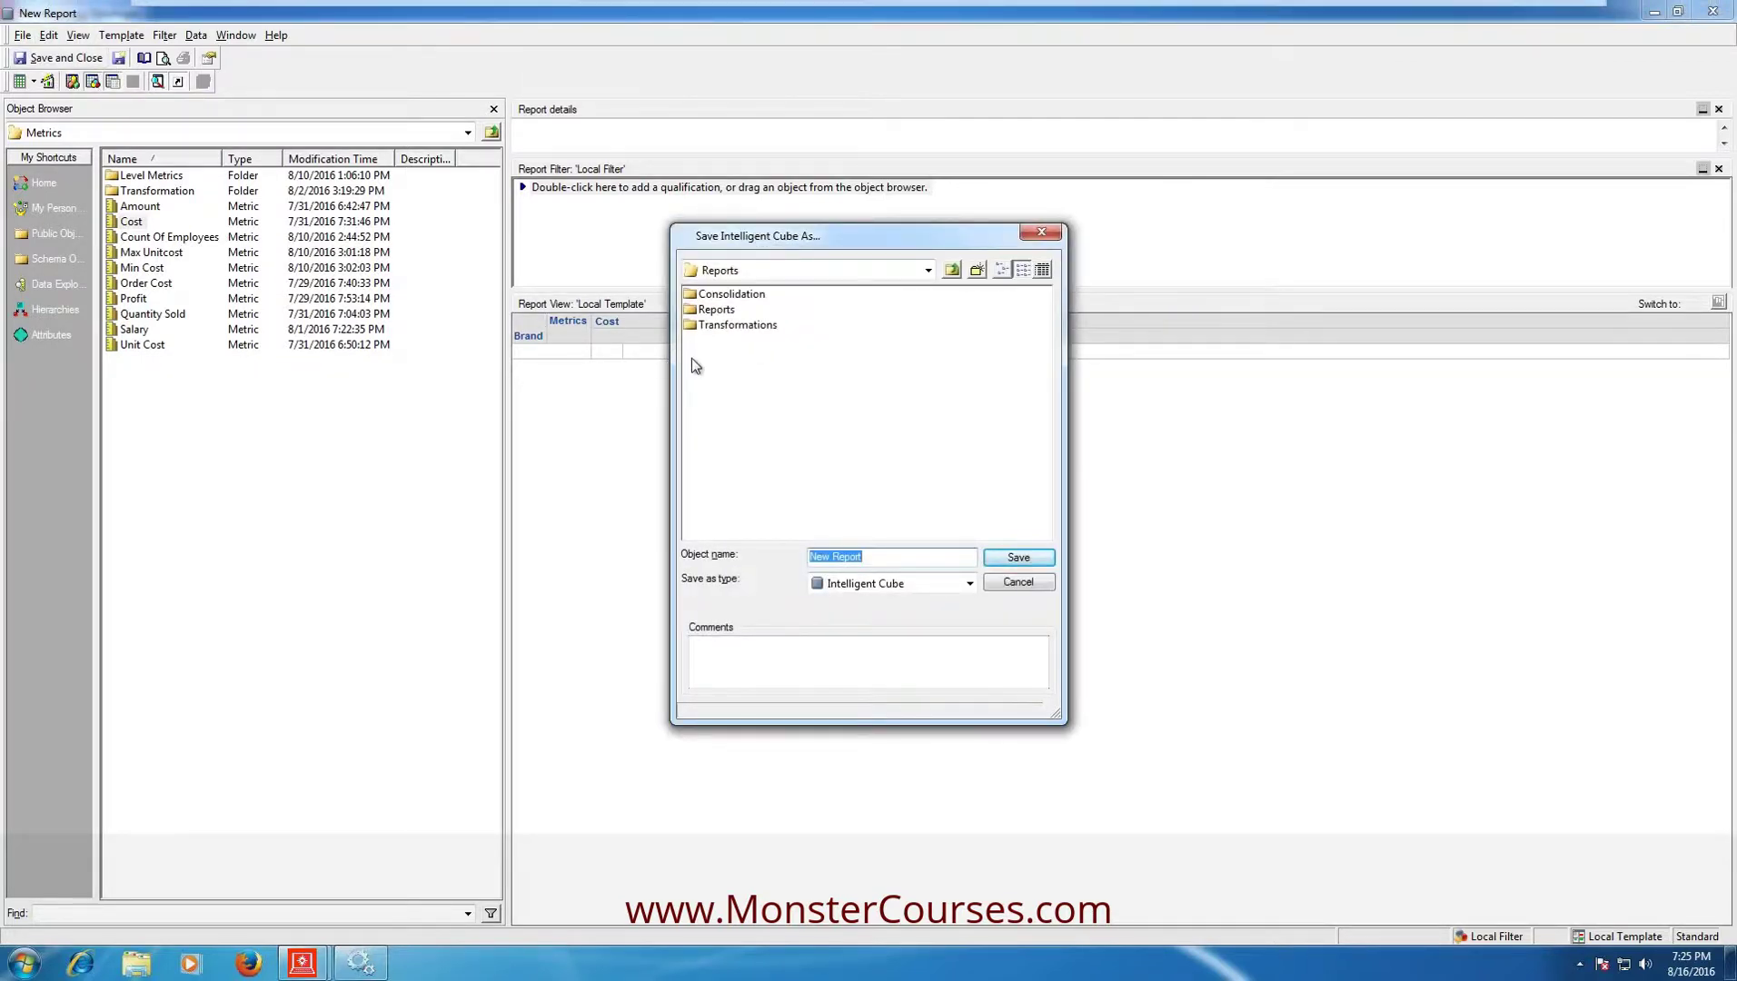
text(Brand cube)
click(1017, 556)
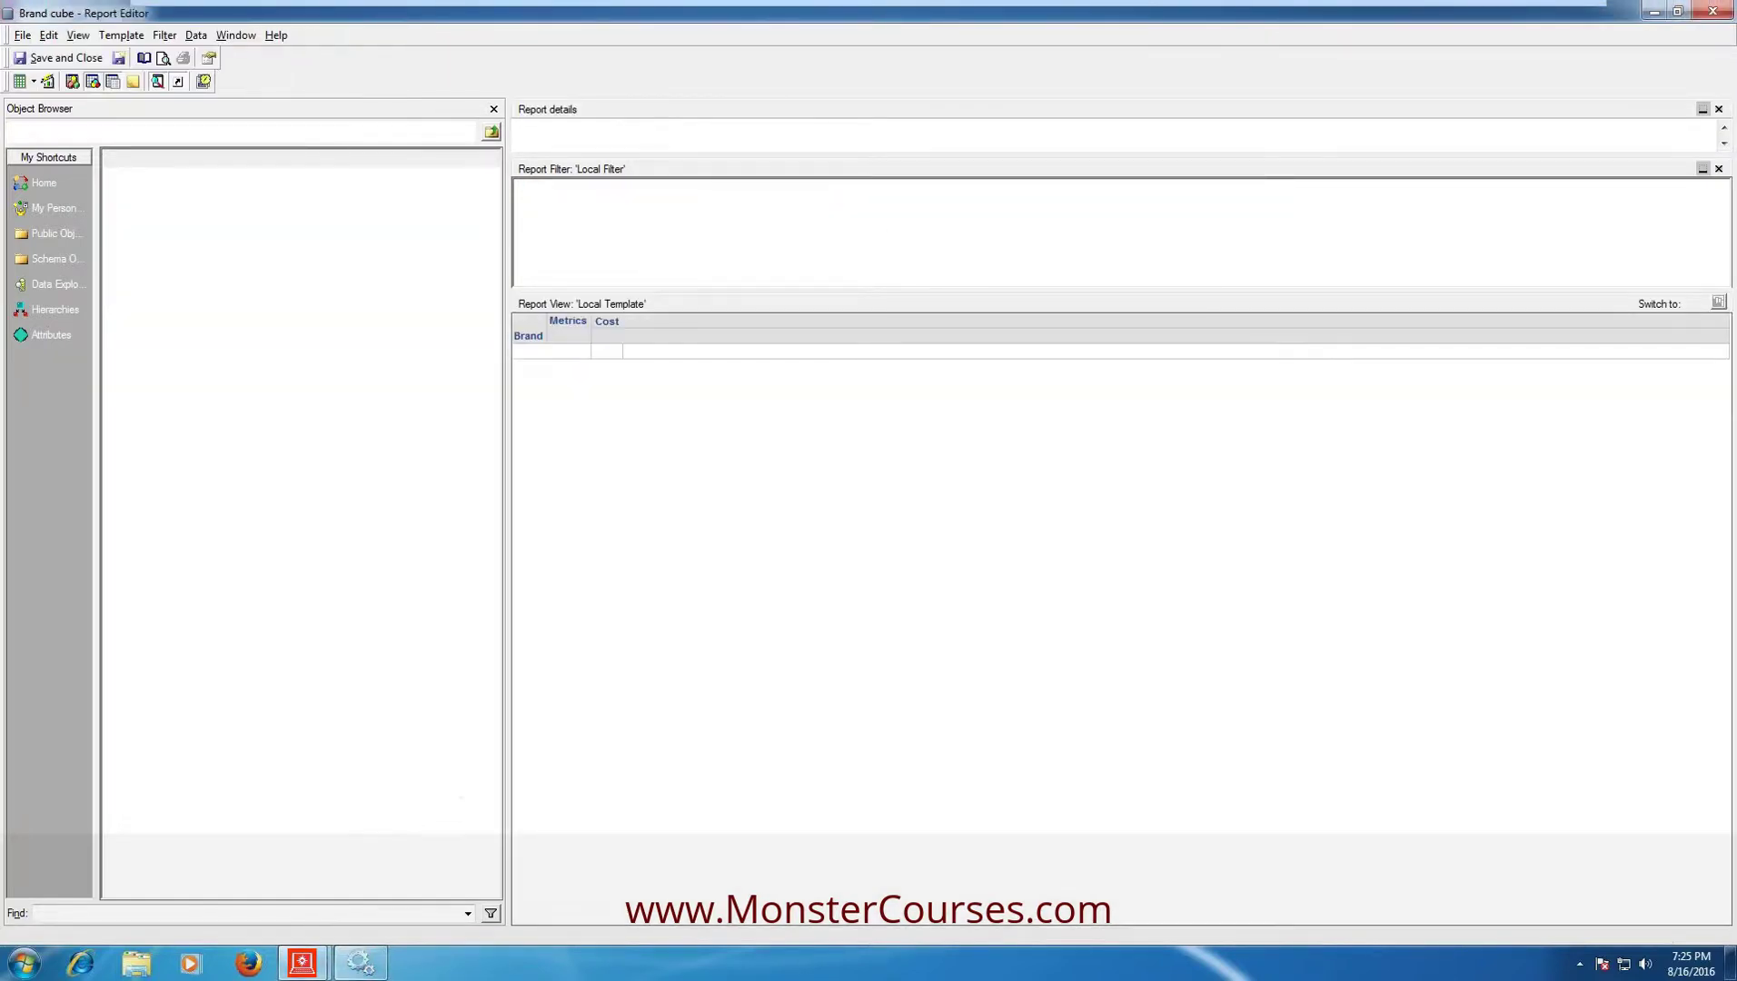
Step: Return to the Developer window, execute Brand cube from Public Objects\Reports, then close it
click(289, 963)
click(289, 963)
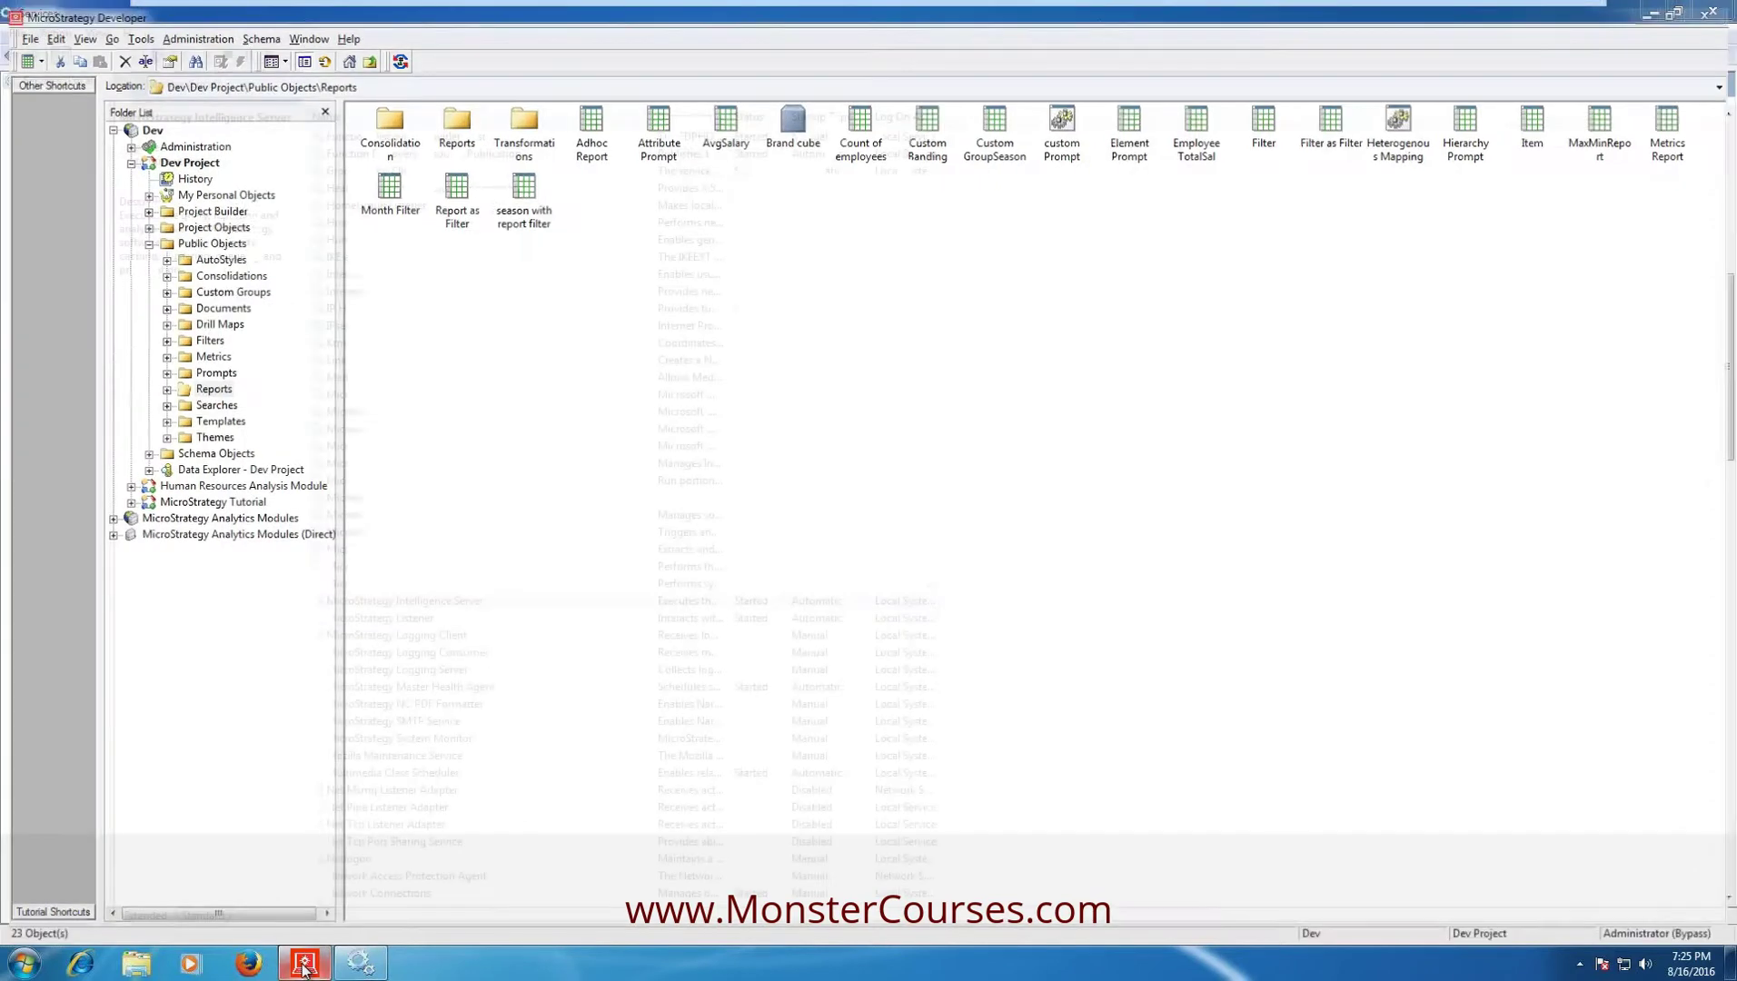
click(288, 963)
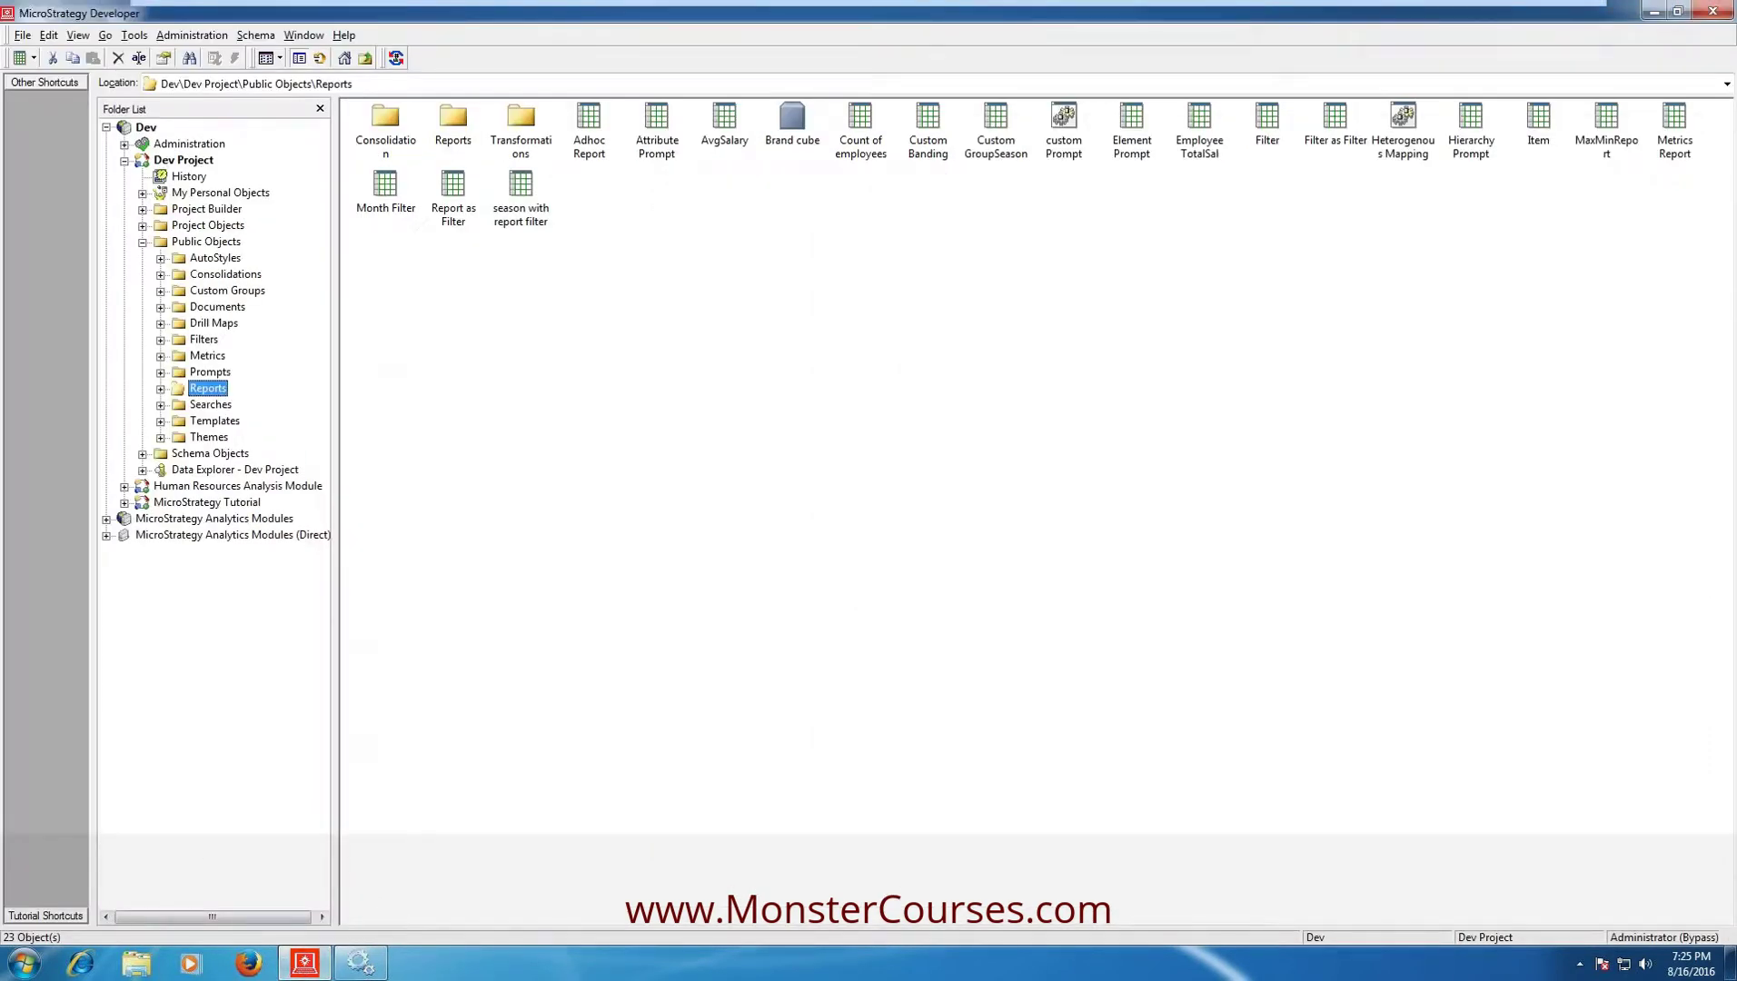
double_click(796, 120)
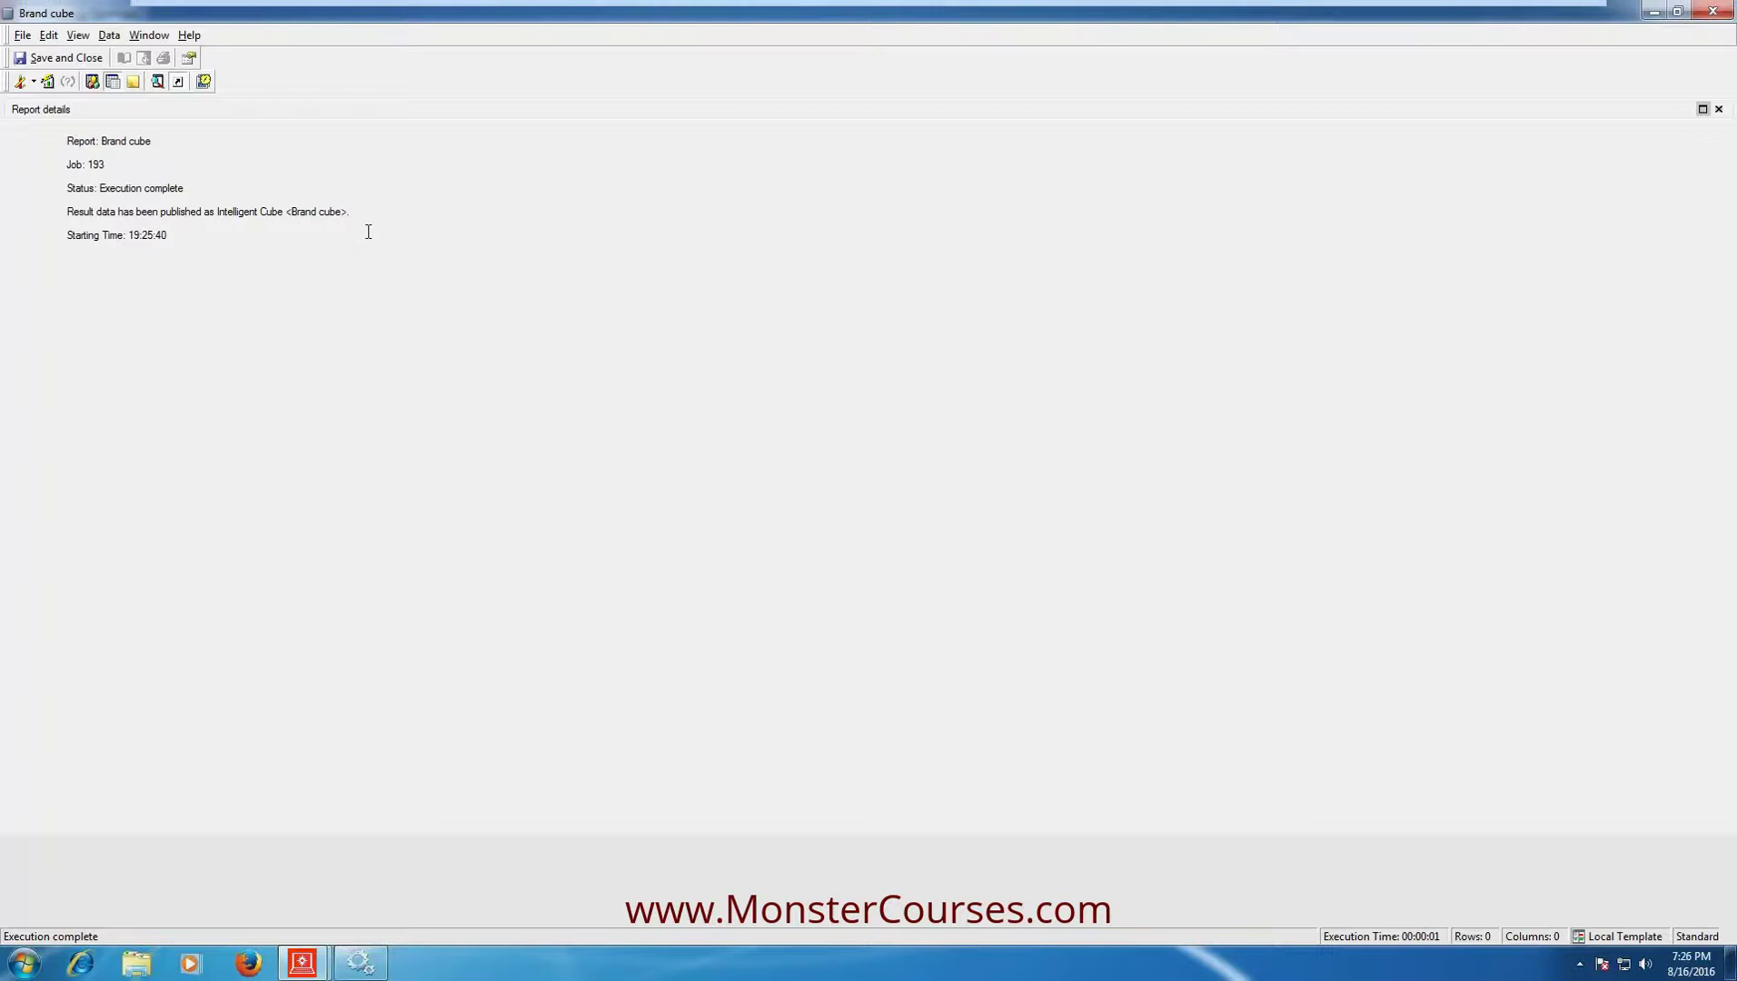
click(40, 57)
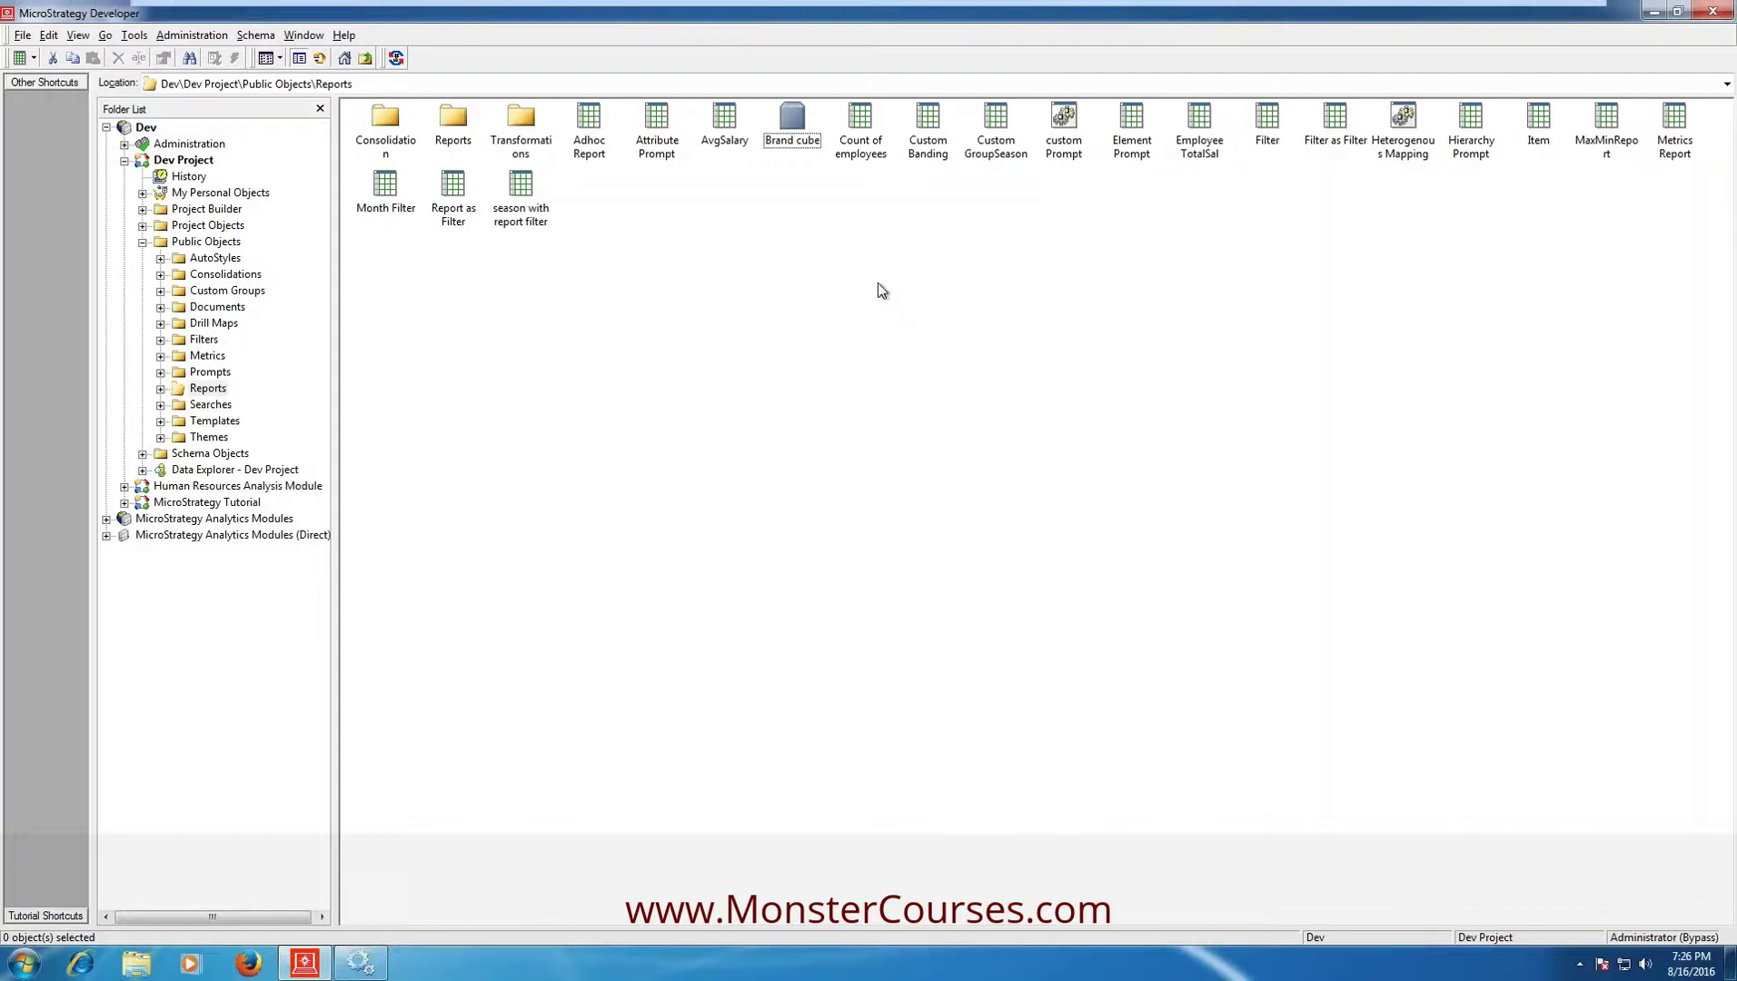
Step: View Brand cube's generated SQL querying ITEM_EMP_SLS, LU_ITEM and LU_BRAND, then close it
right_click(720, 144)
click(1116, 435)
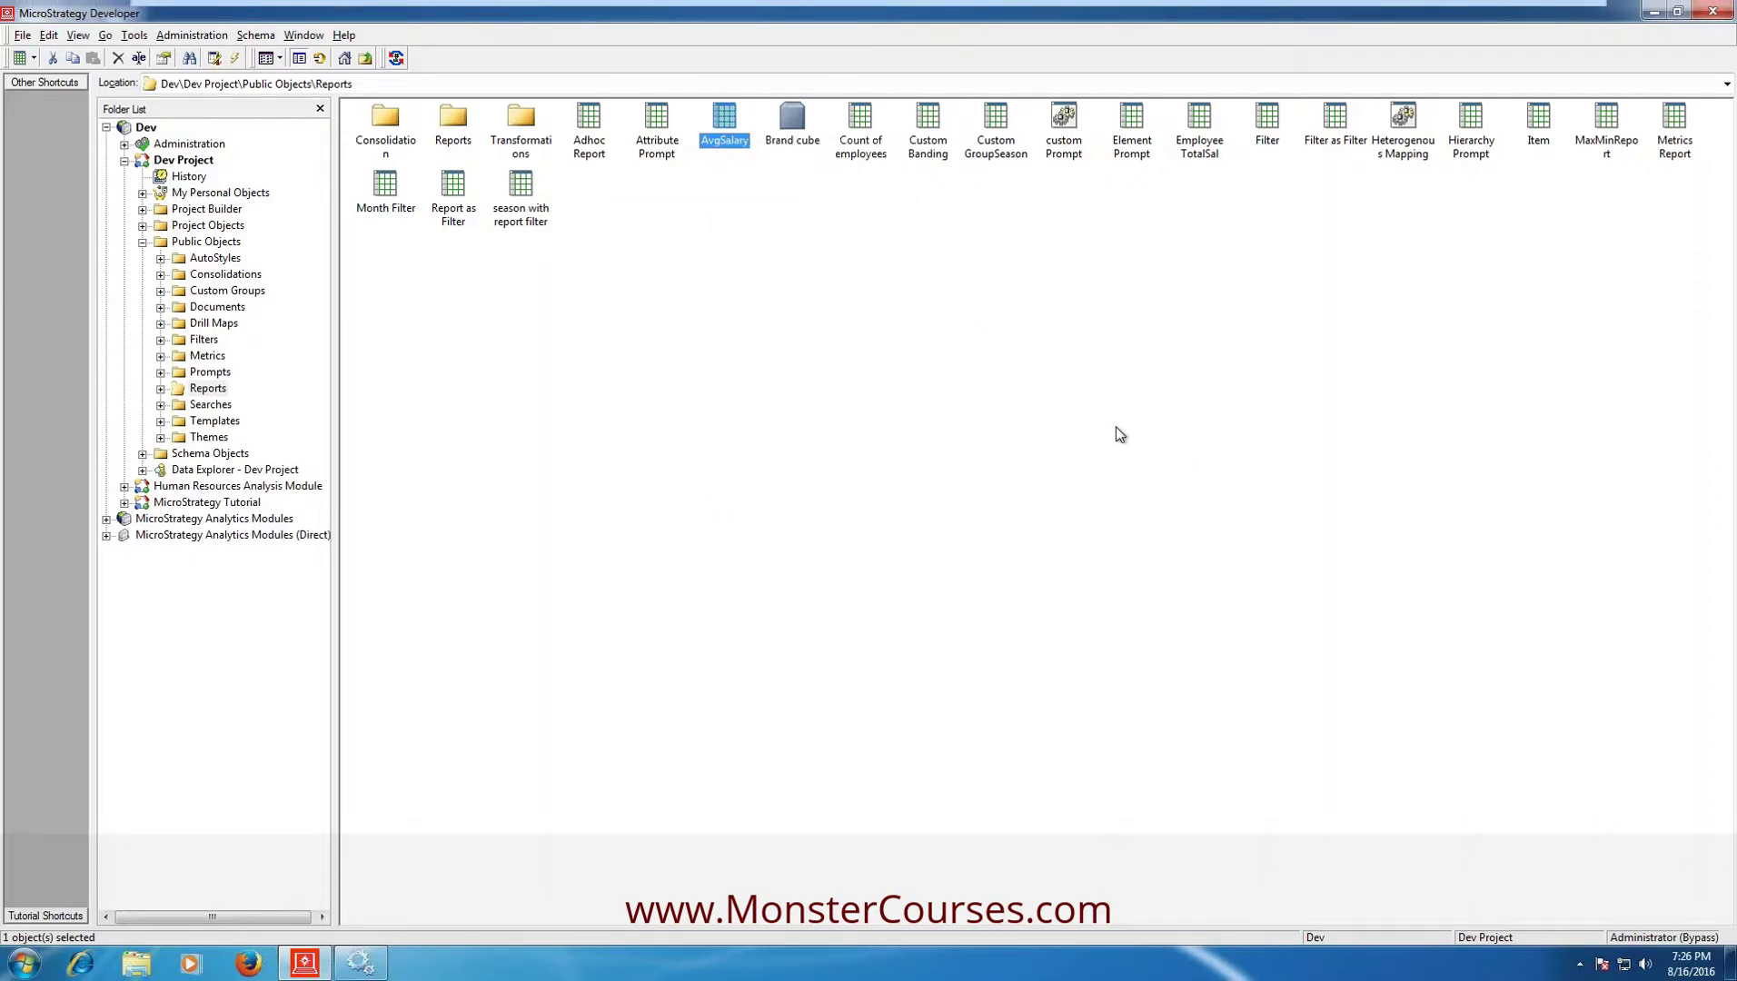
right_click(806, 138)
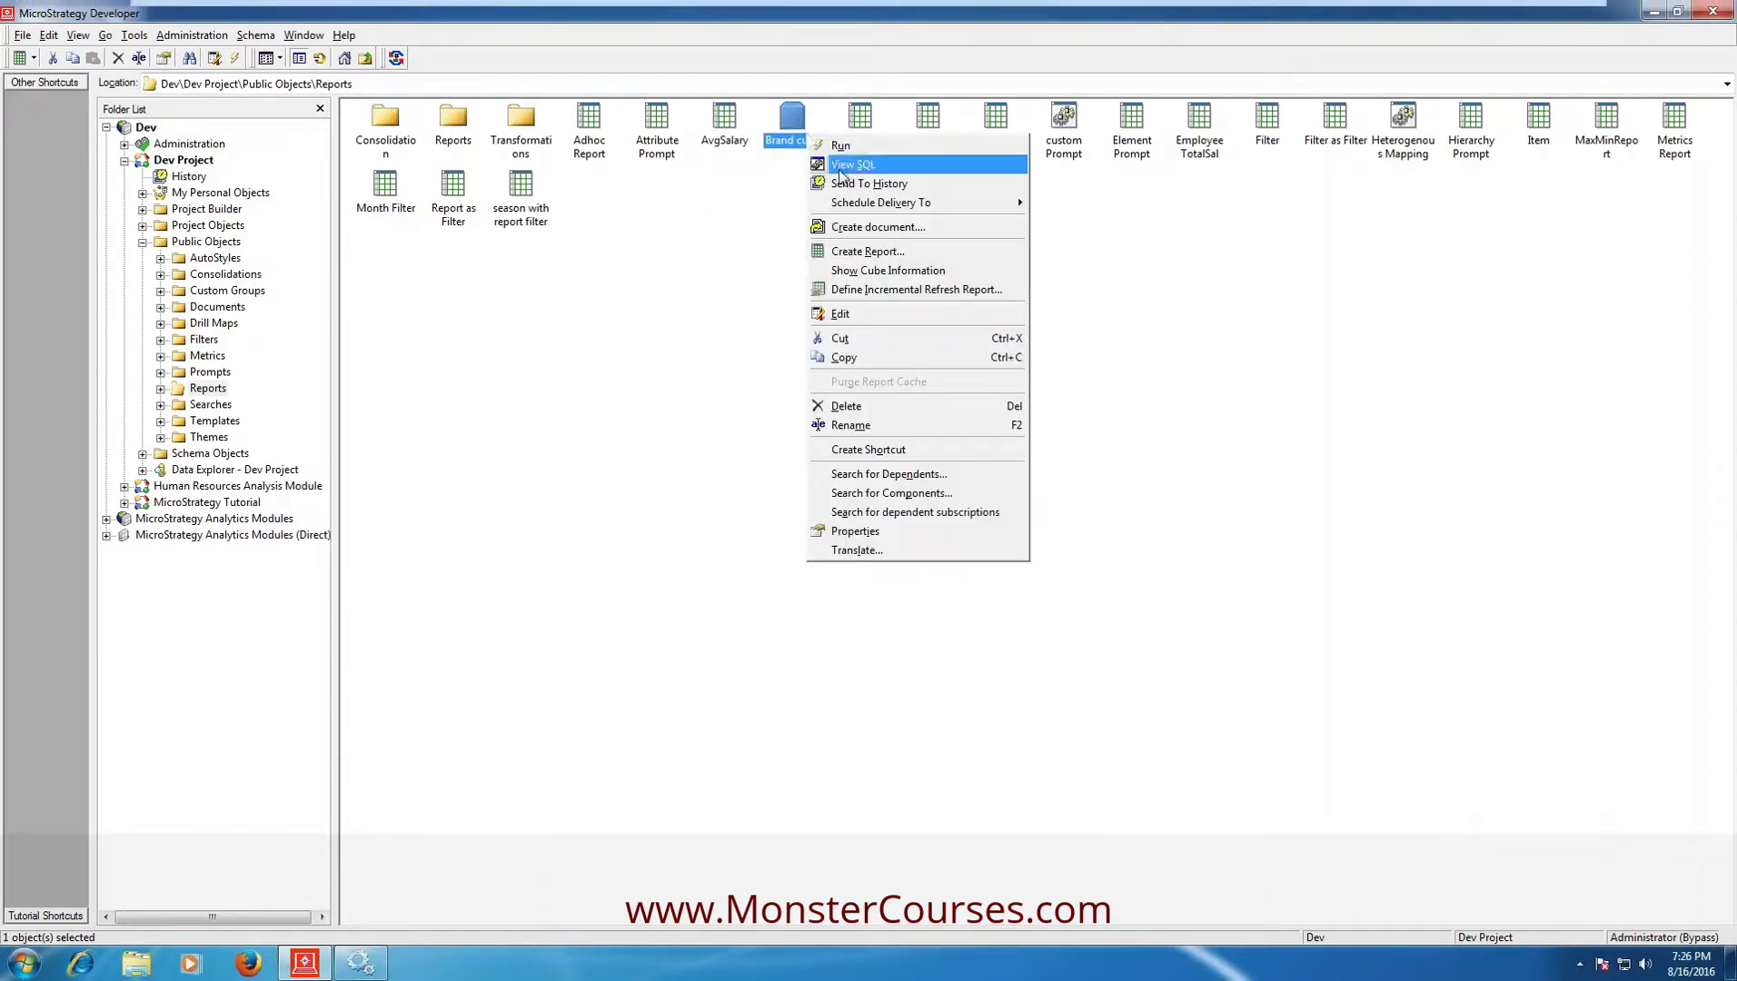
click(863, 167)
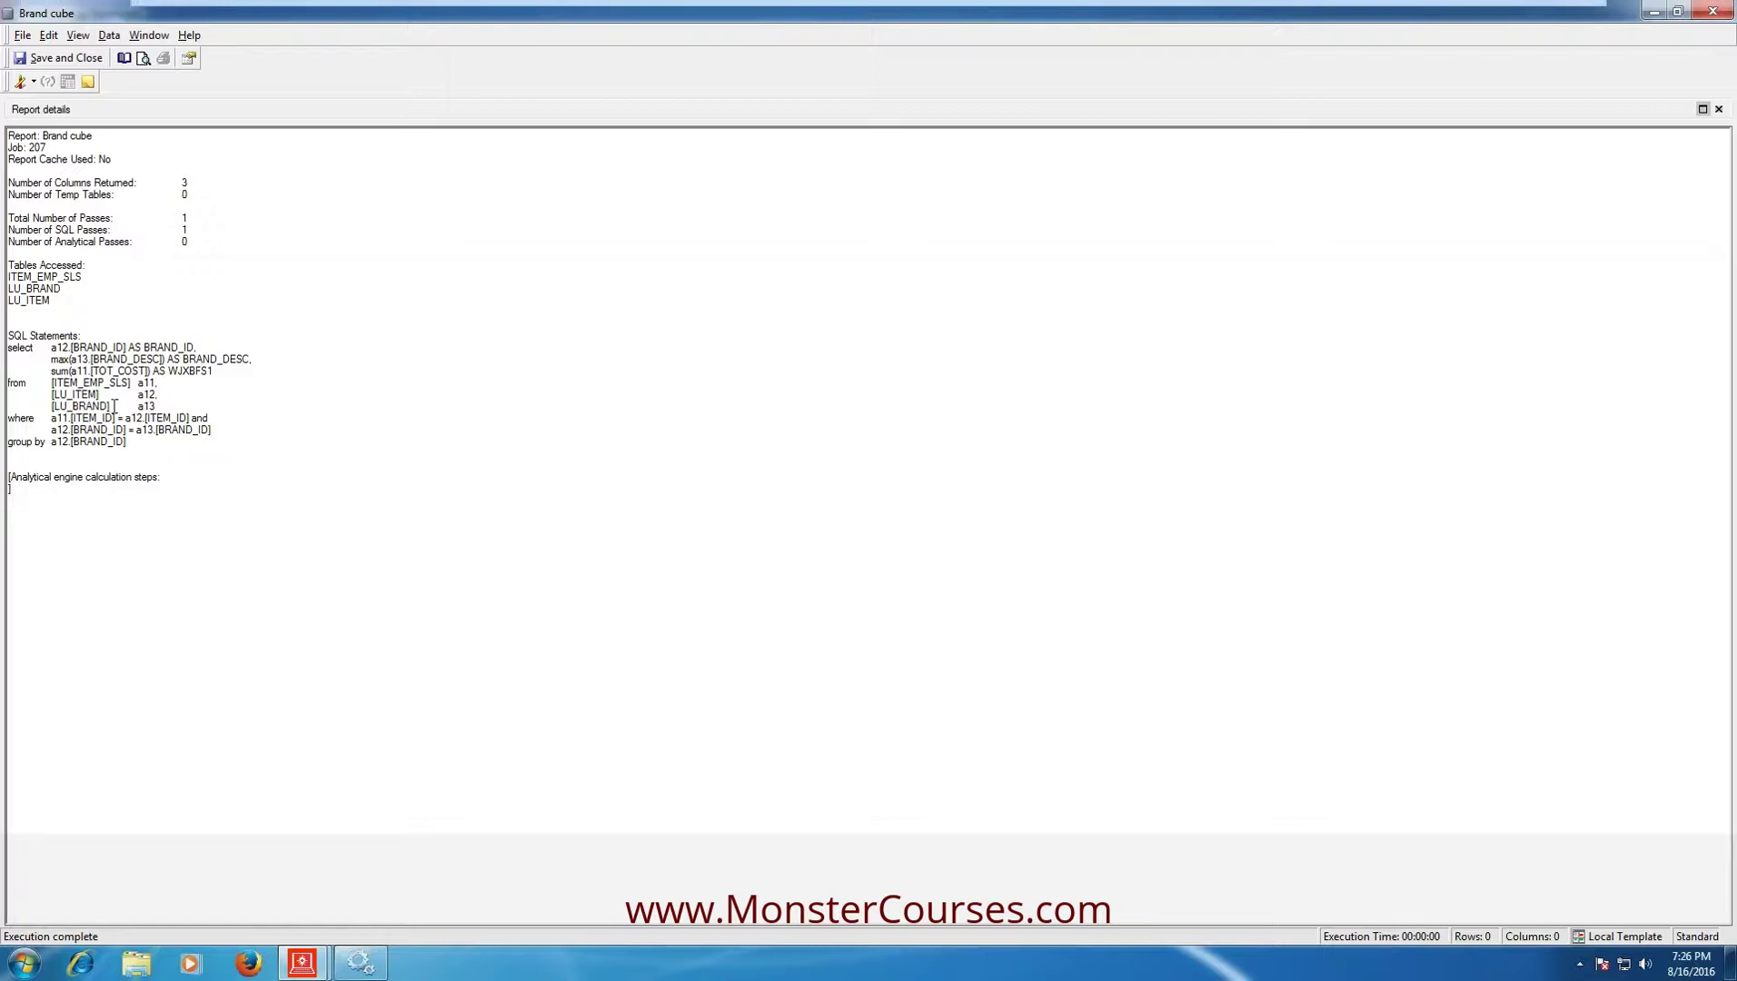
click(23, 35)
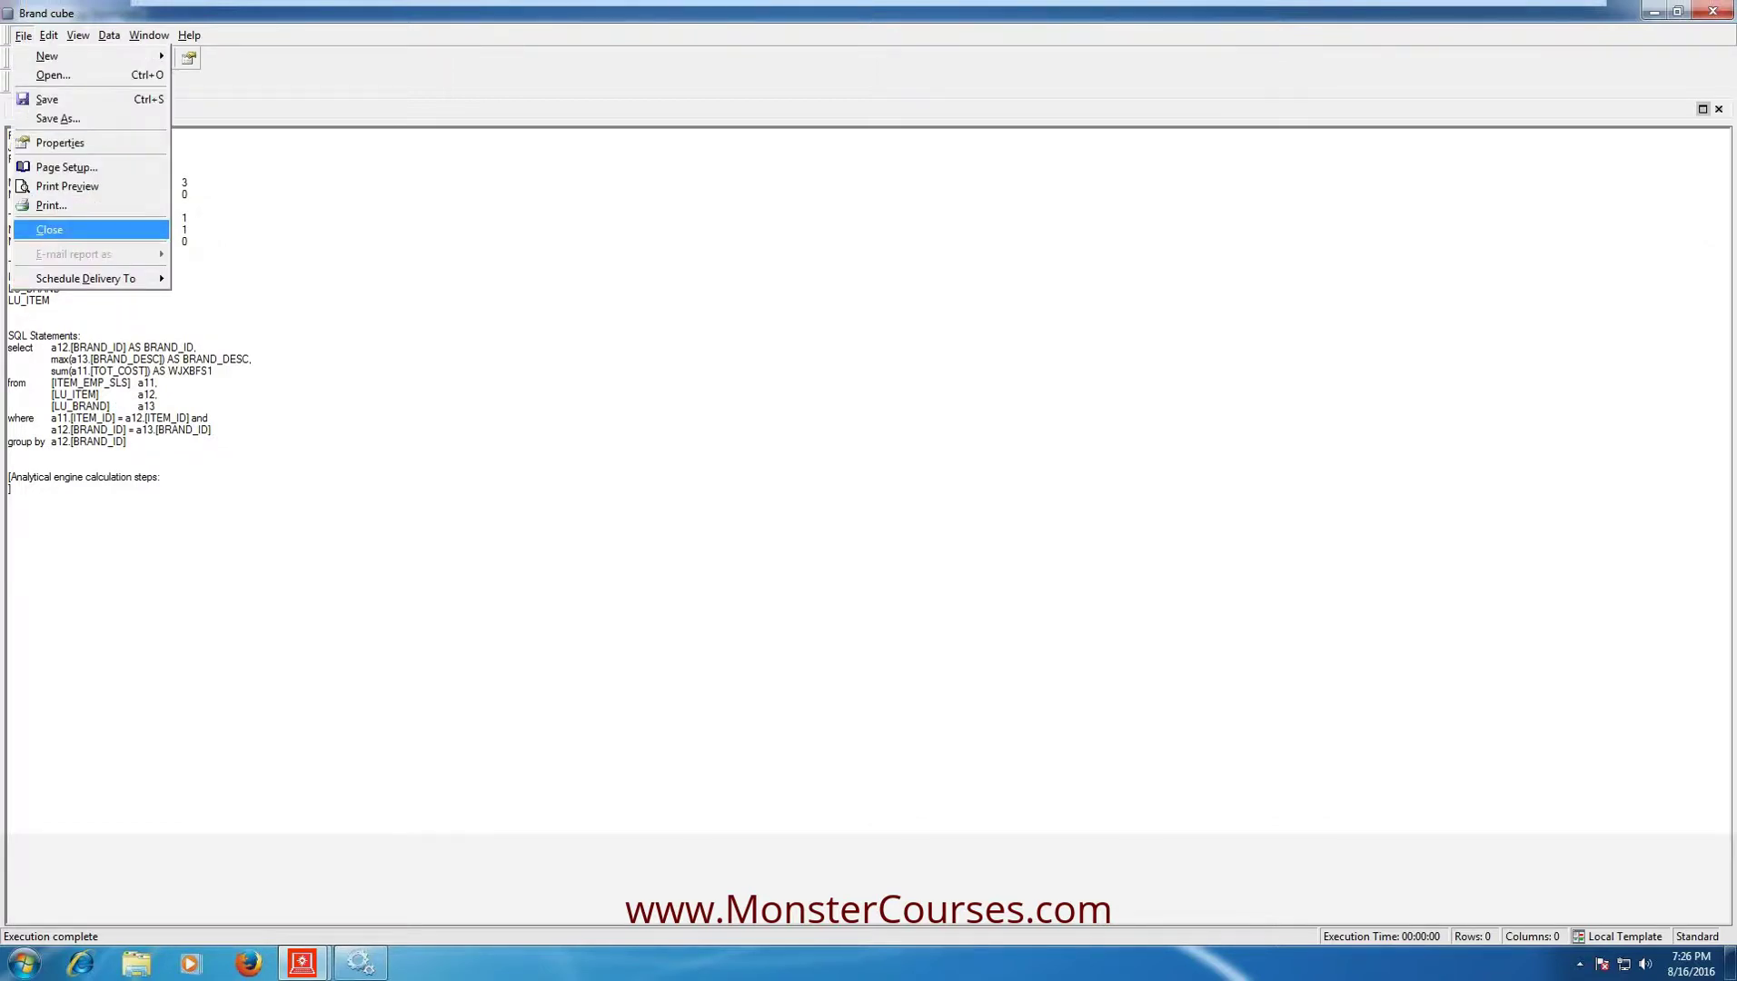
click(47, 231)
Step: Create a report from Brand cube's context menu, opening an empty New Report (1)
right_click(789, 145)
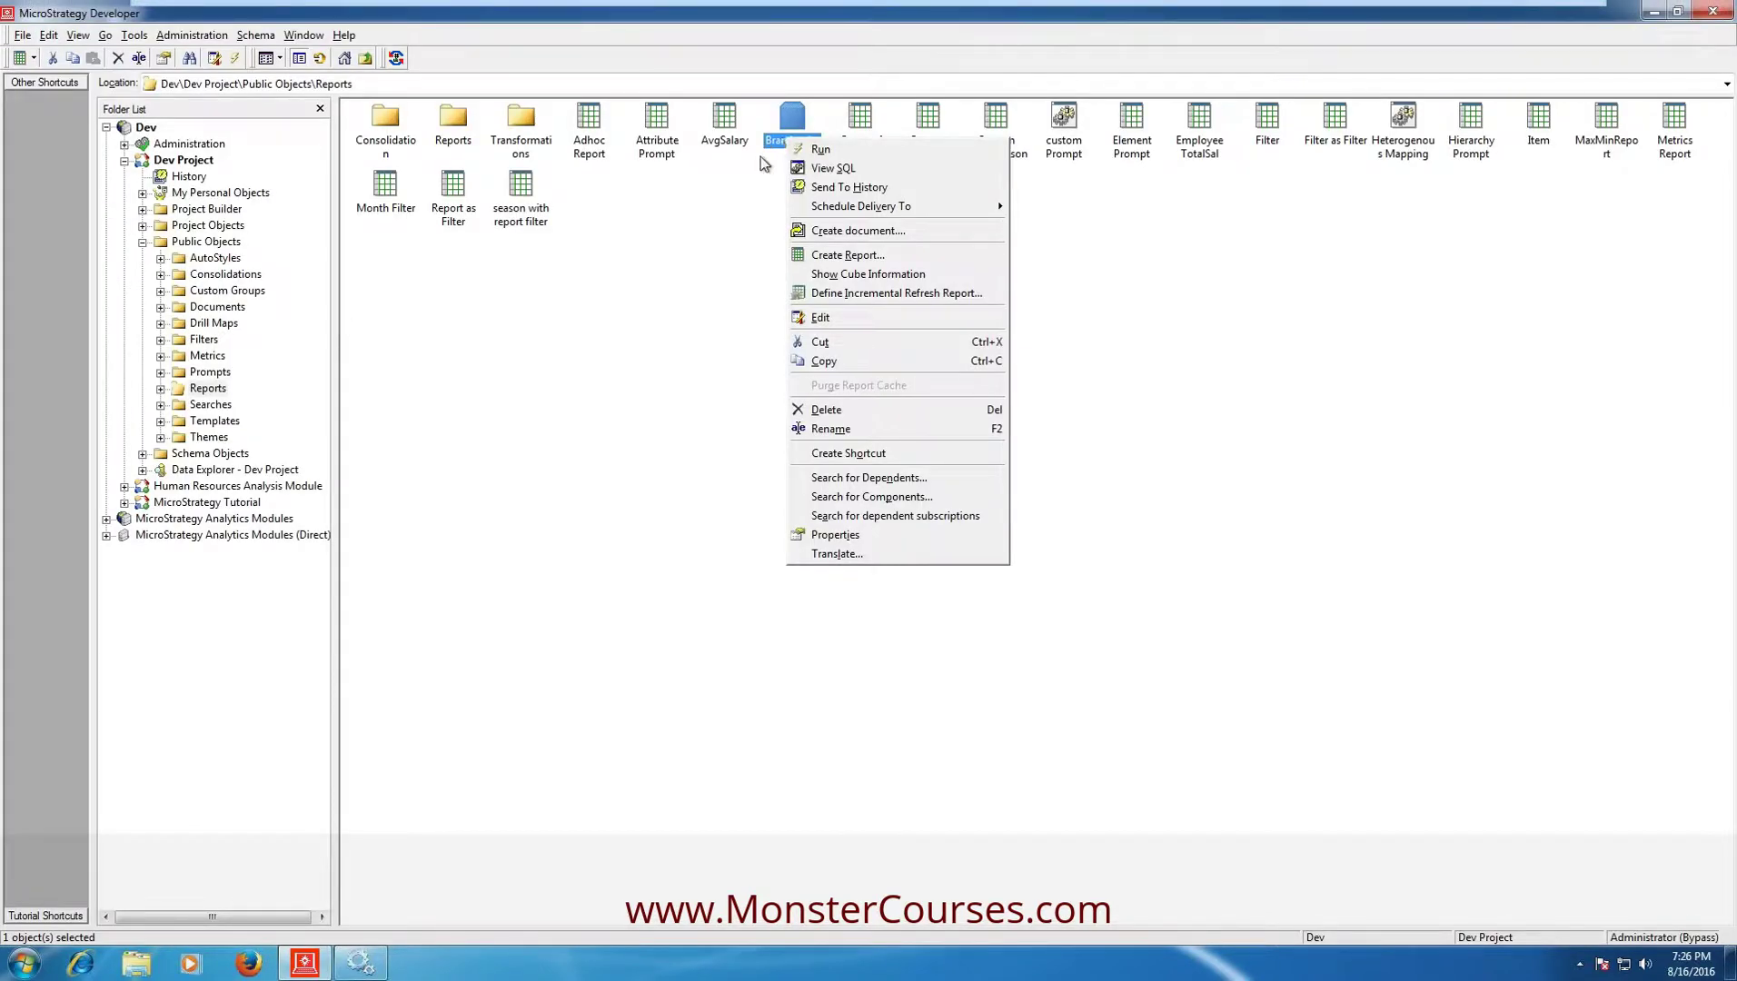
mouse_move(996, 217)
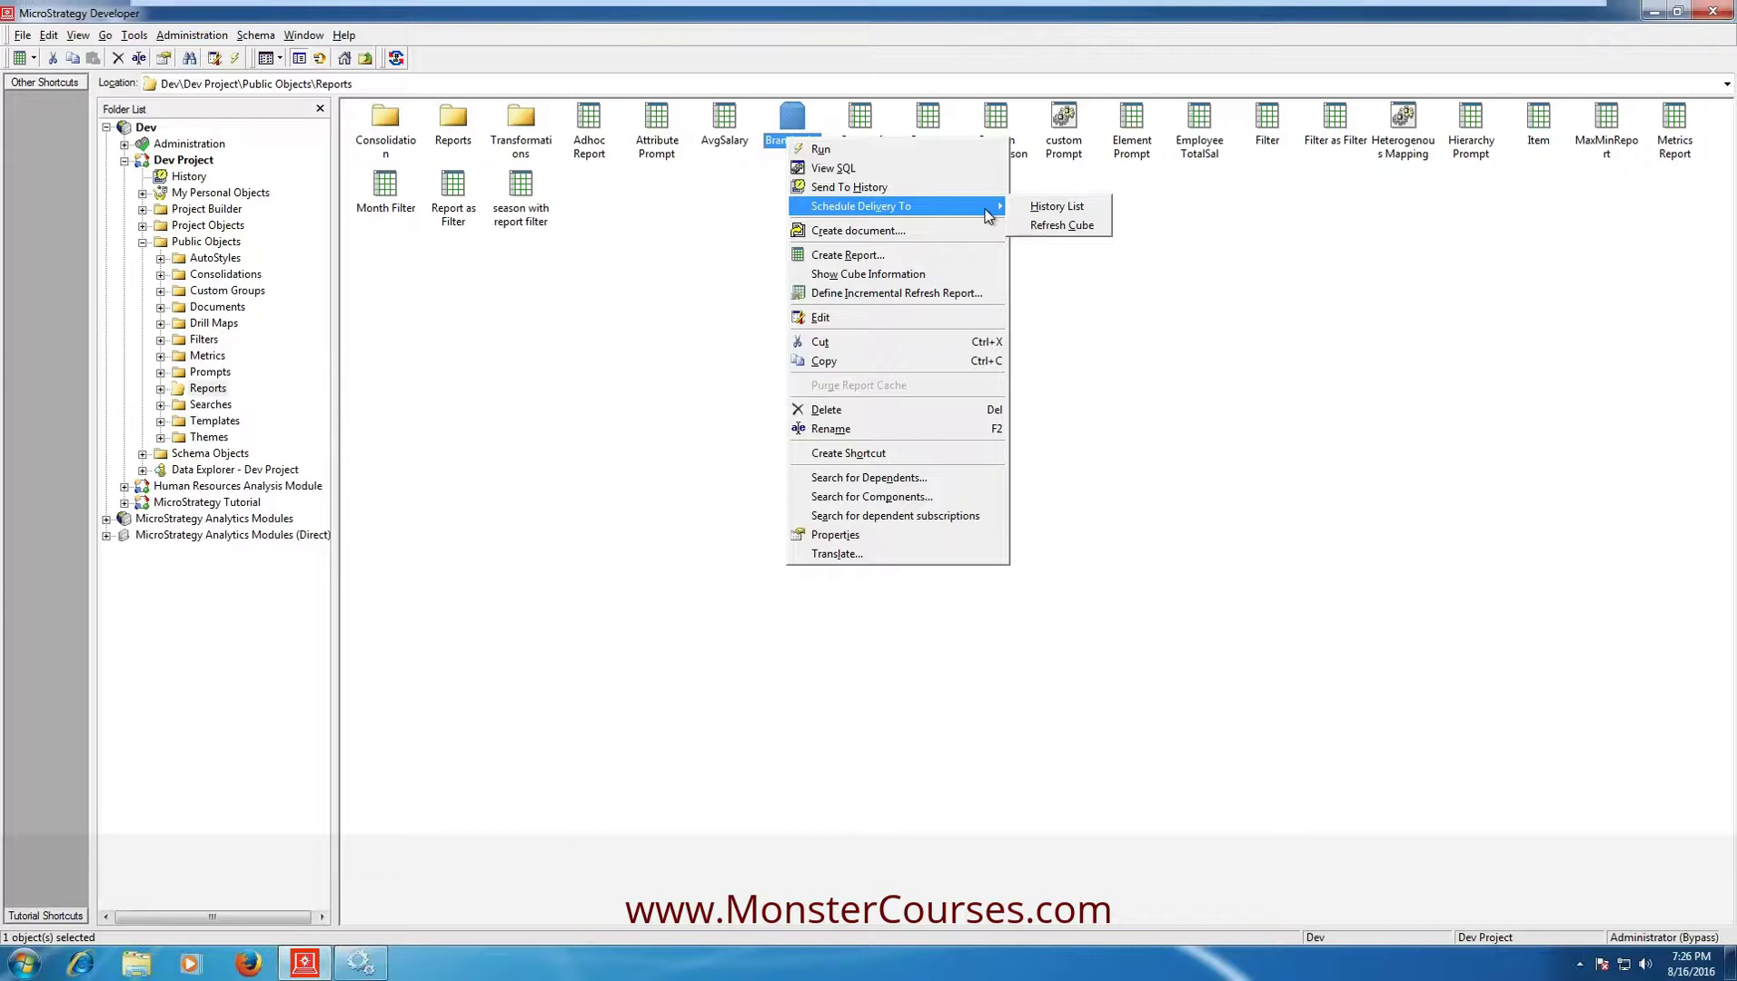
click(858, 259)
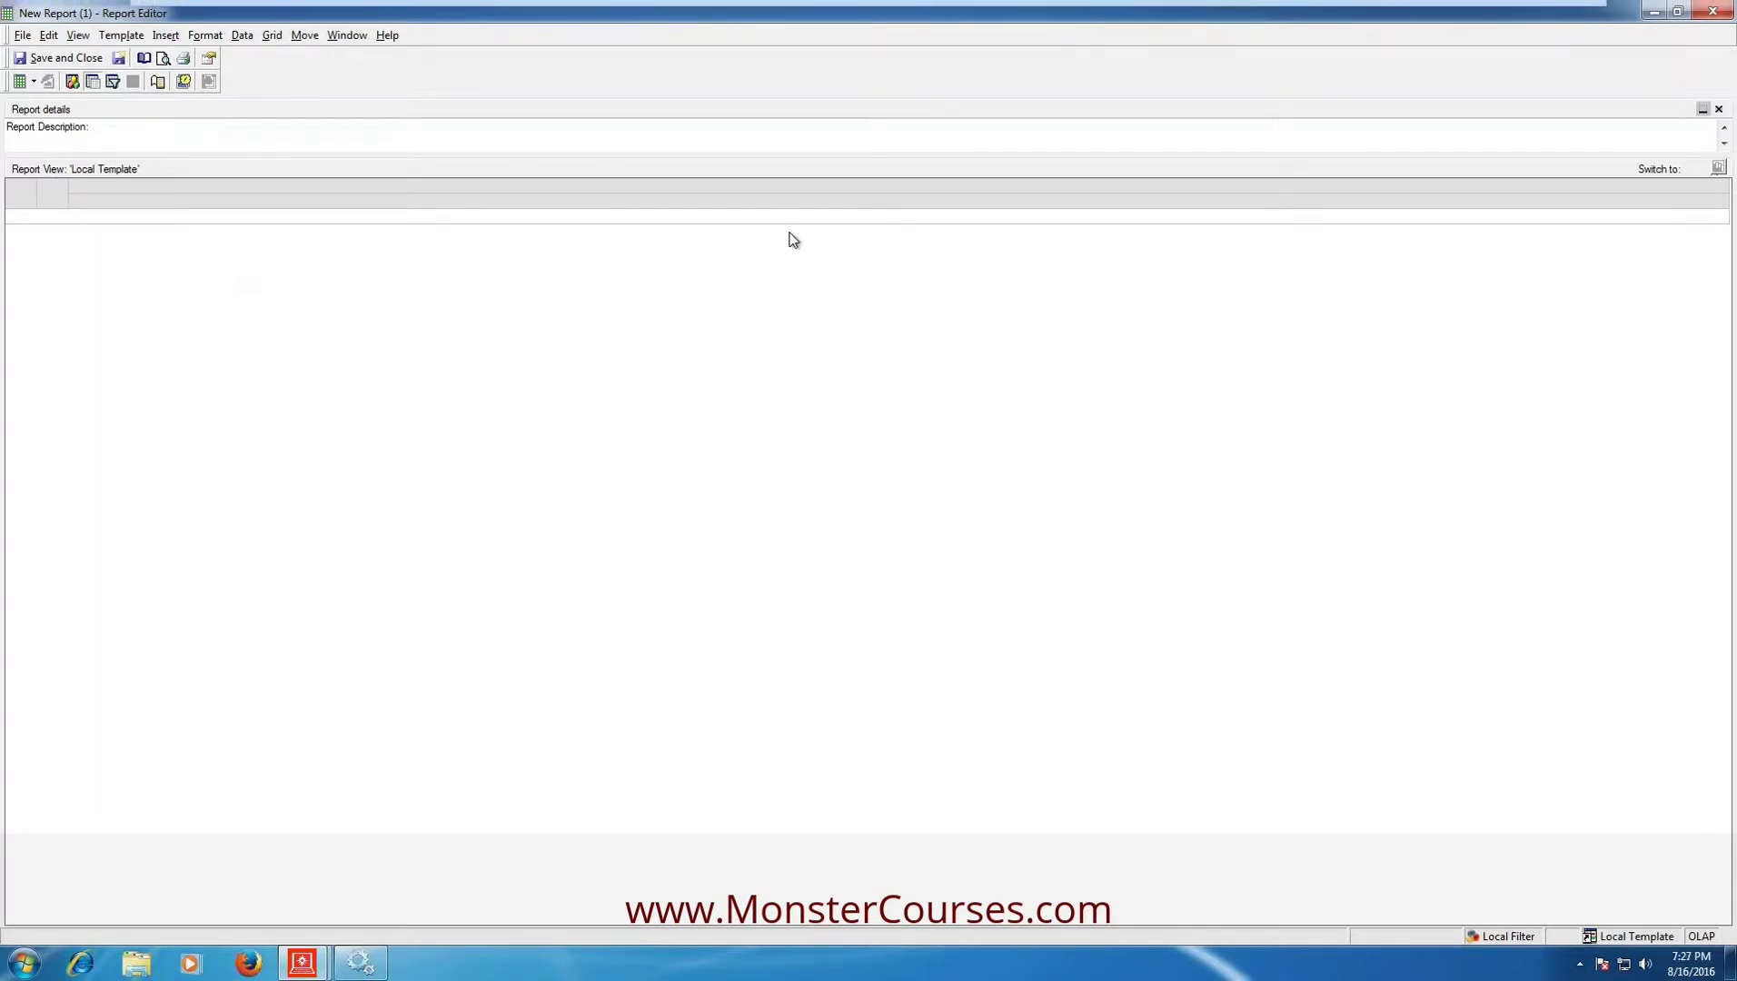
Step: Add Brand and Cost from the cube's report objects and run it in Grid View, showing 275 brands
click(71, 36)
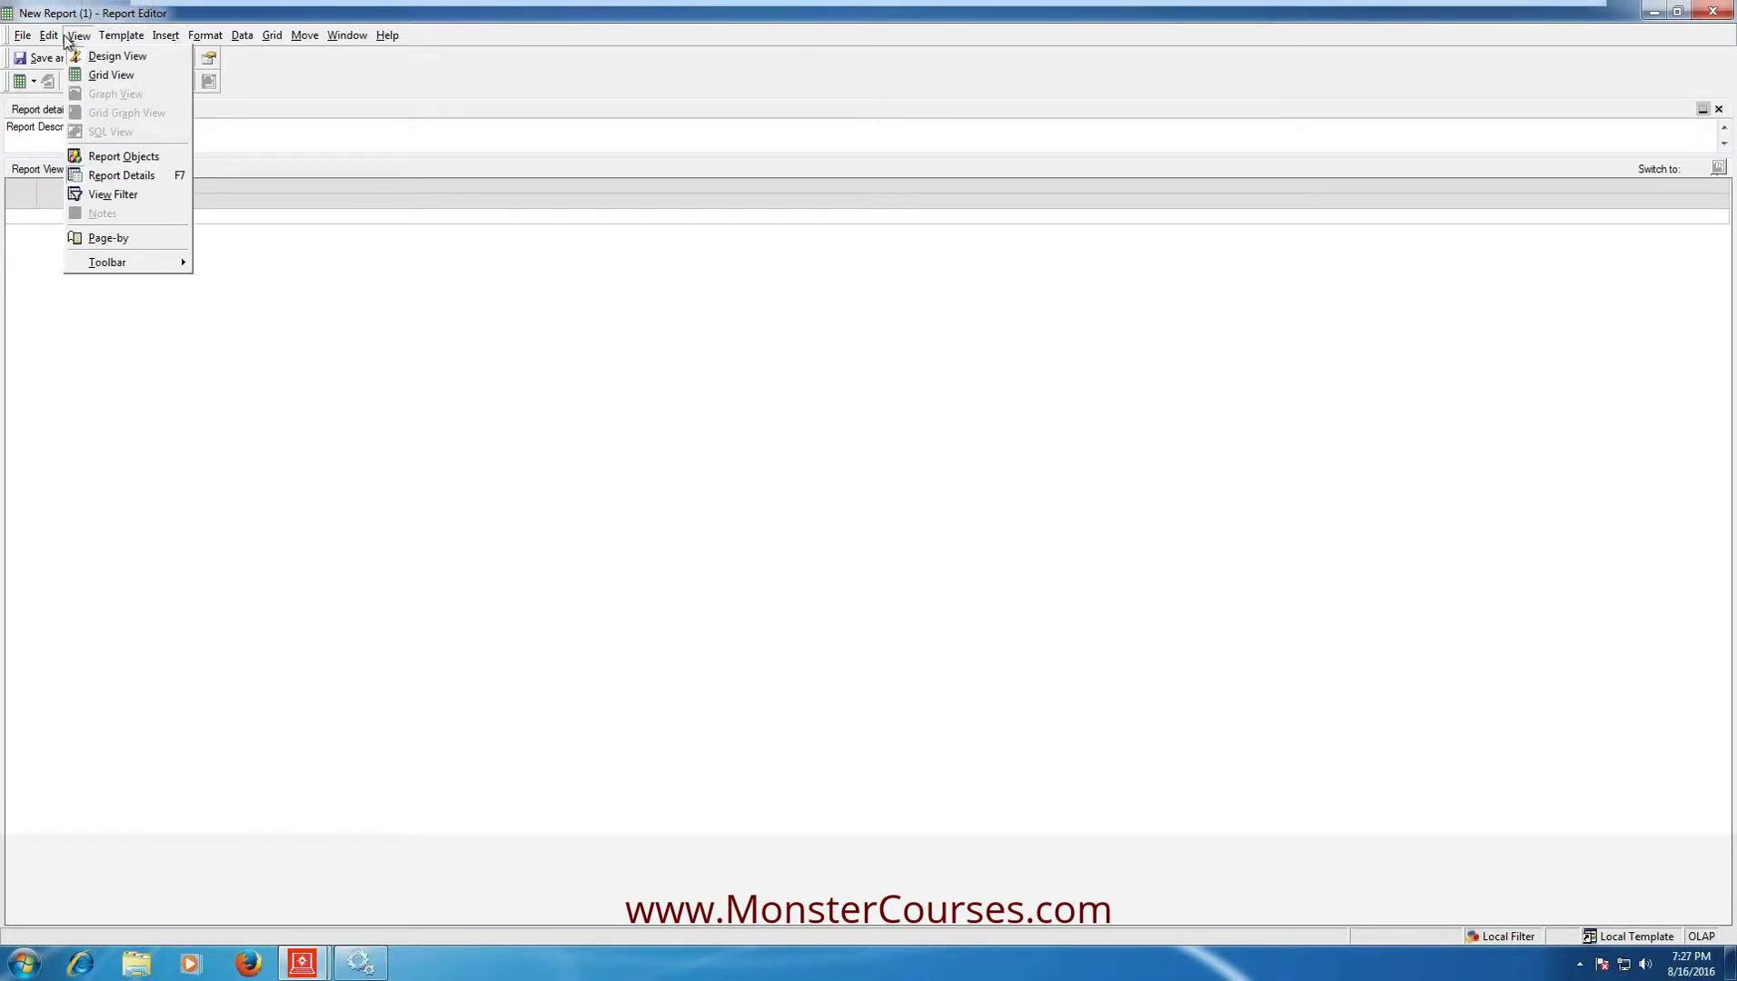
click(114, 156)
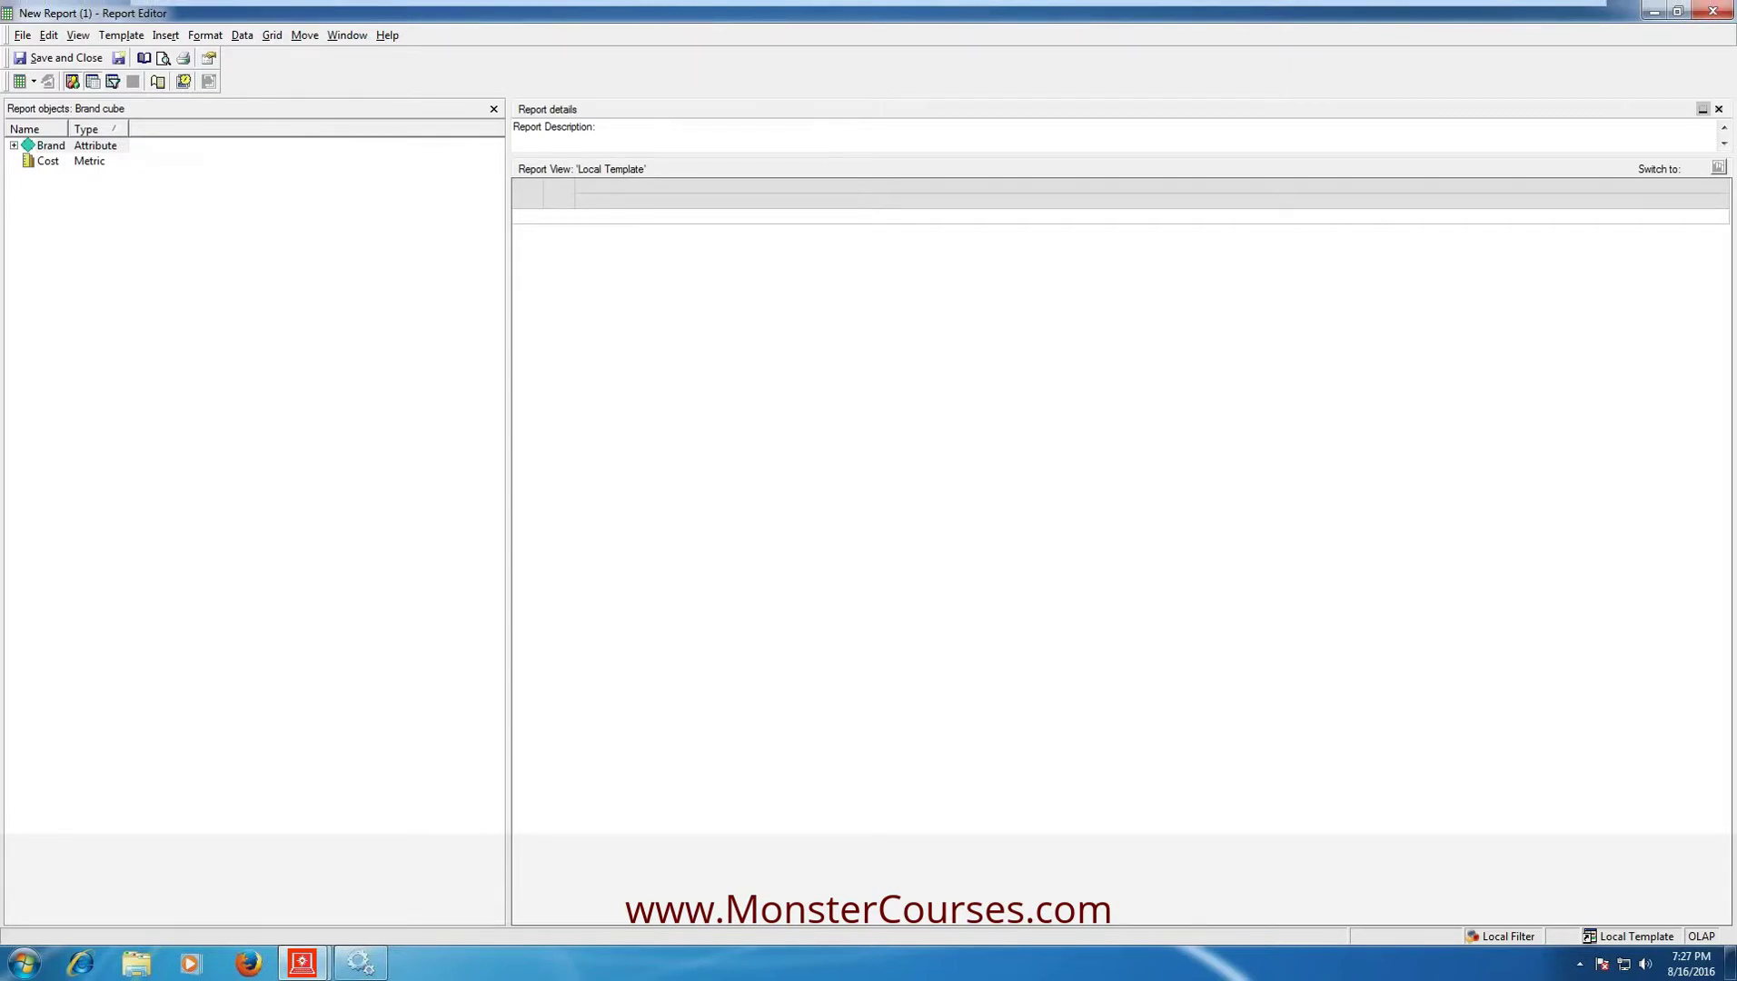
double_click(56, 153)
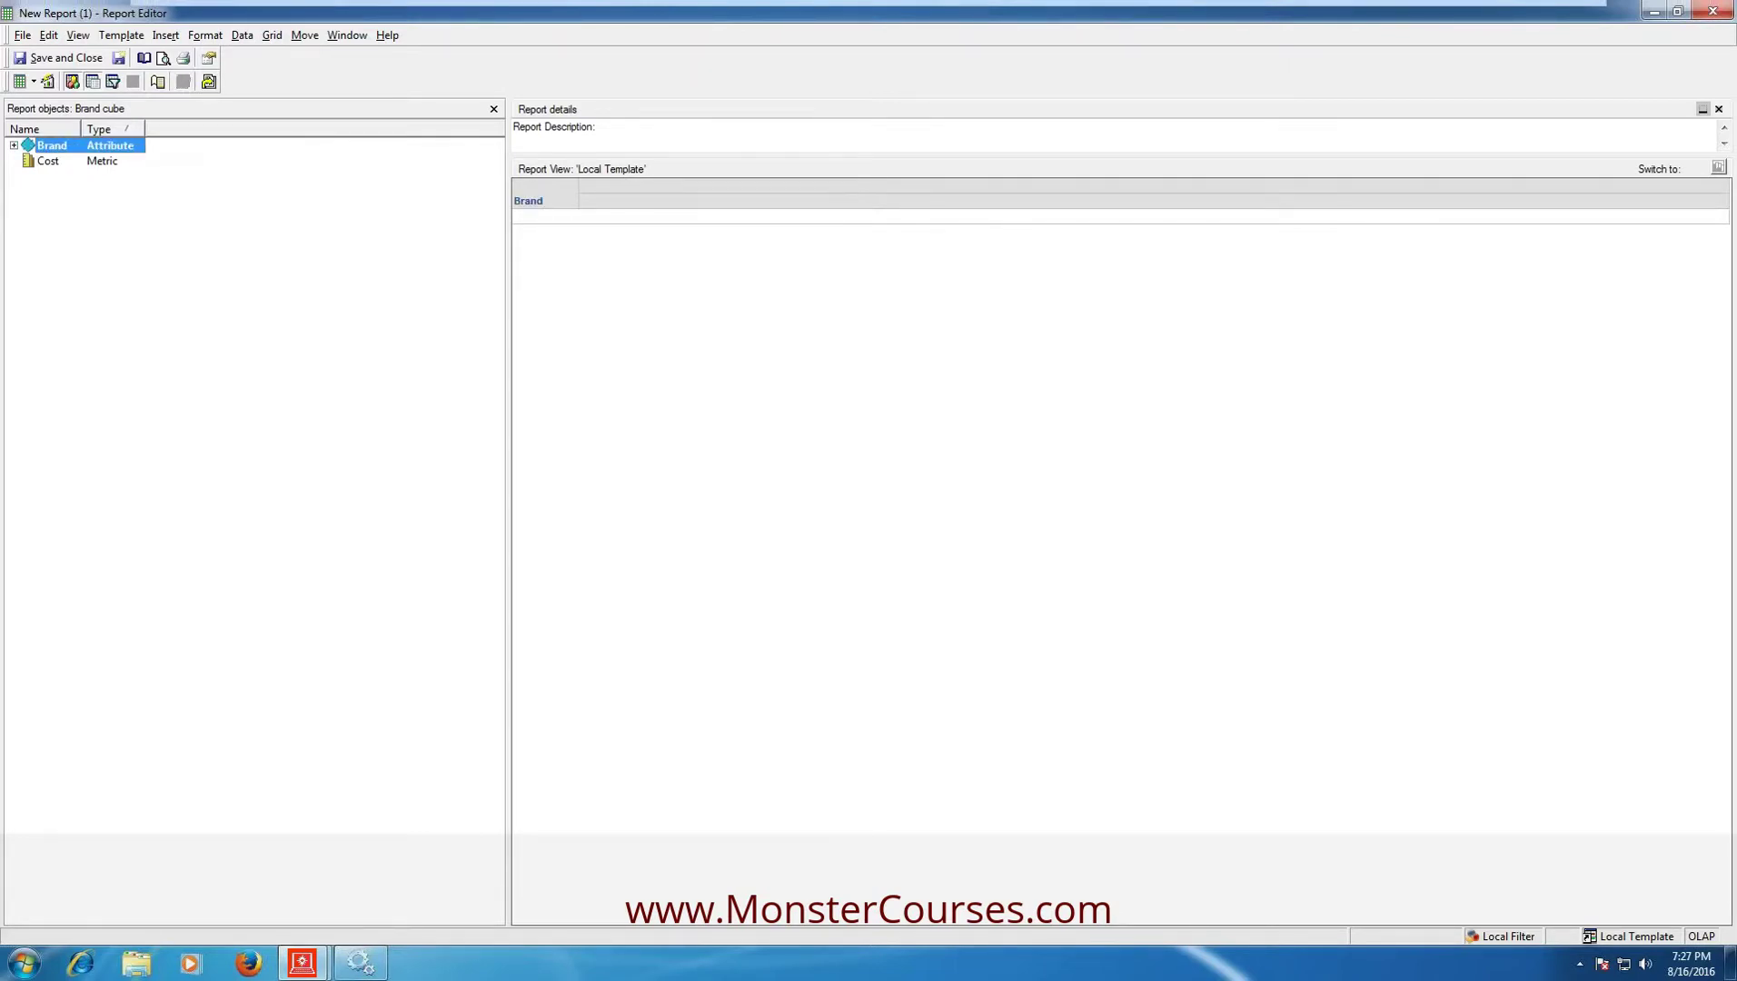
click(56, 160)
double_click(55, 160)
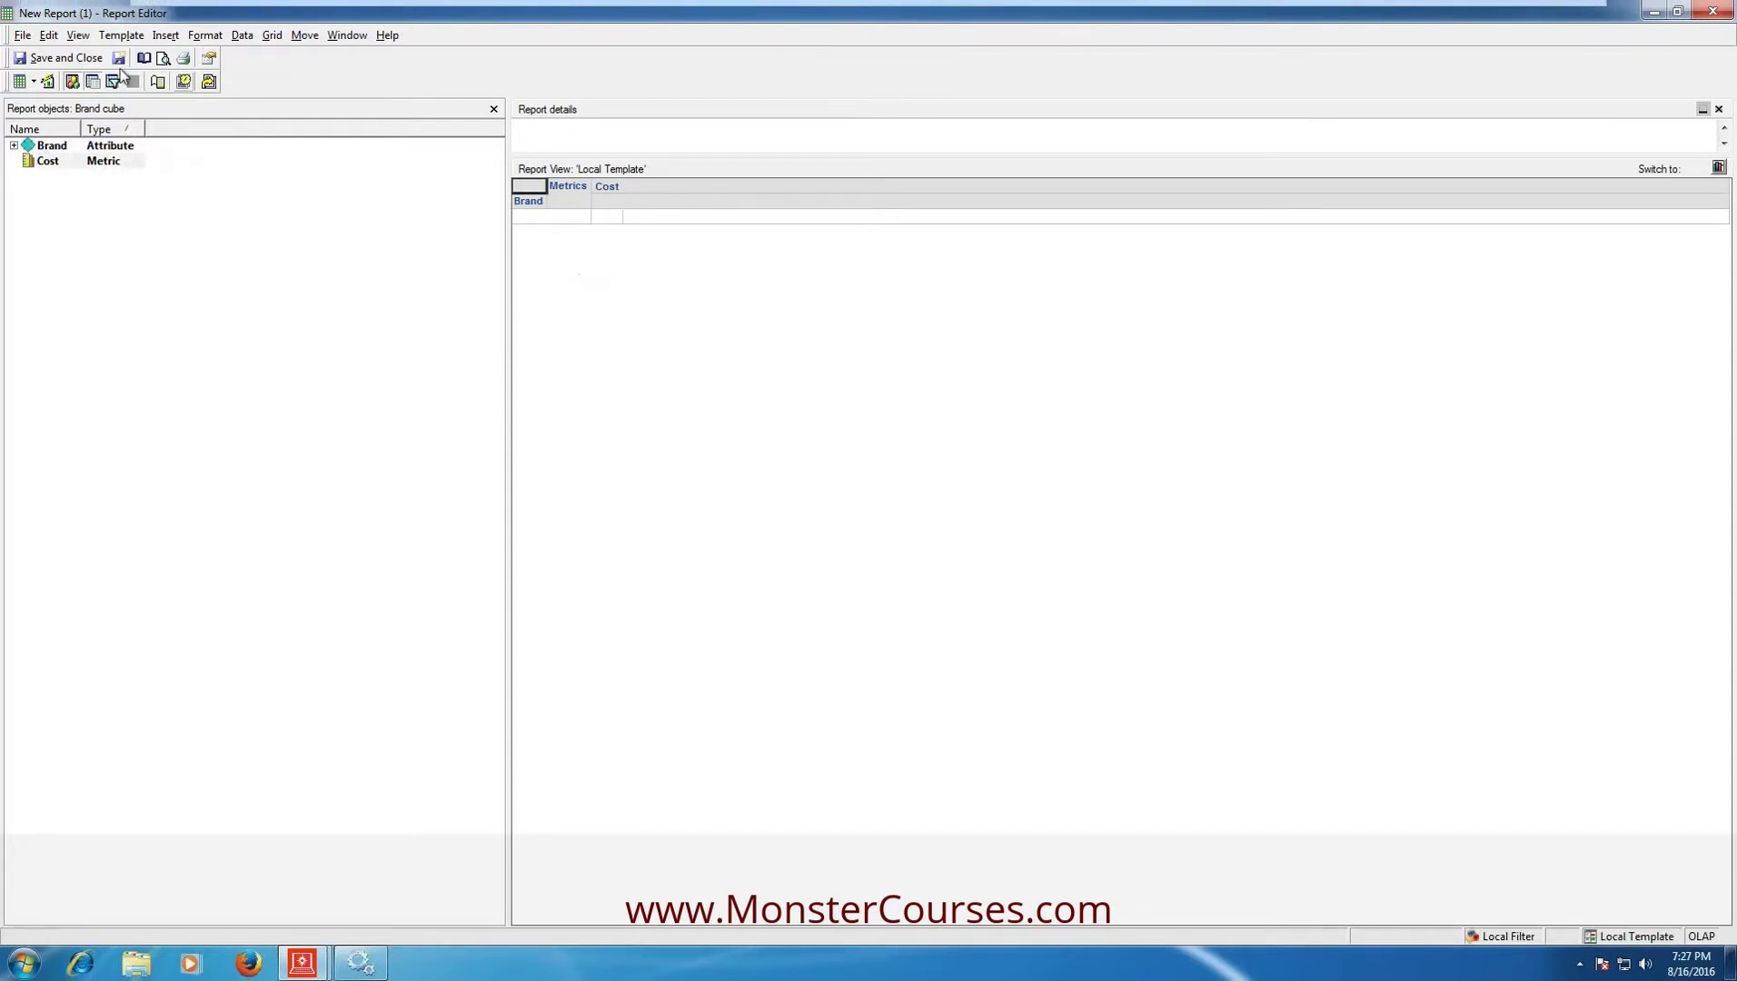
click(34, 82)
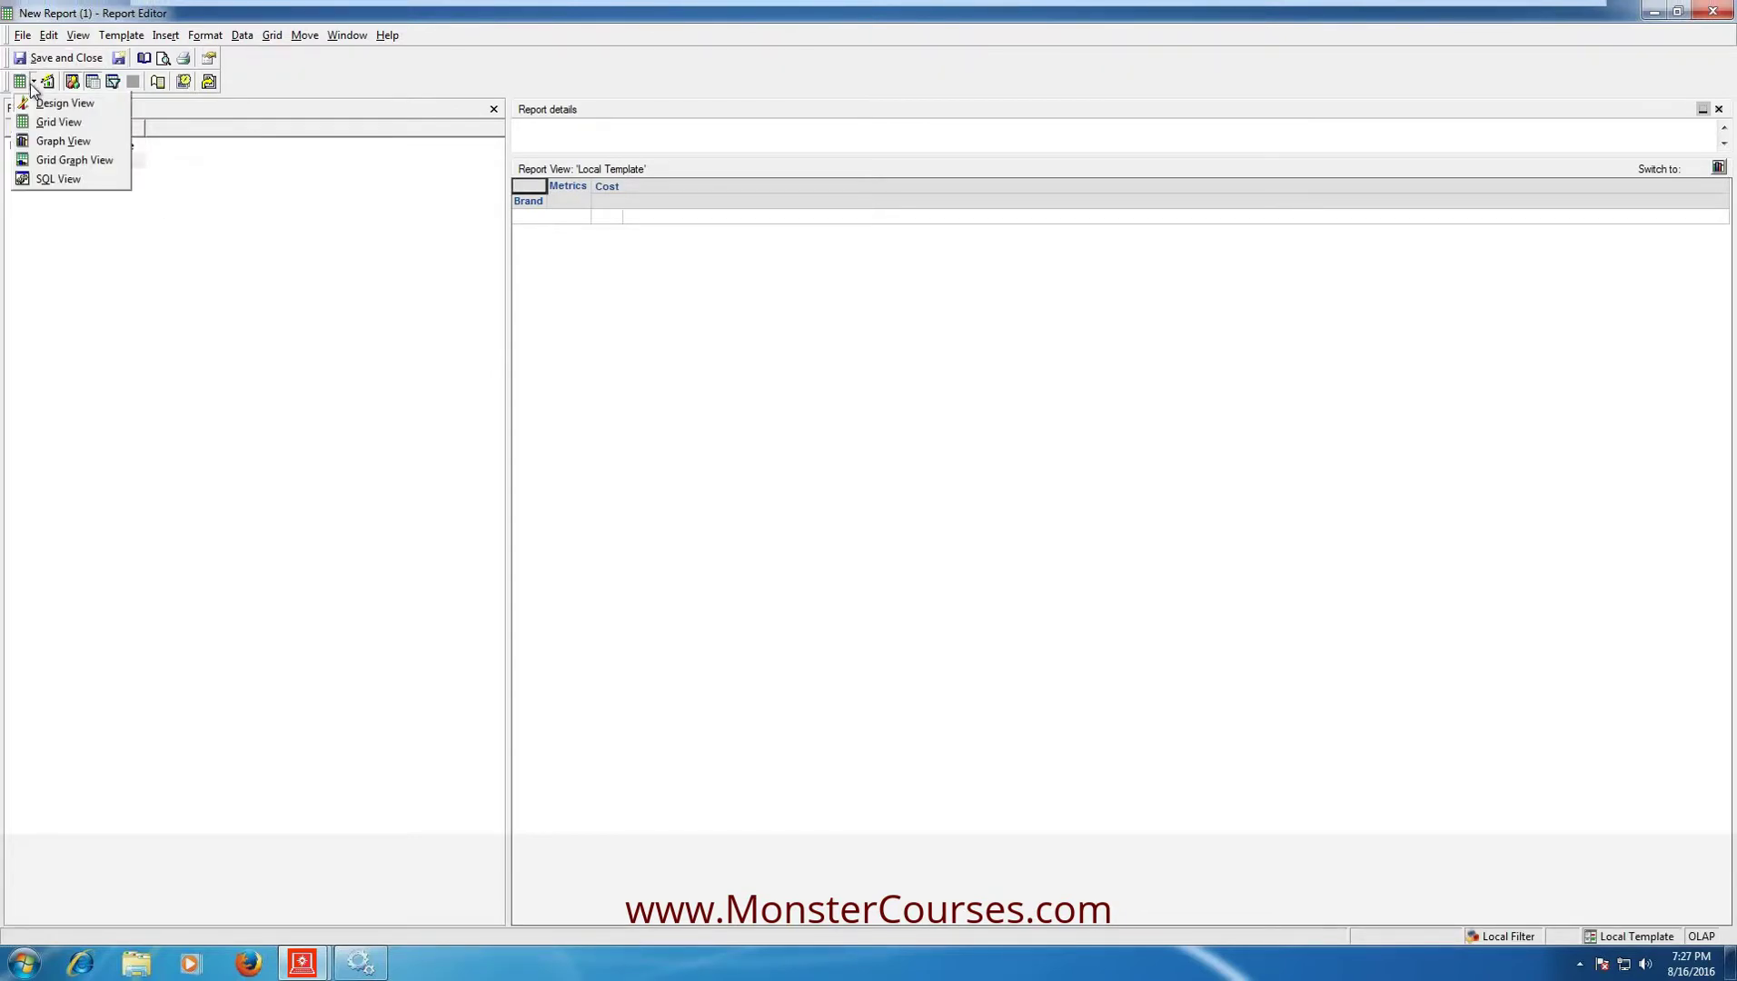
click(45, 122)
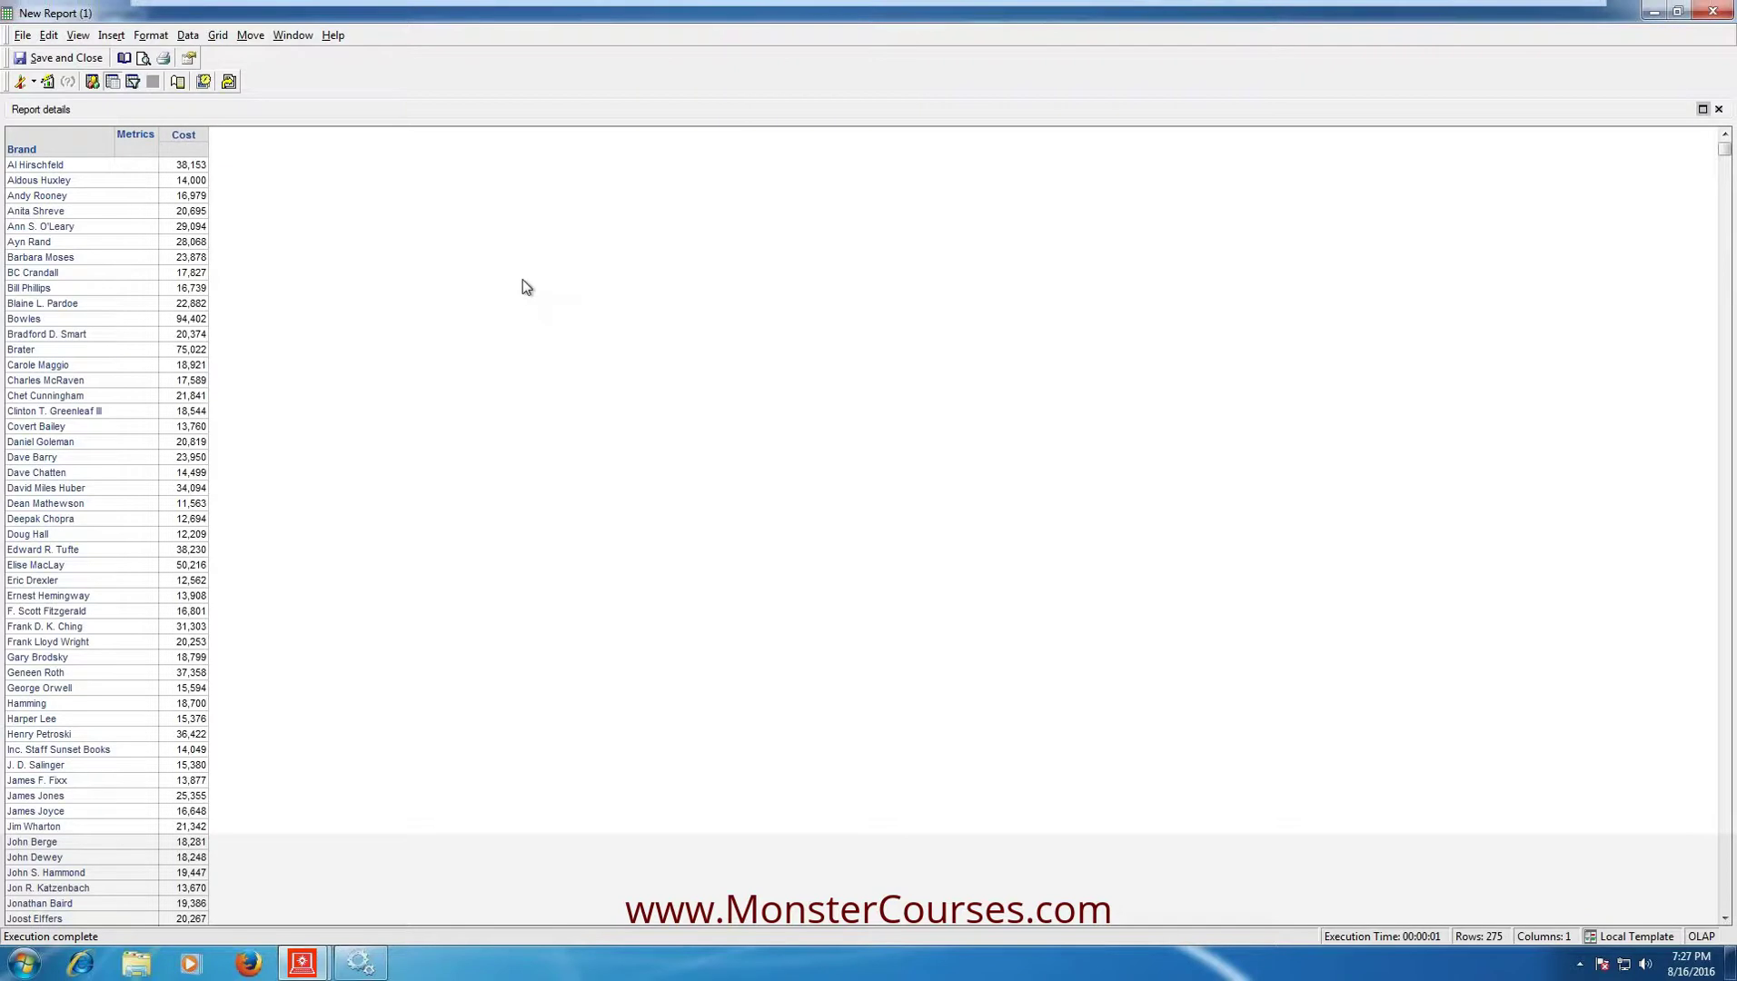
Step: Switch New Report (1) to SQL View and dismiss the iCloud storage notification
click(34, 83)
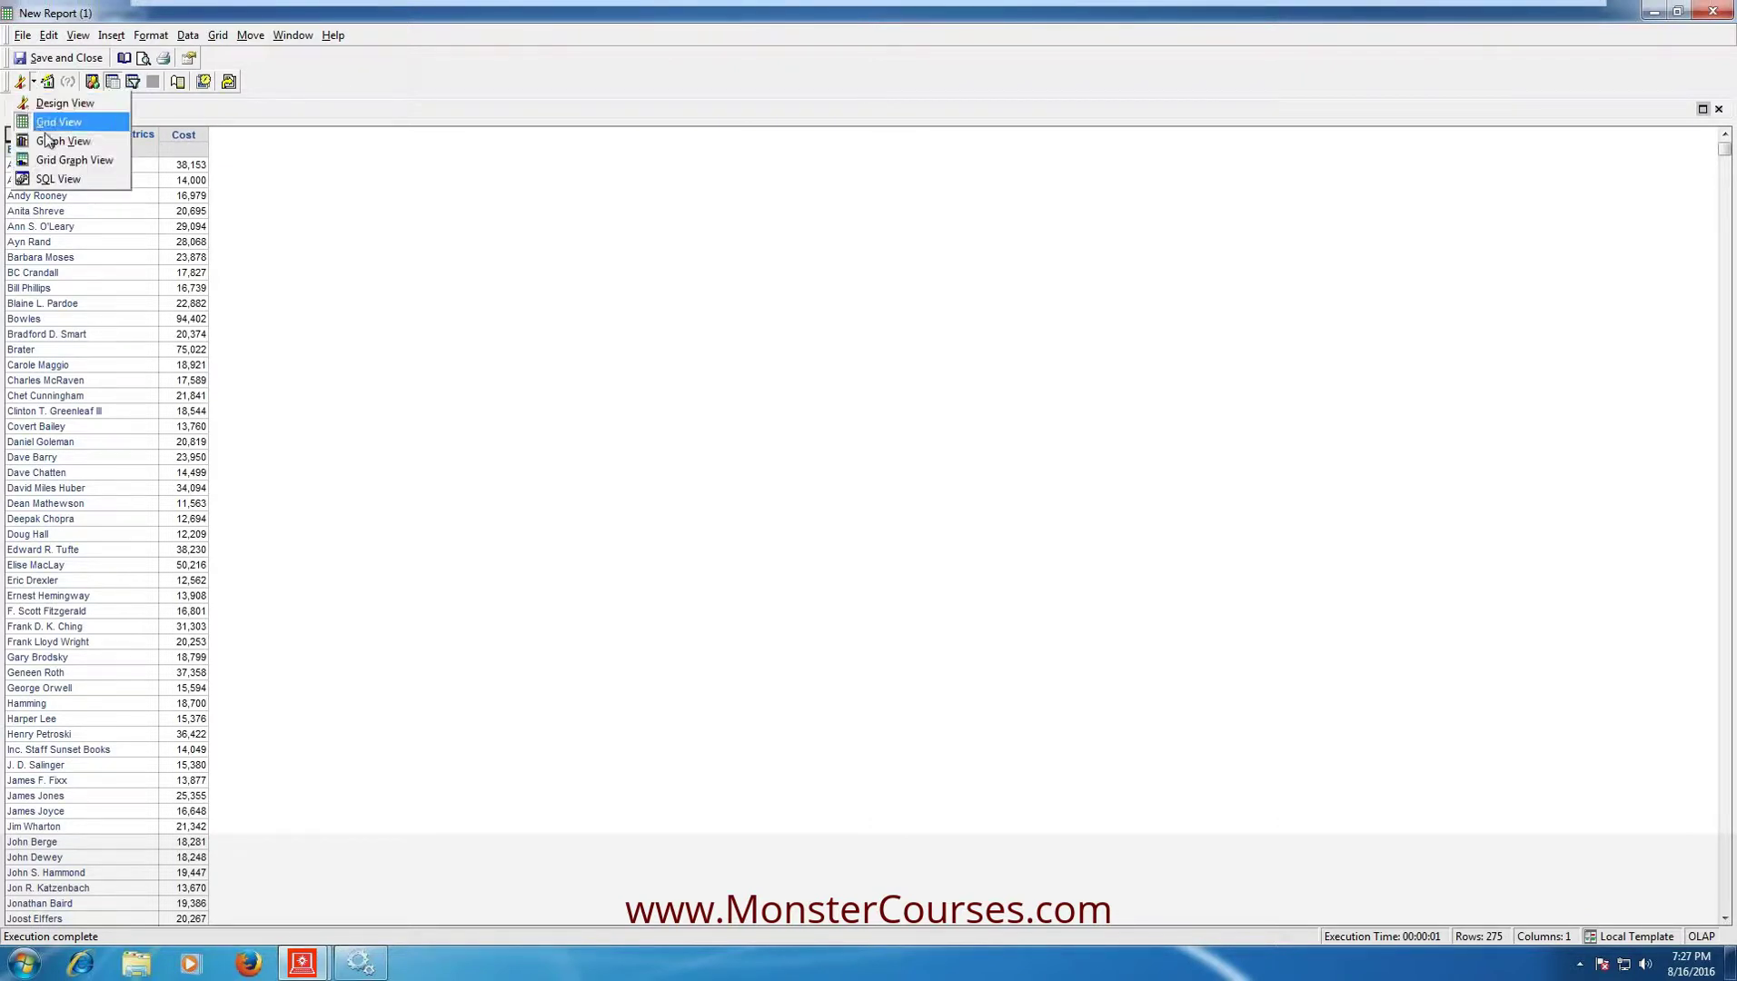
click(57, 178)
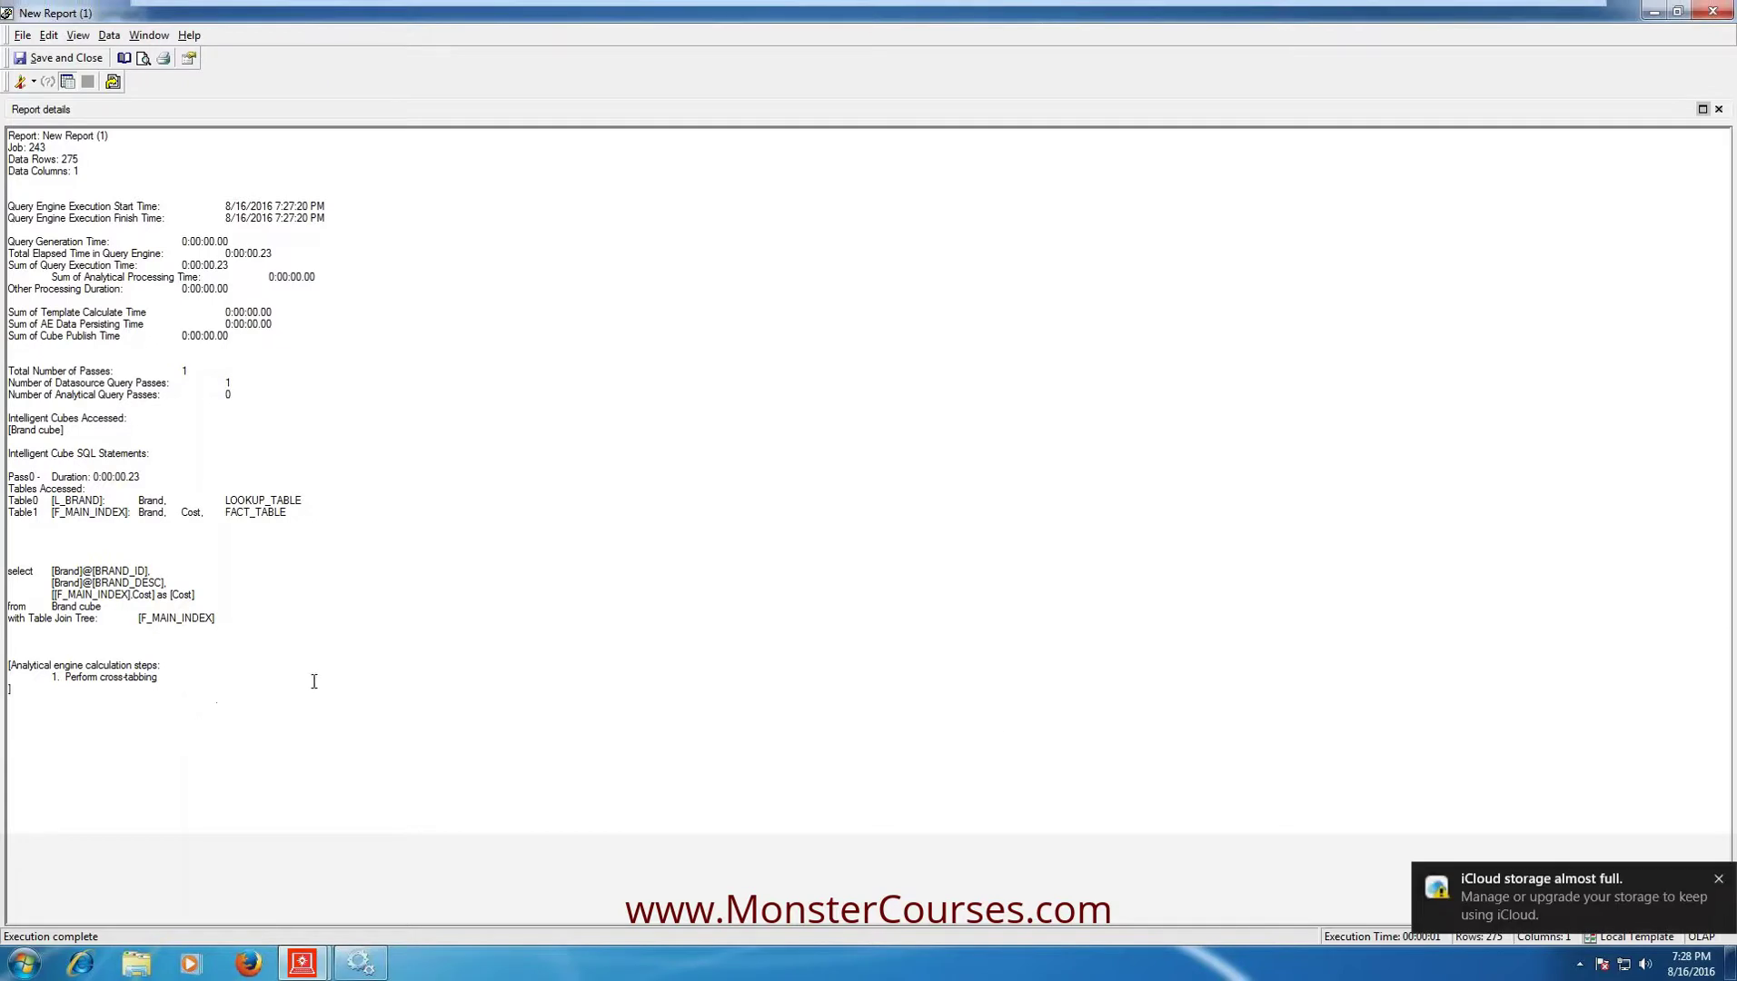
click(1716, 883)
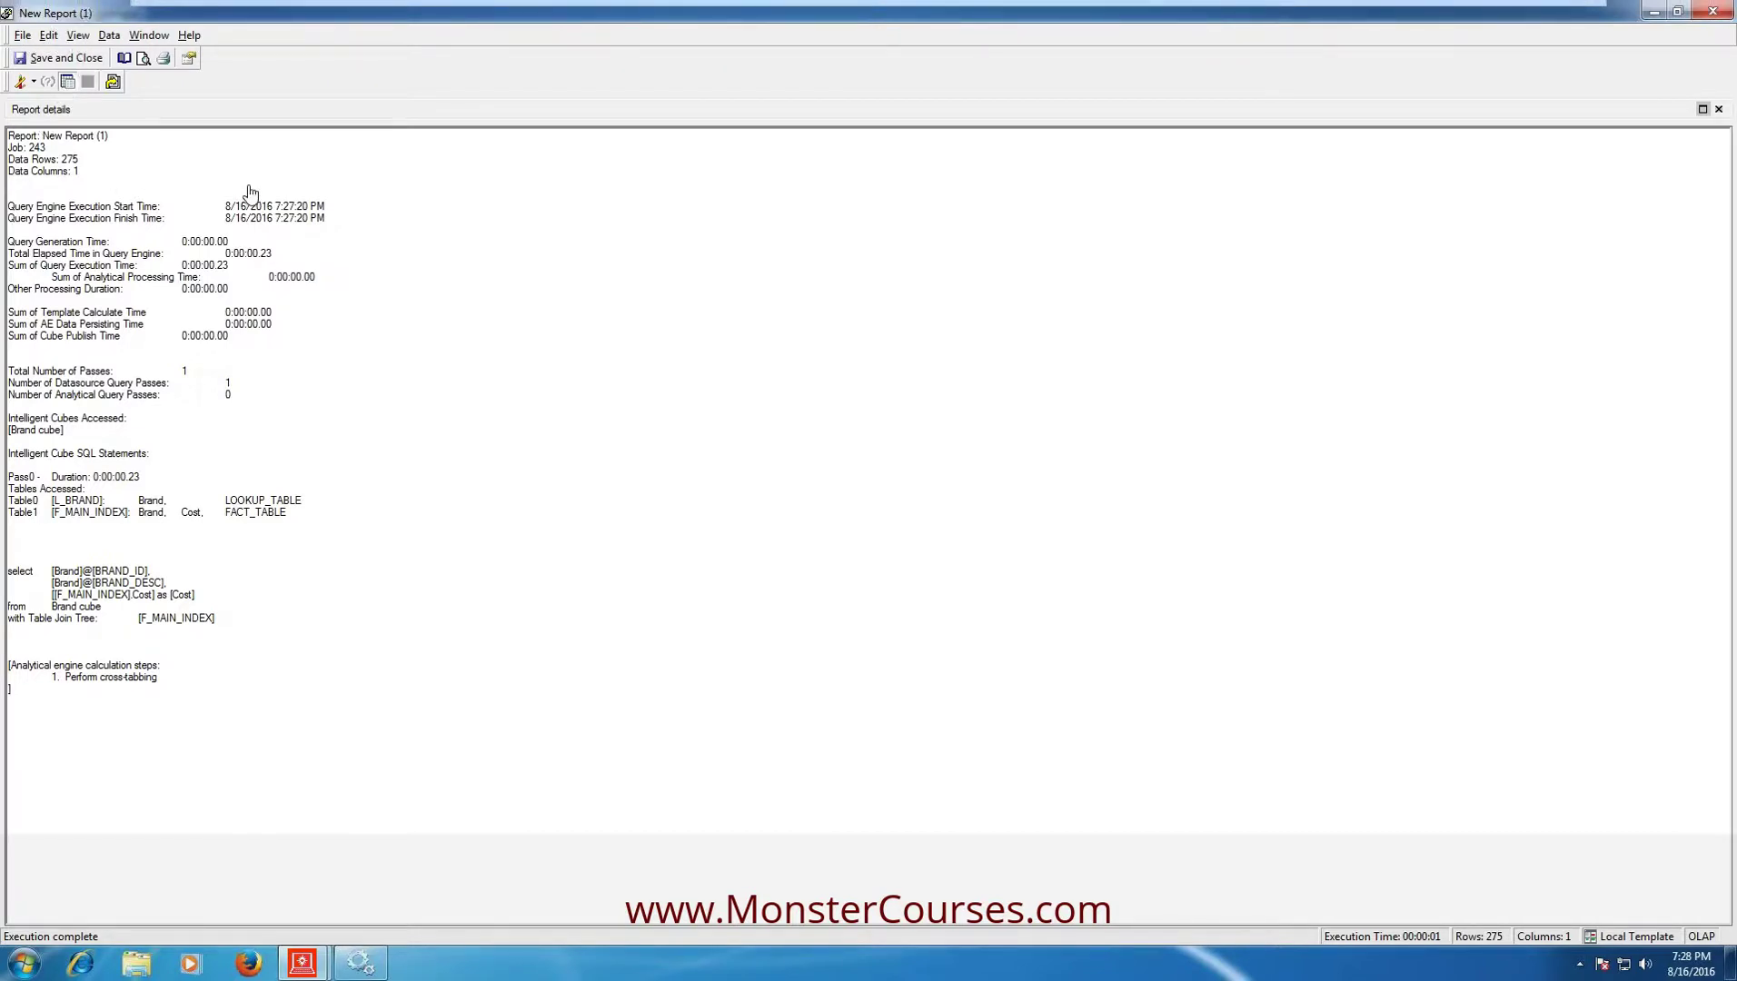
Step: Close New Report (1), discarding its changes, and show the Reports folder contents
click(22, 36)
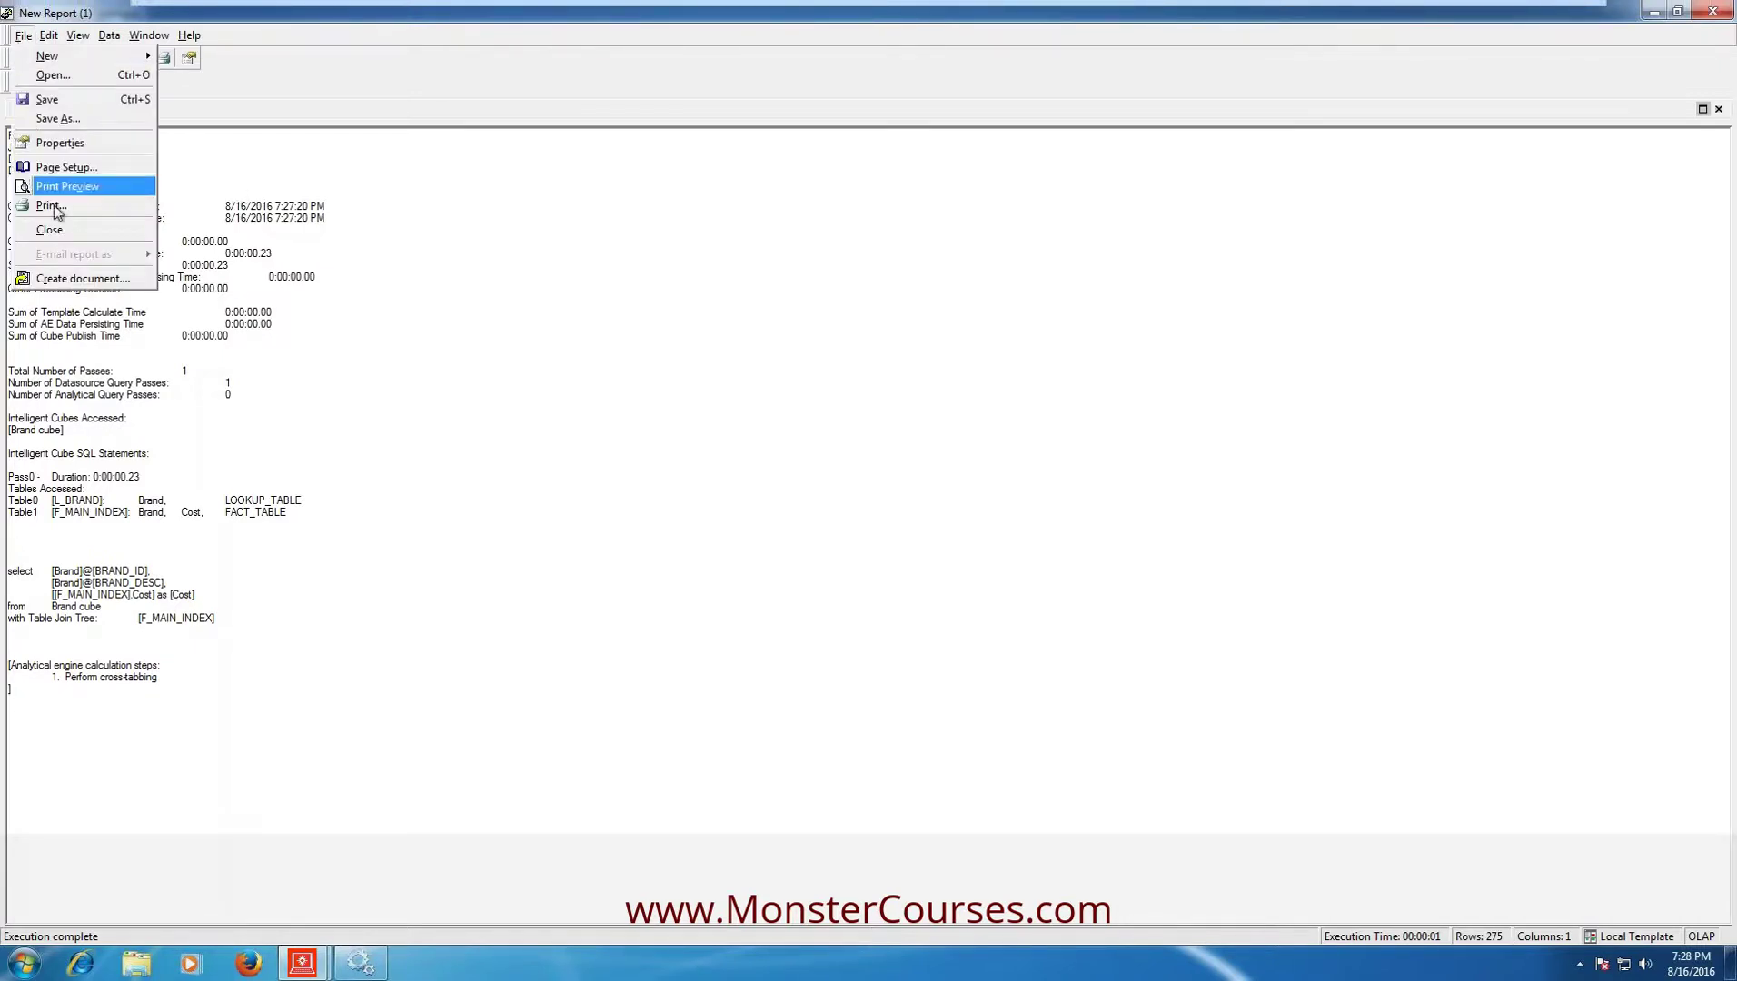
click(48, 229)
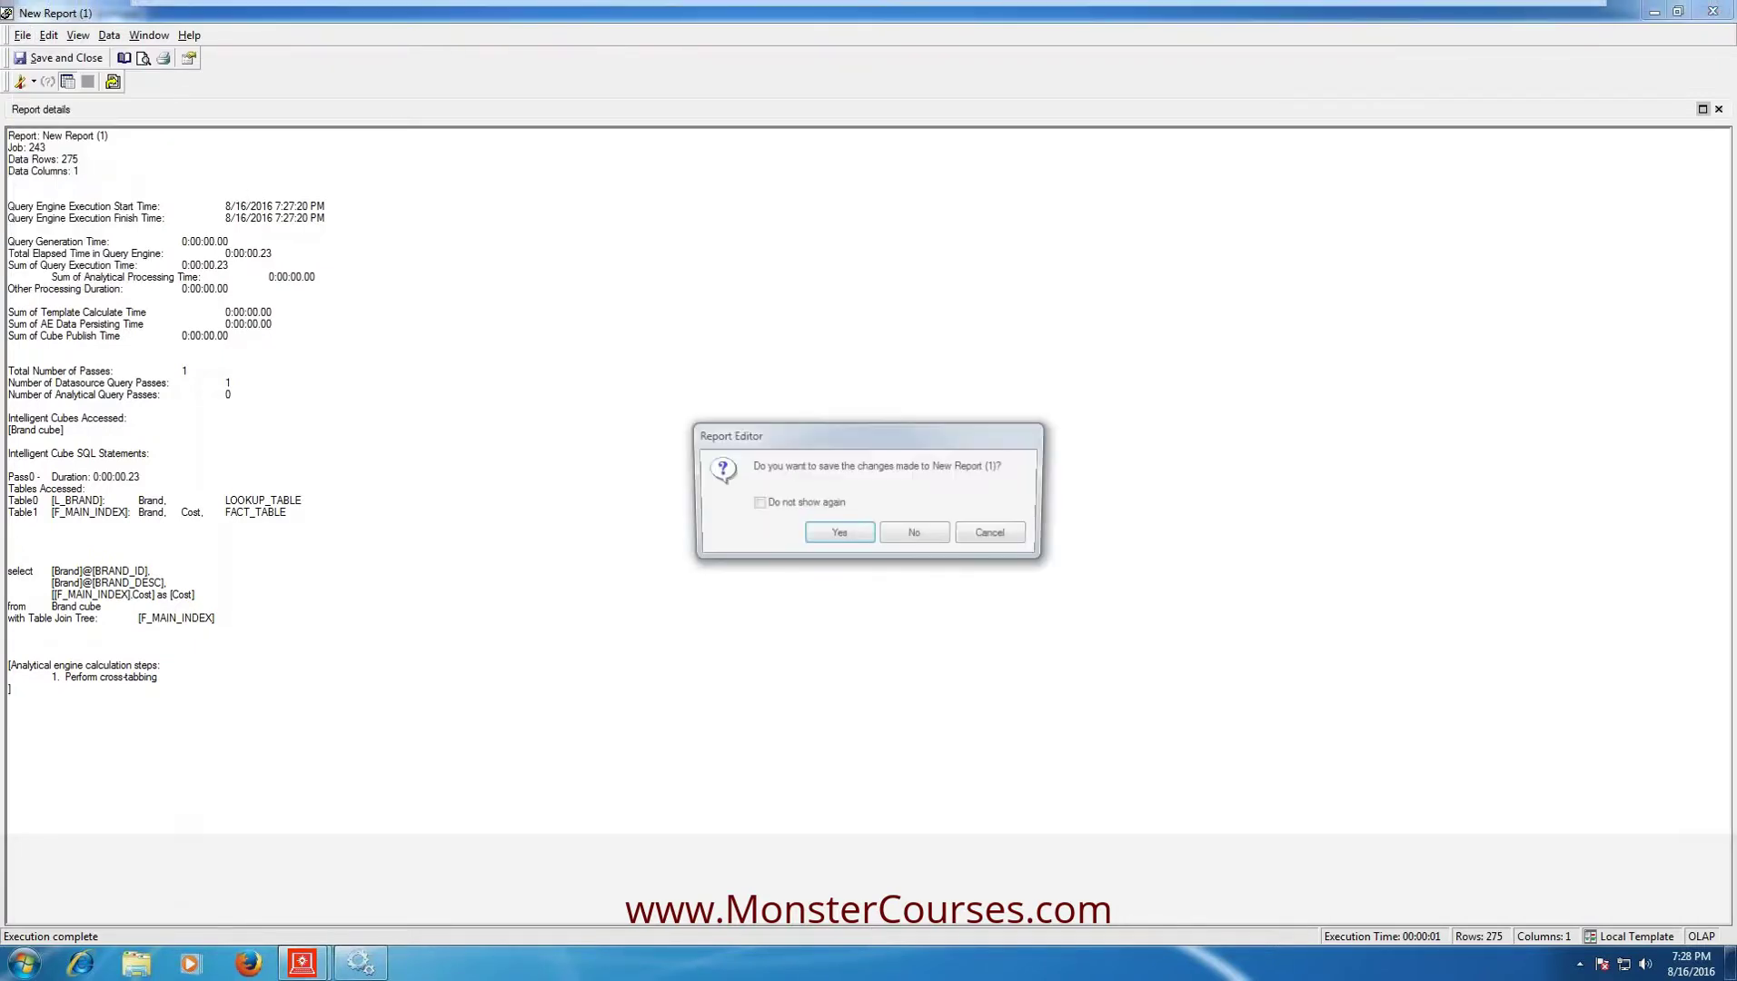
click(916, 536)
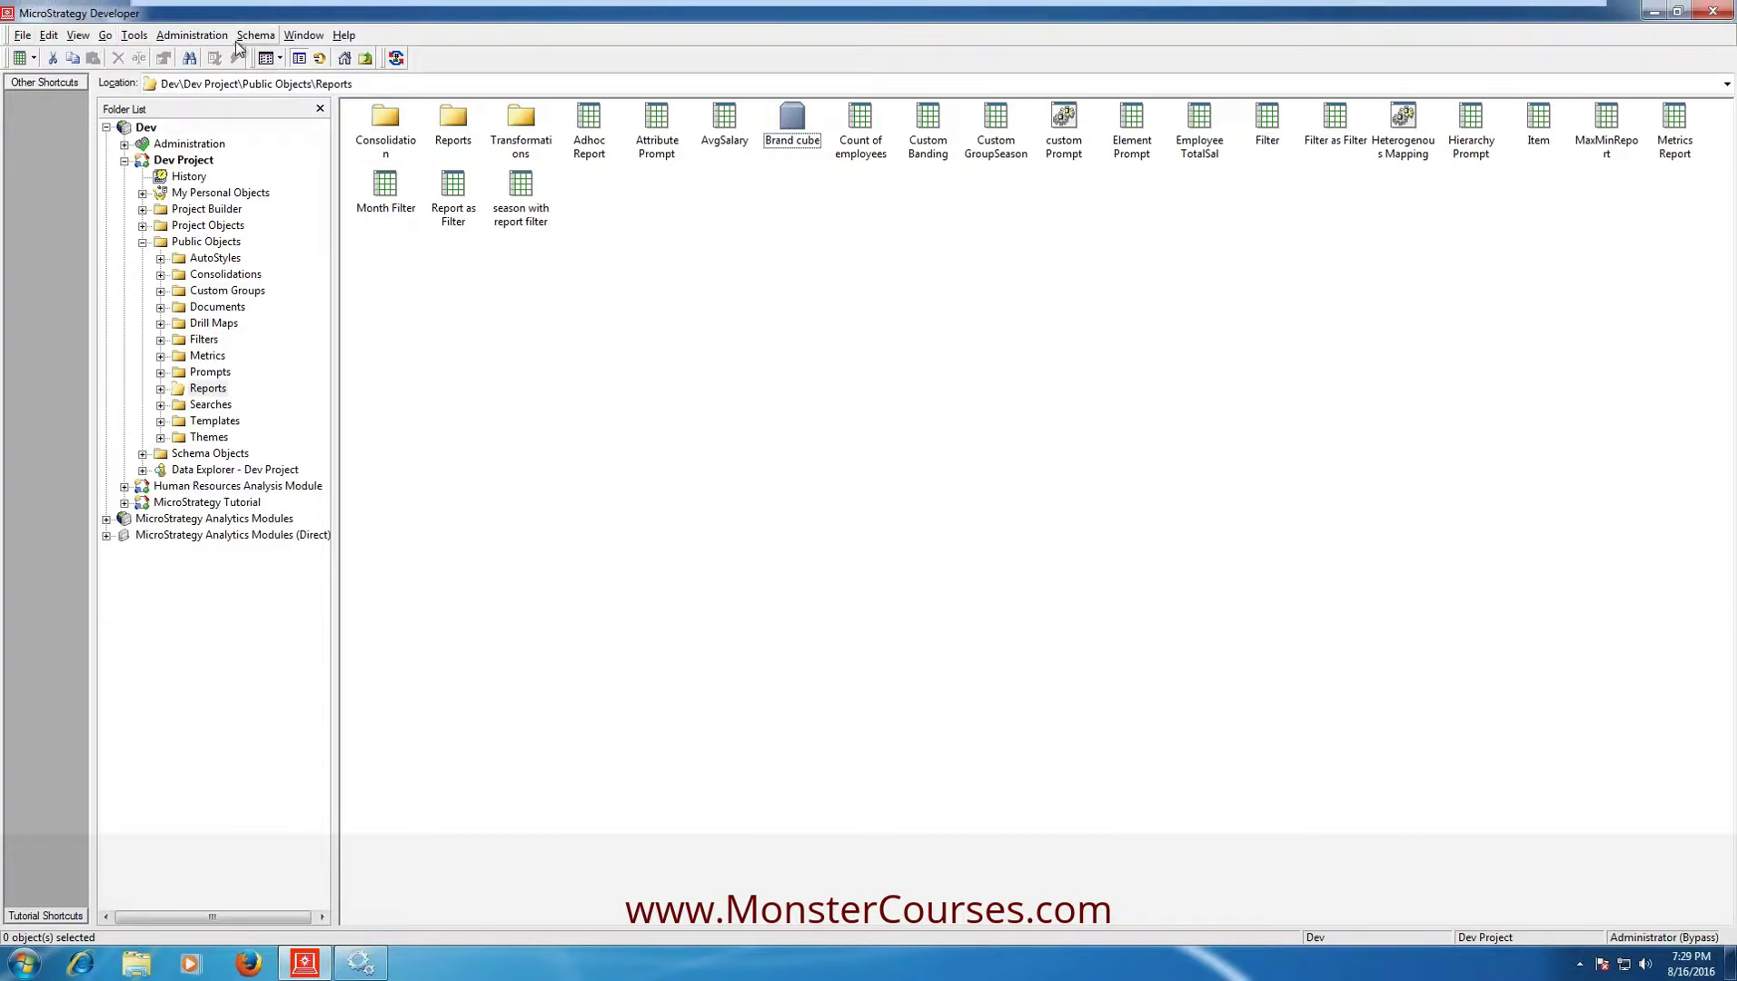
click(161, 389)
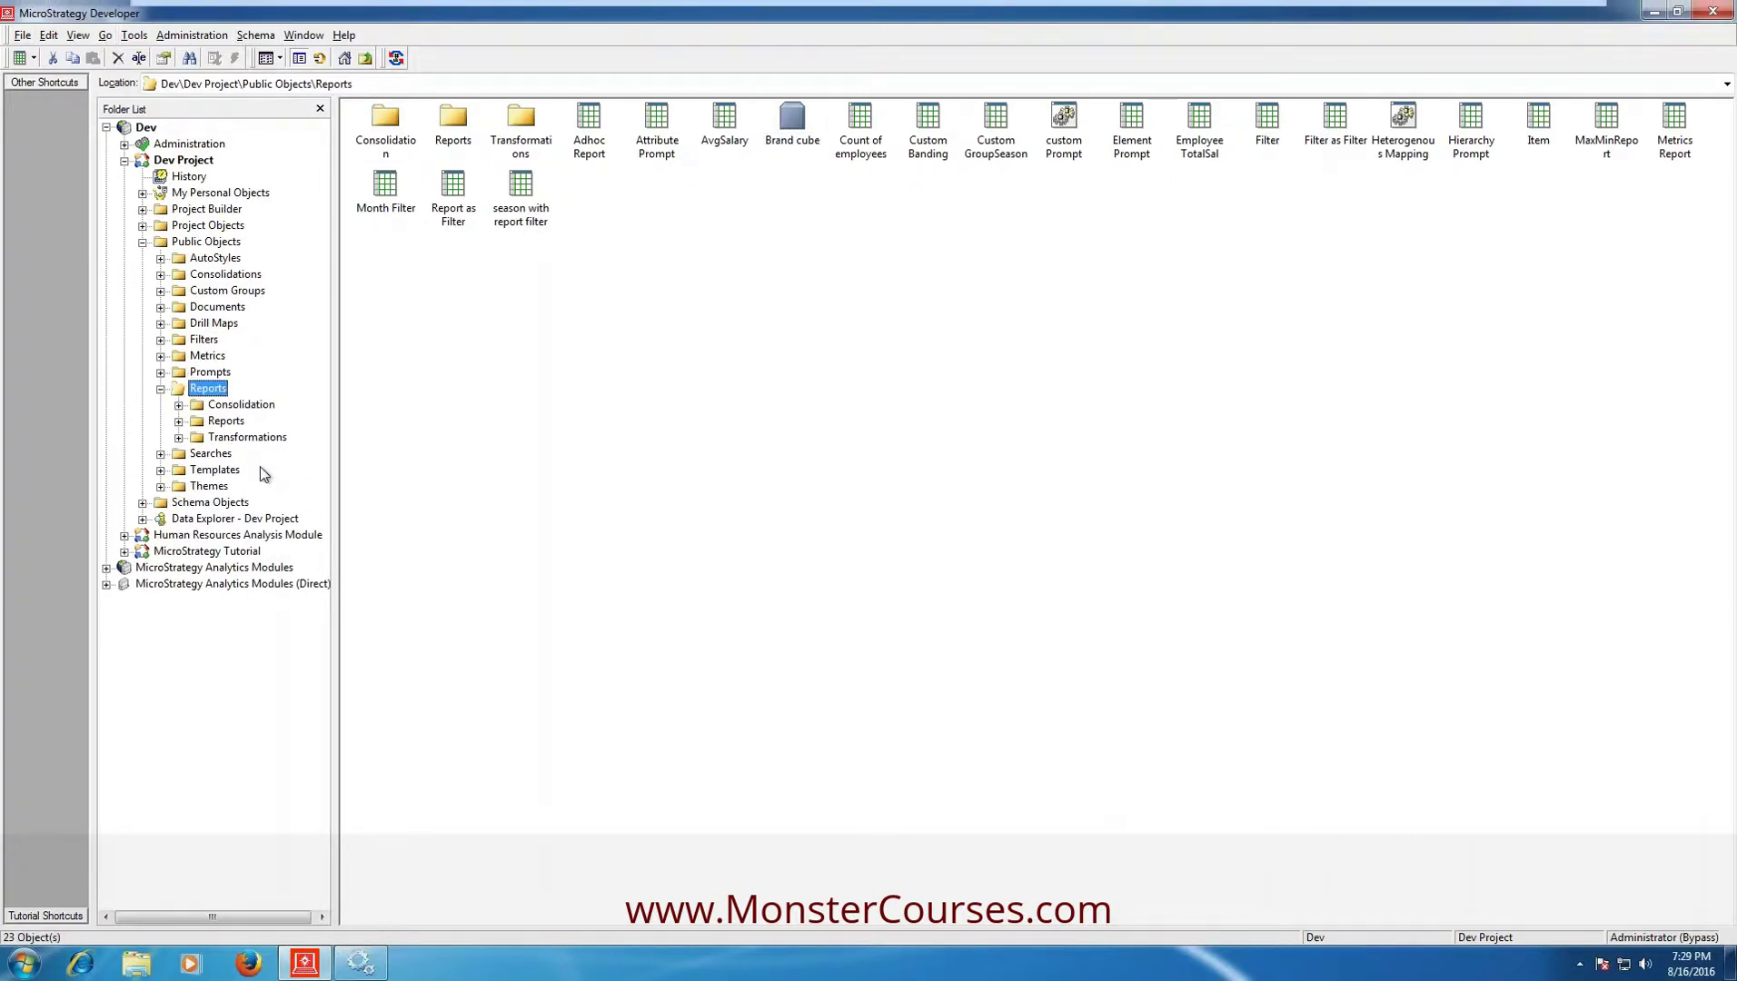
Step: Collapse the Reports folder and create a new Empty Intelligent Cube from the folder's New menu
click(161, 389)
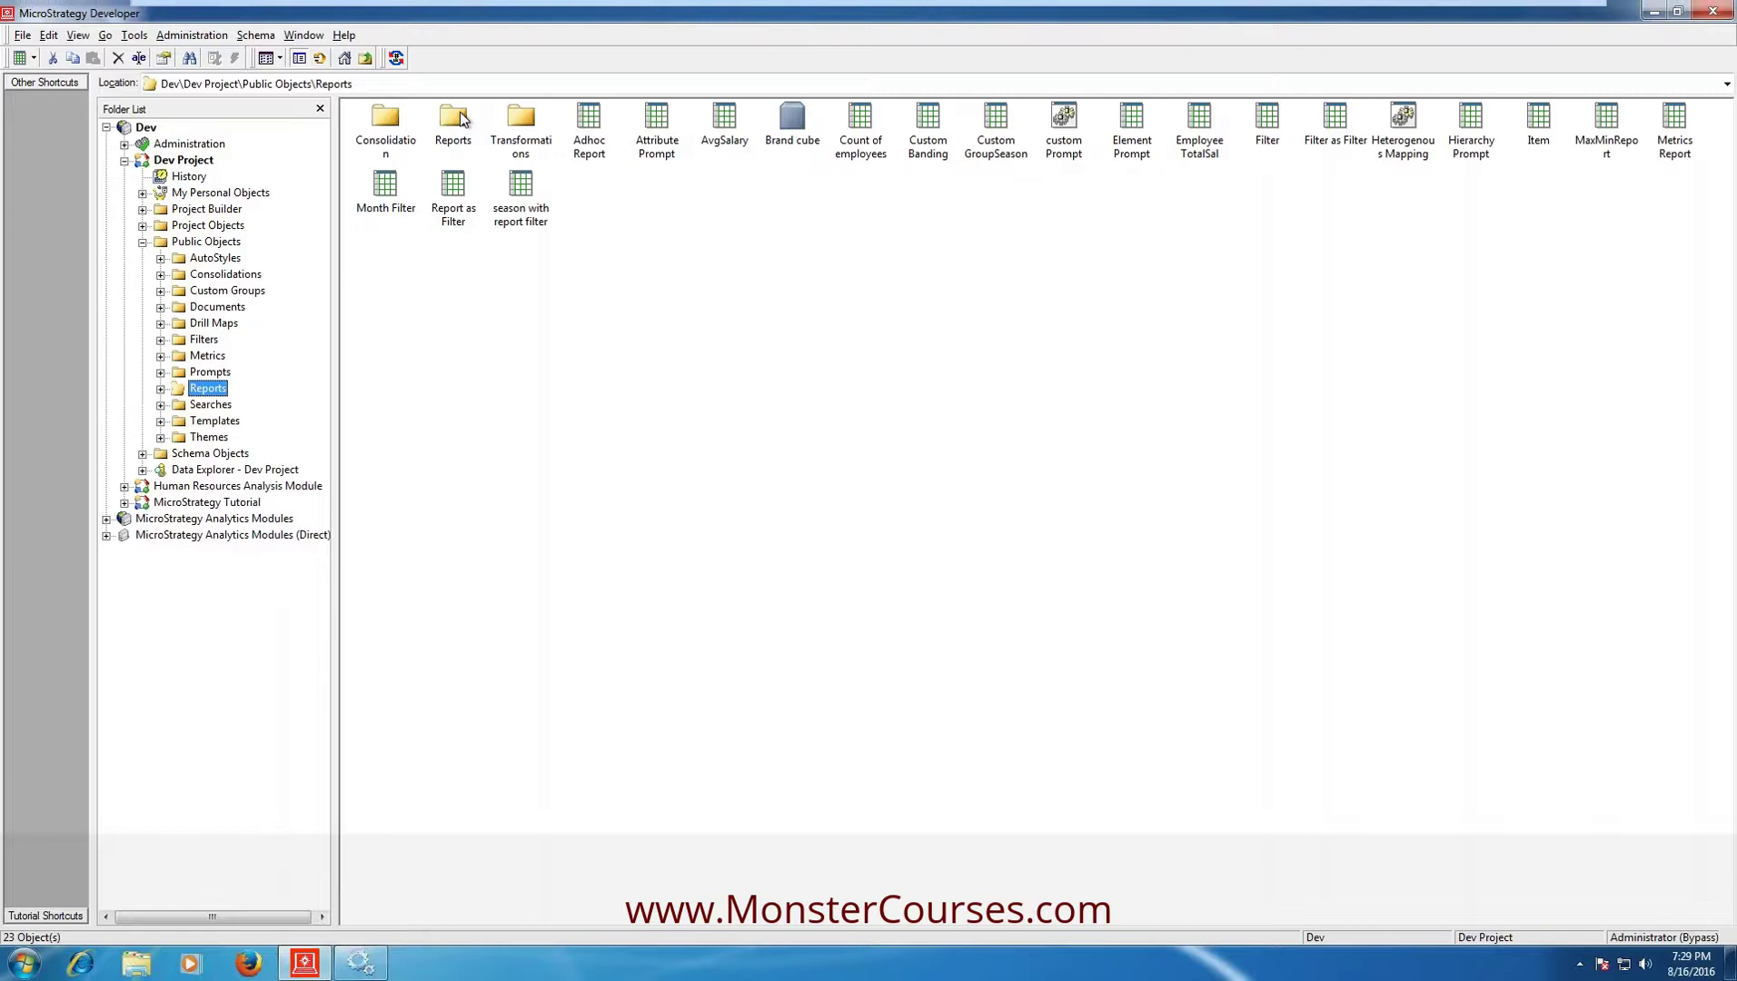
right_click(665, 351)
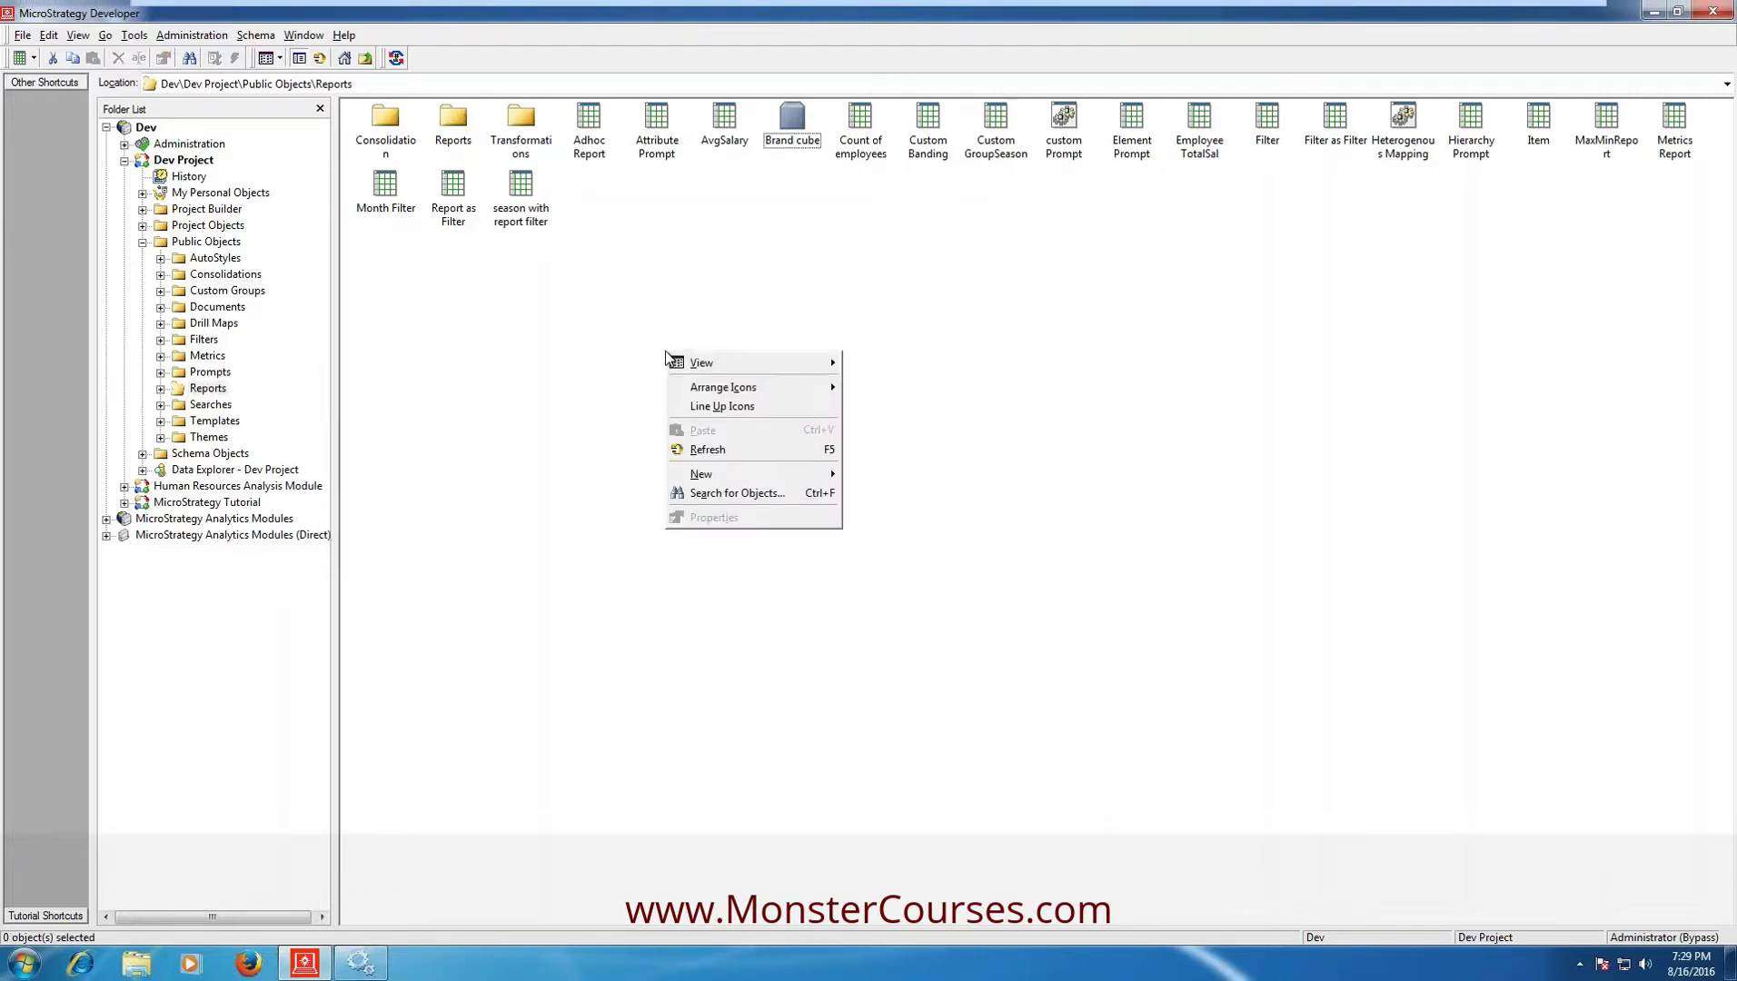
mouse_move(726, 479)
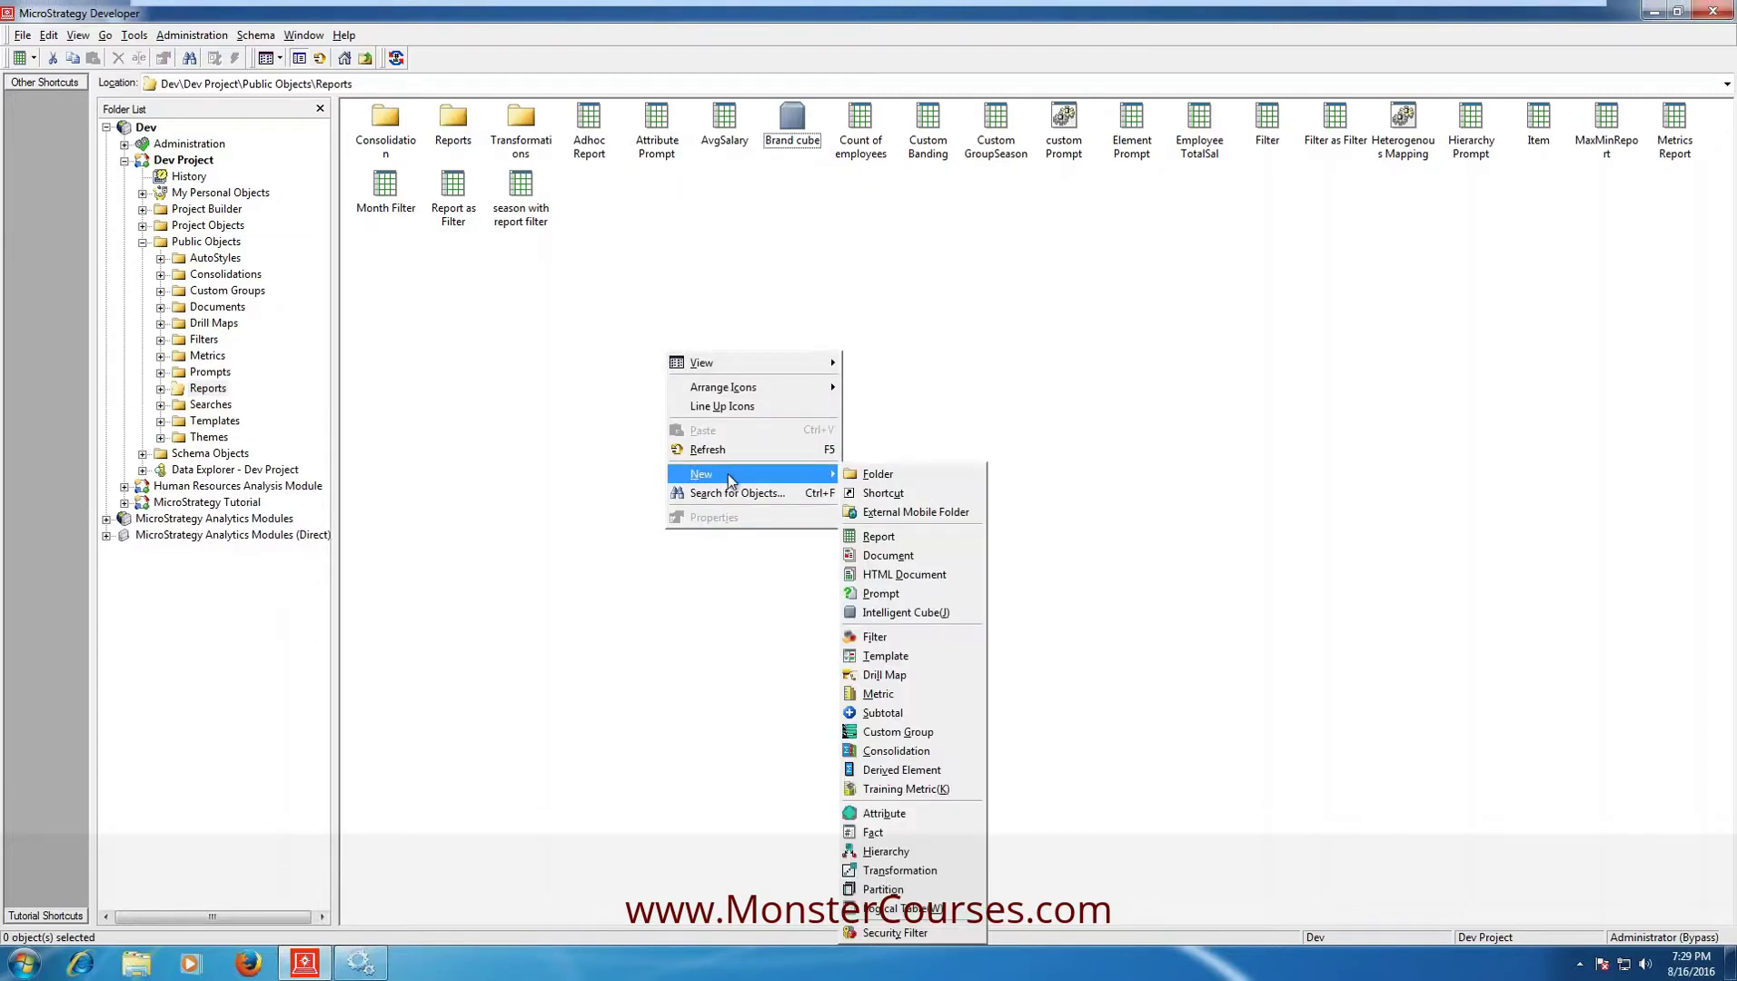
click(904, 613)
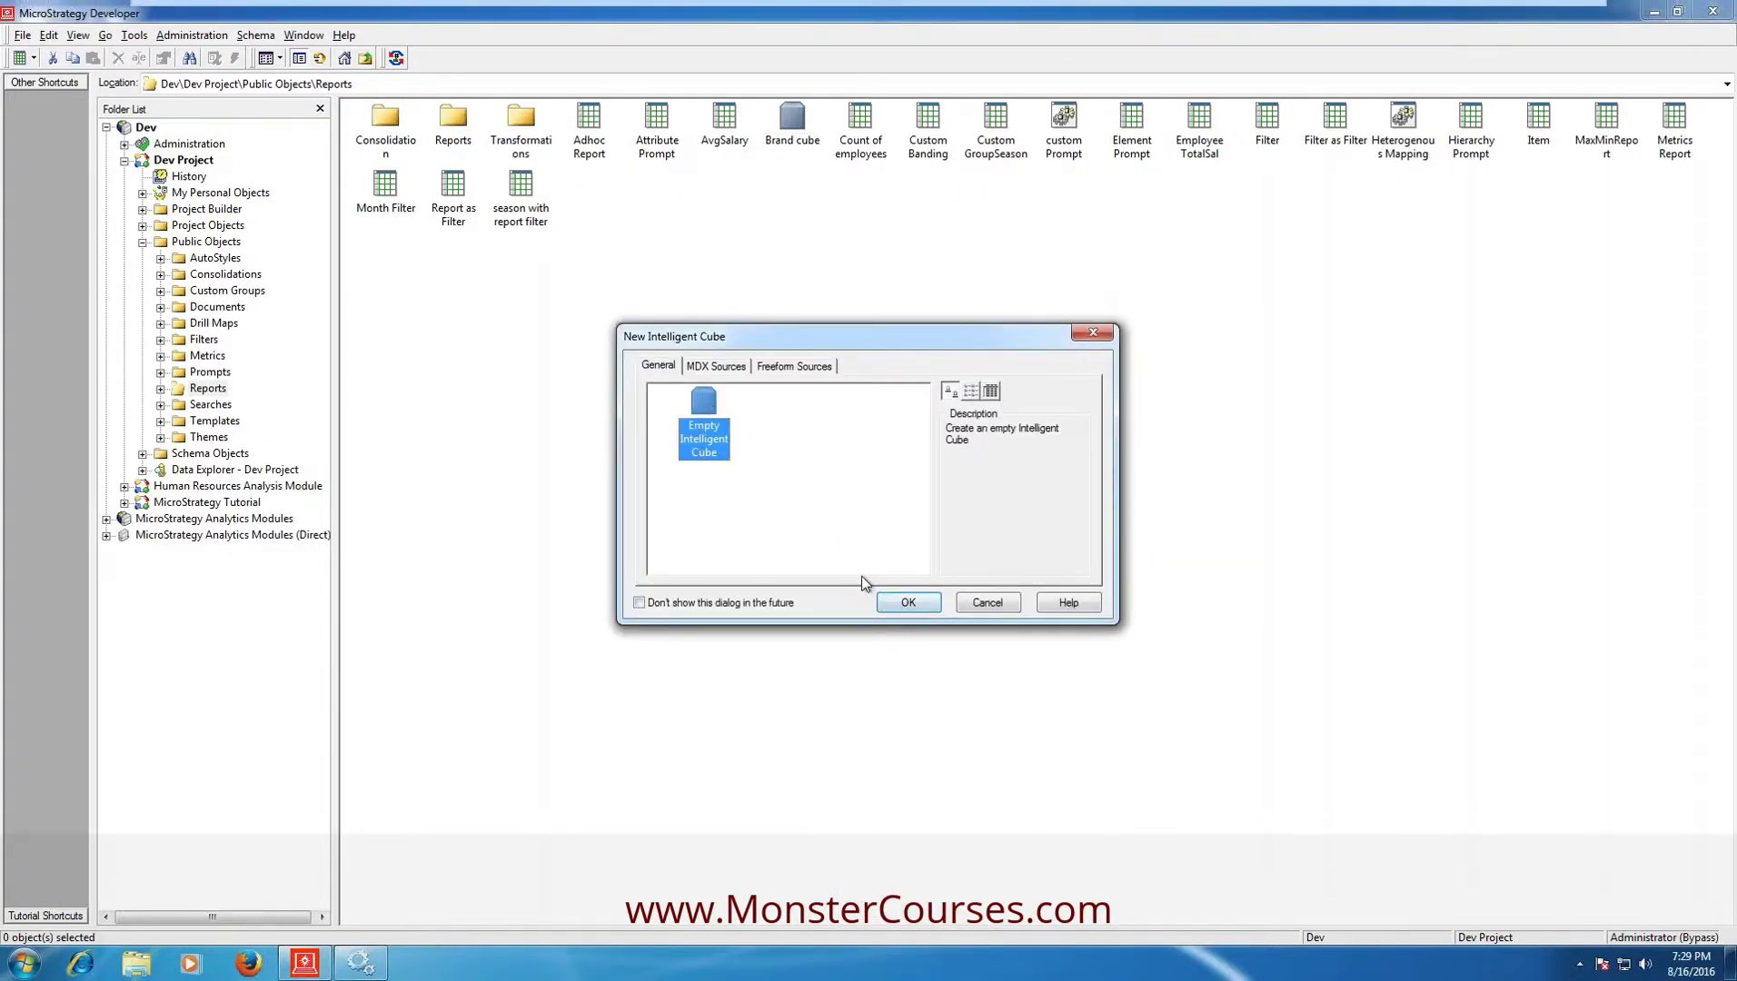
click(907, 602)
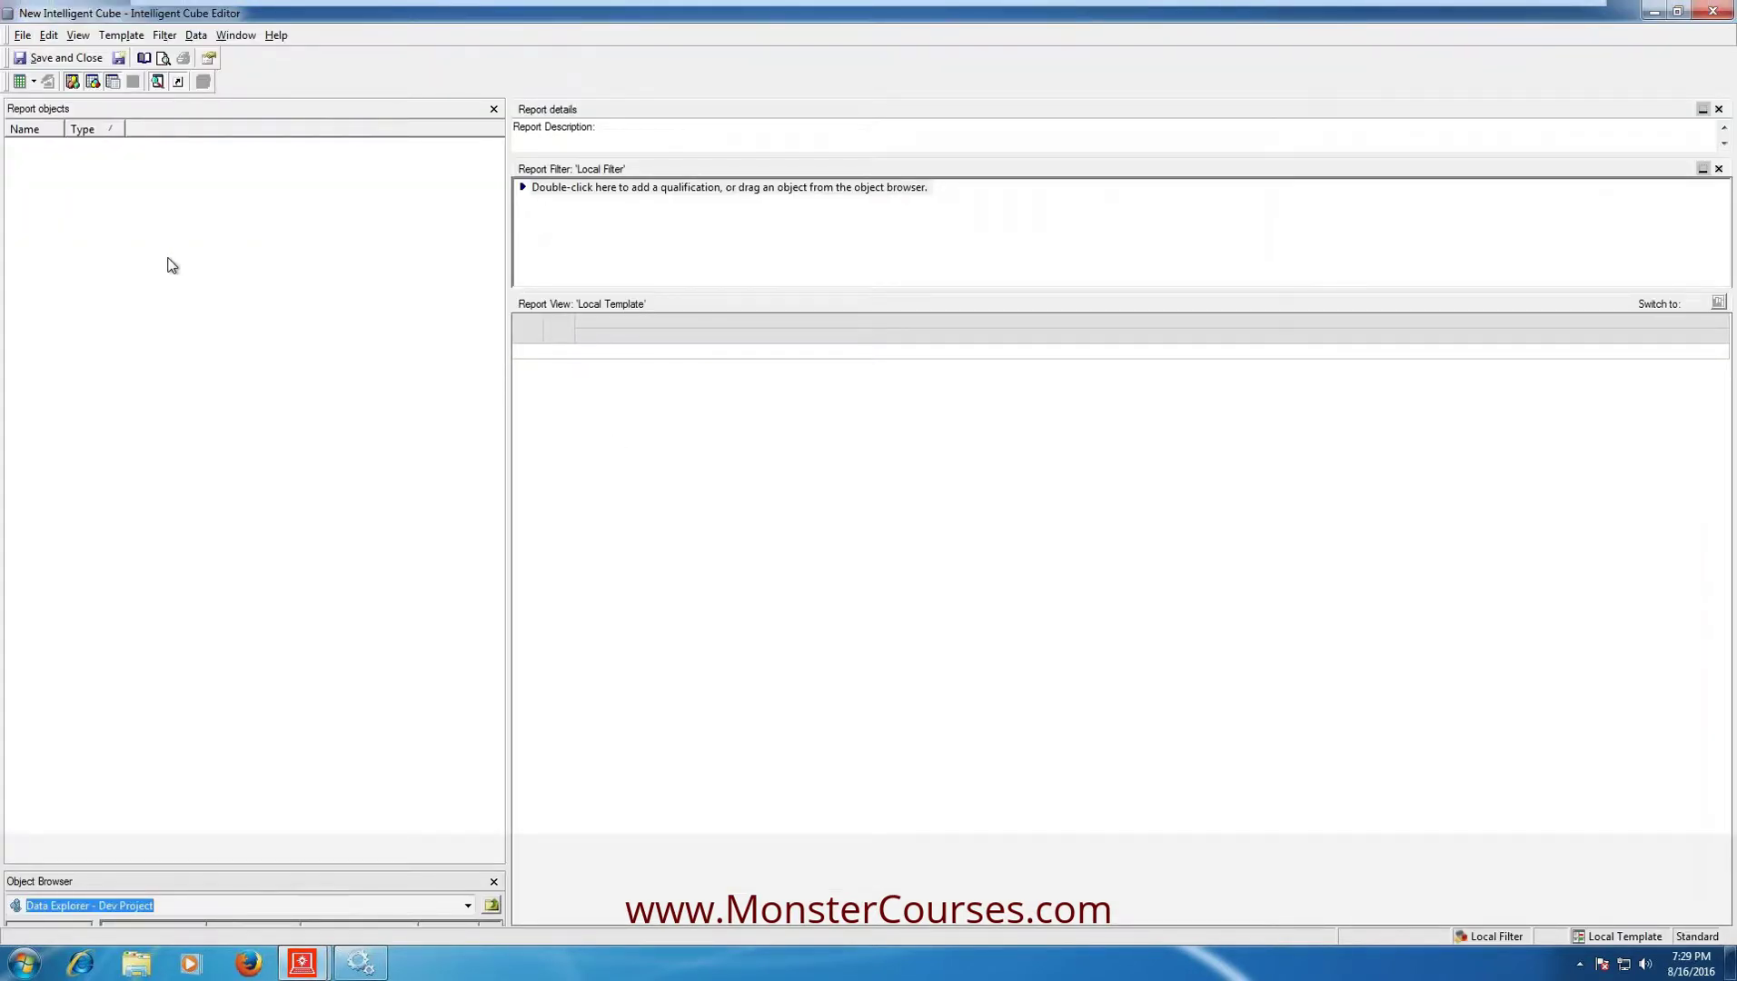
Step: Hide Report Objects in the empty cube editor so the Data Explorer - Dev Project browser shows
click(76, 36)
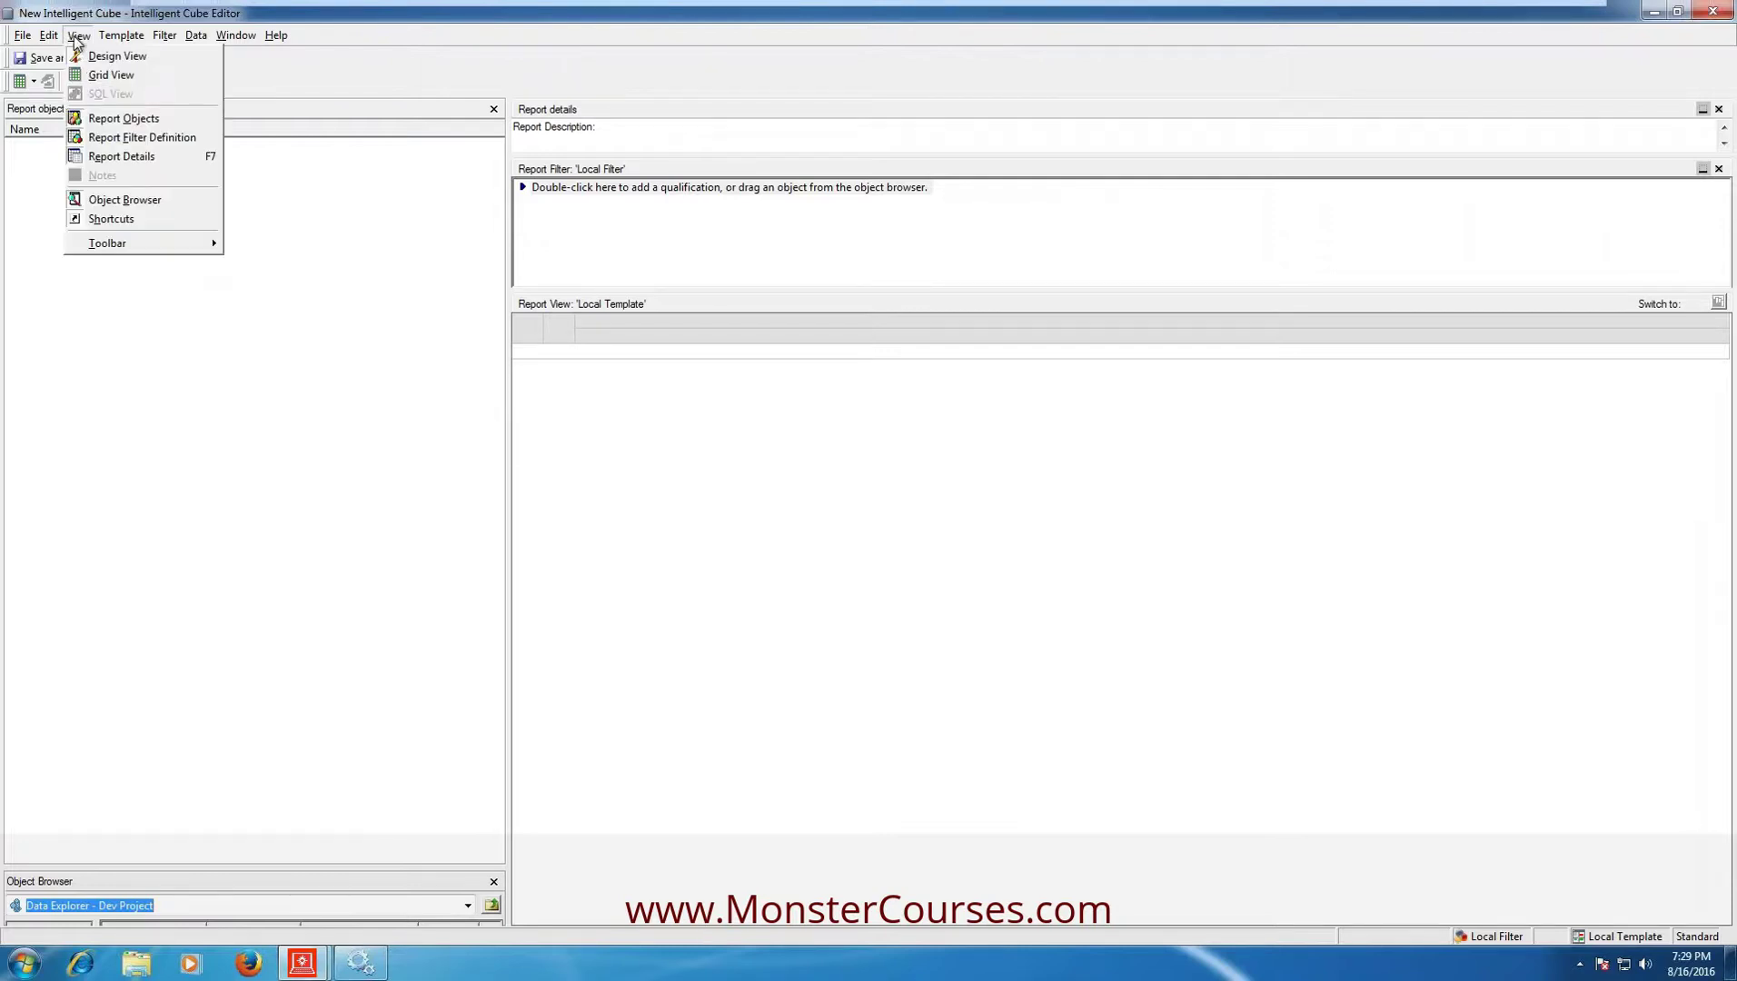
click(105, 119)
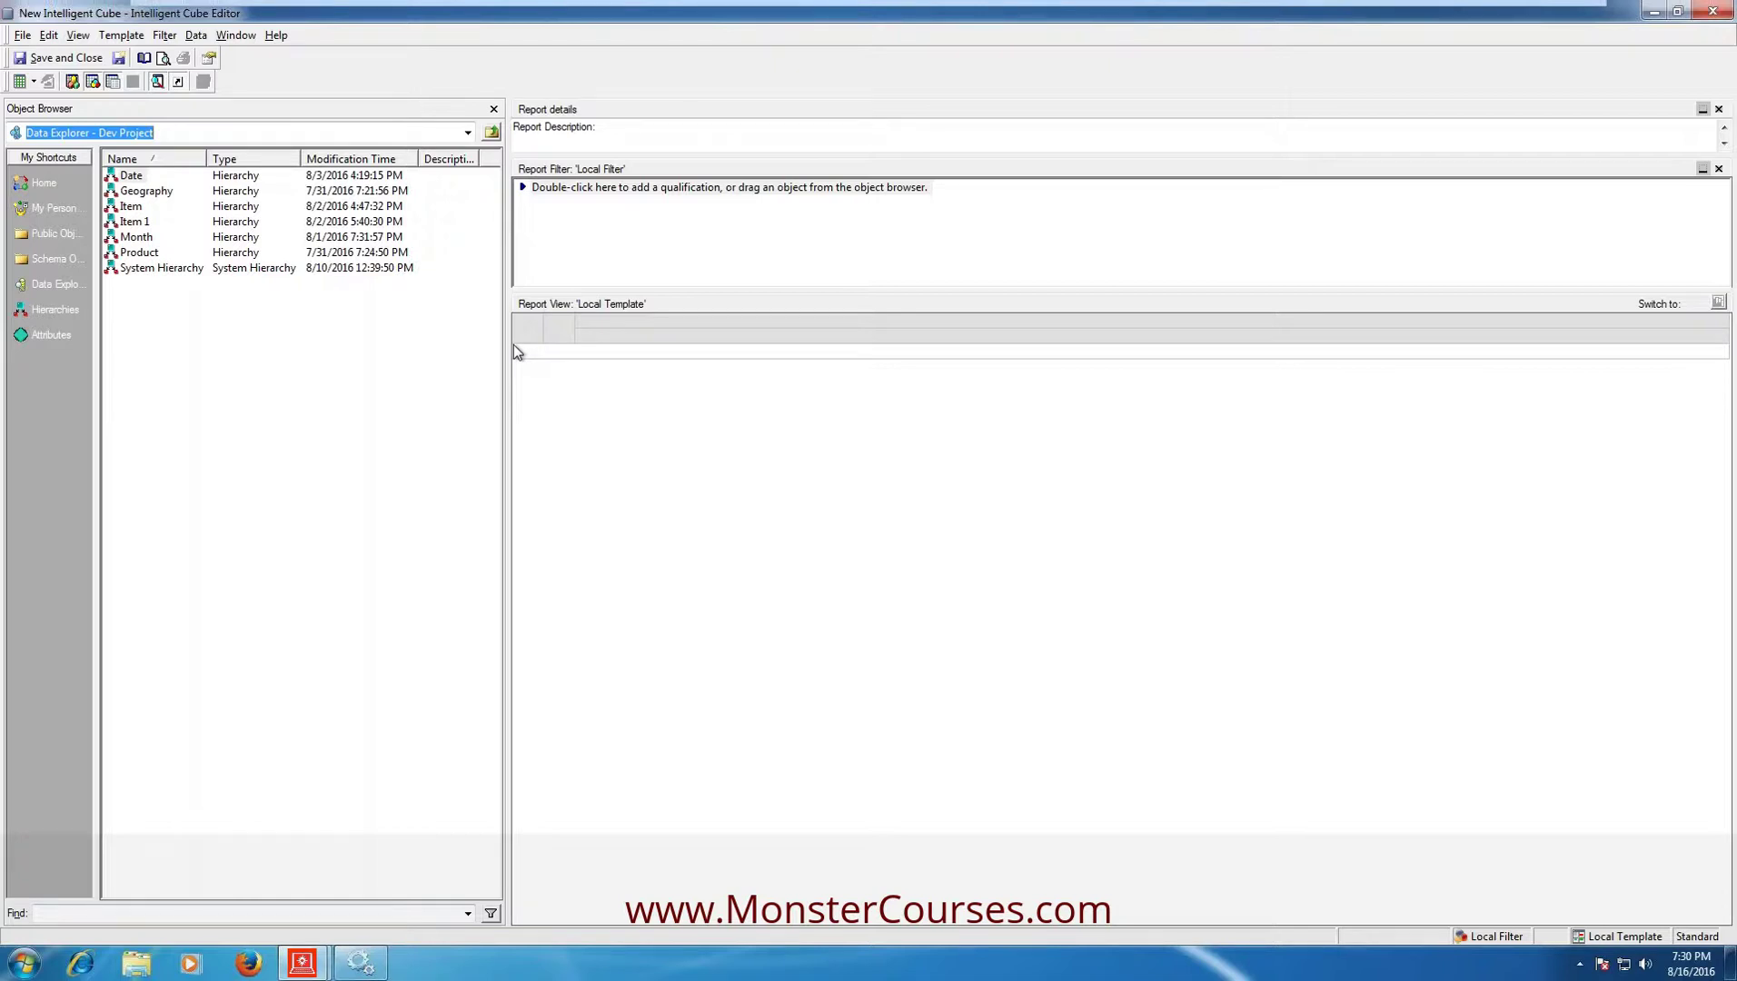
click(22, 35)
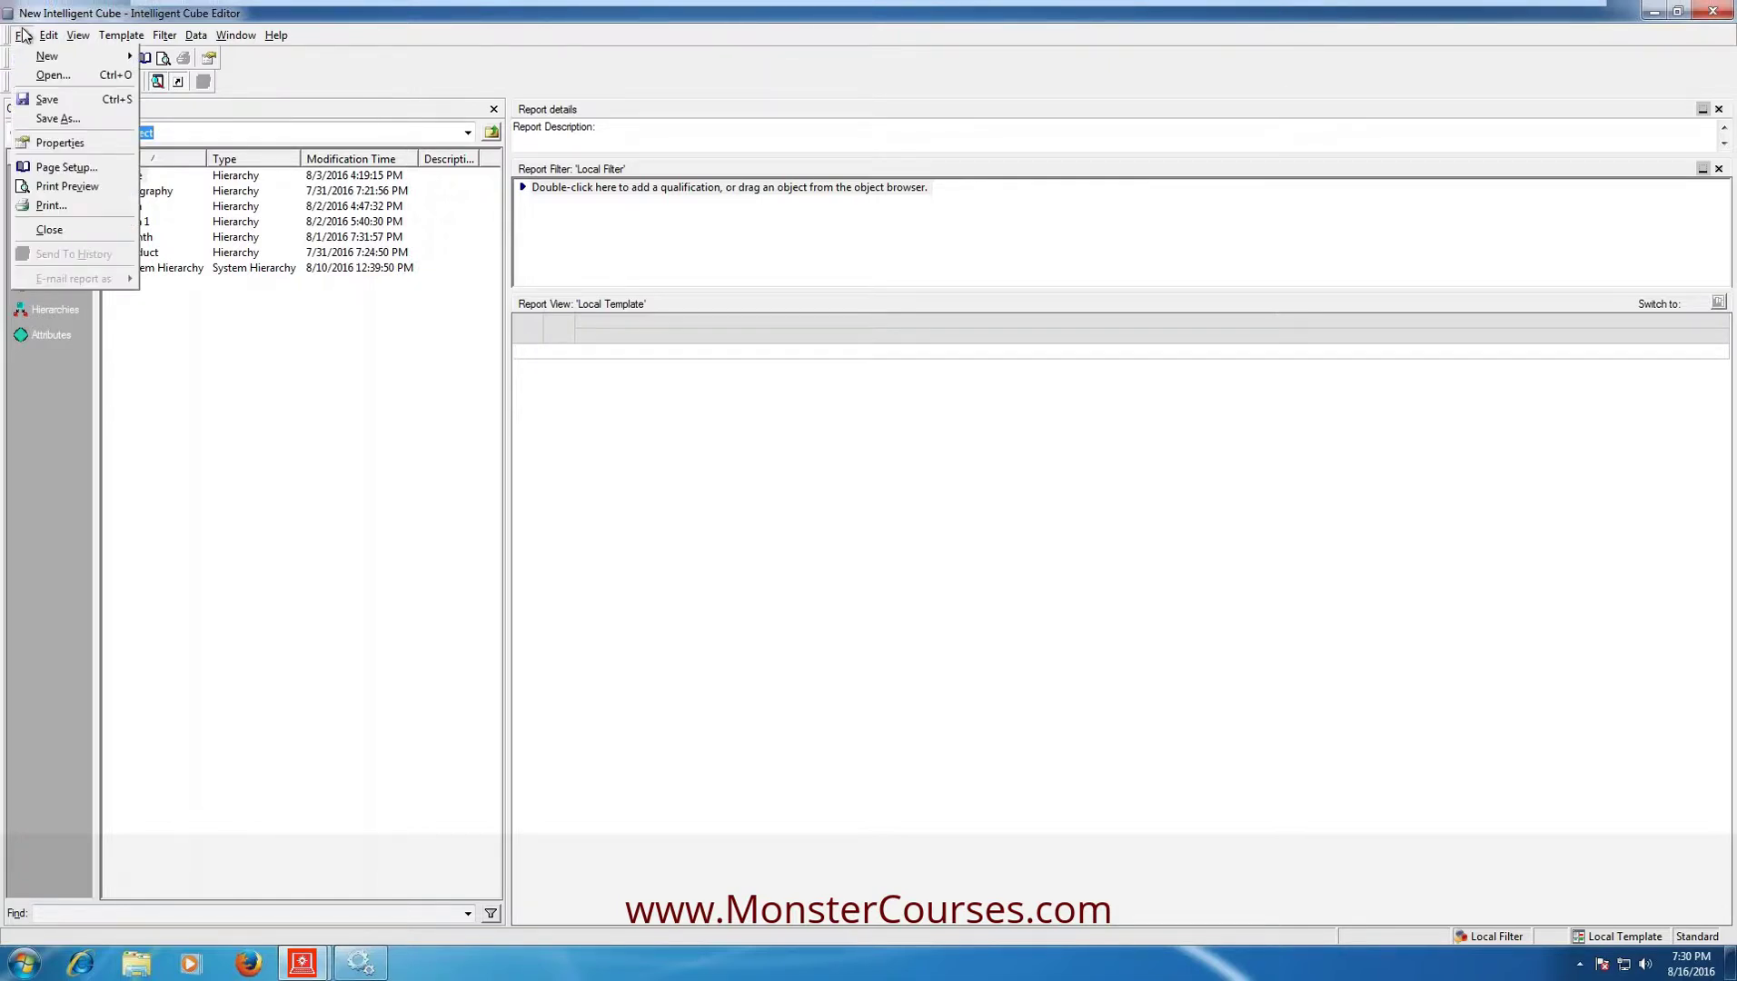
click(46, 228)
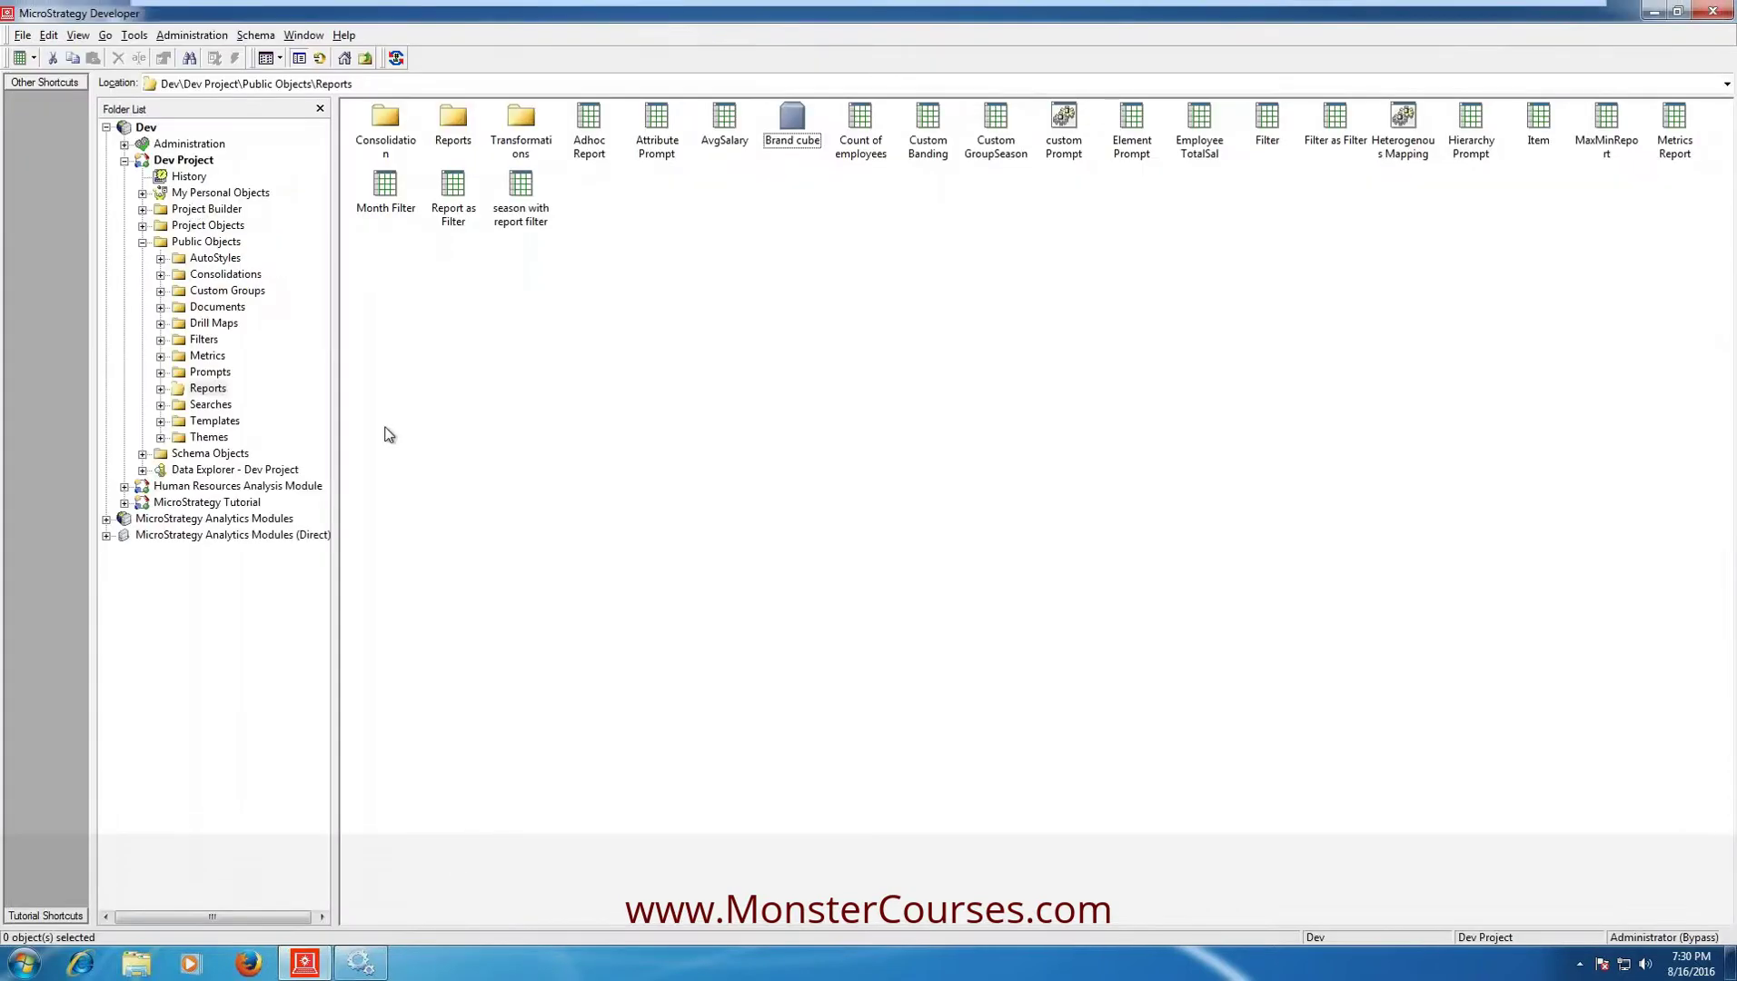
click(205, 390)
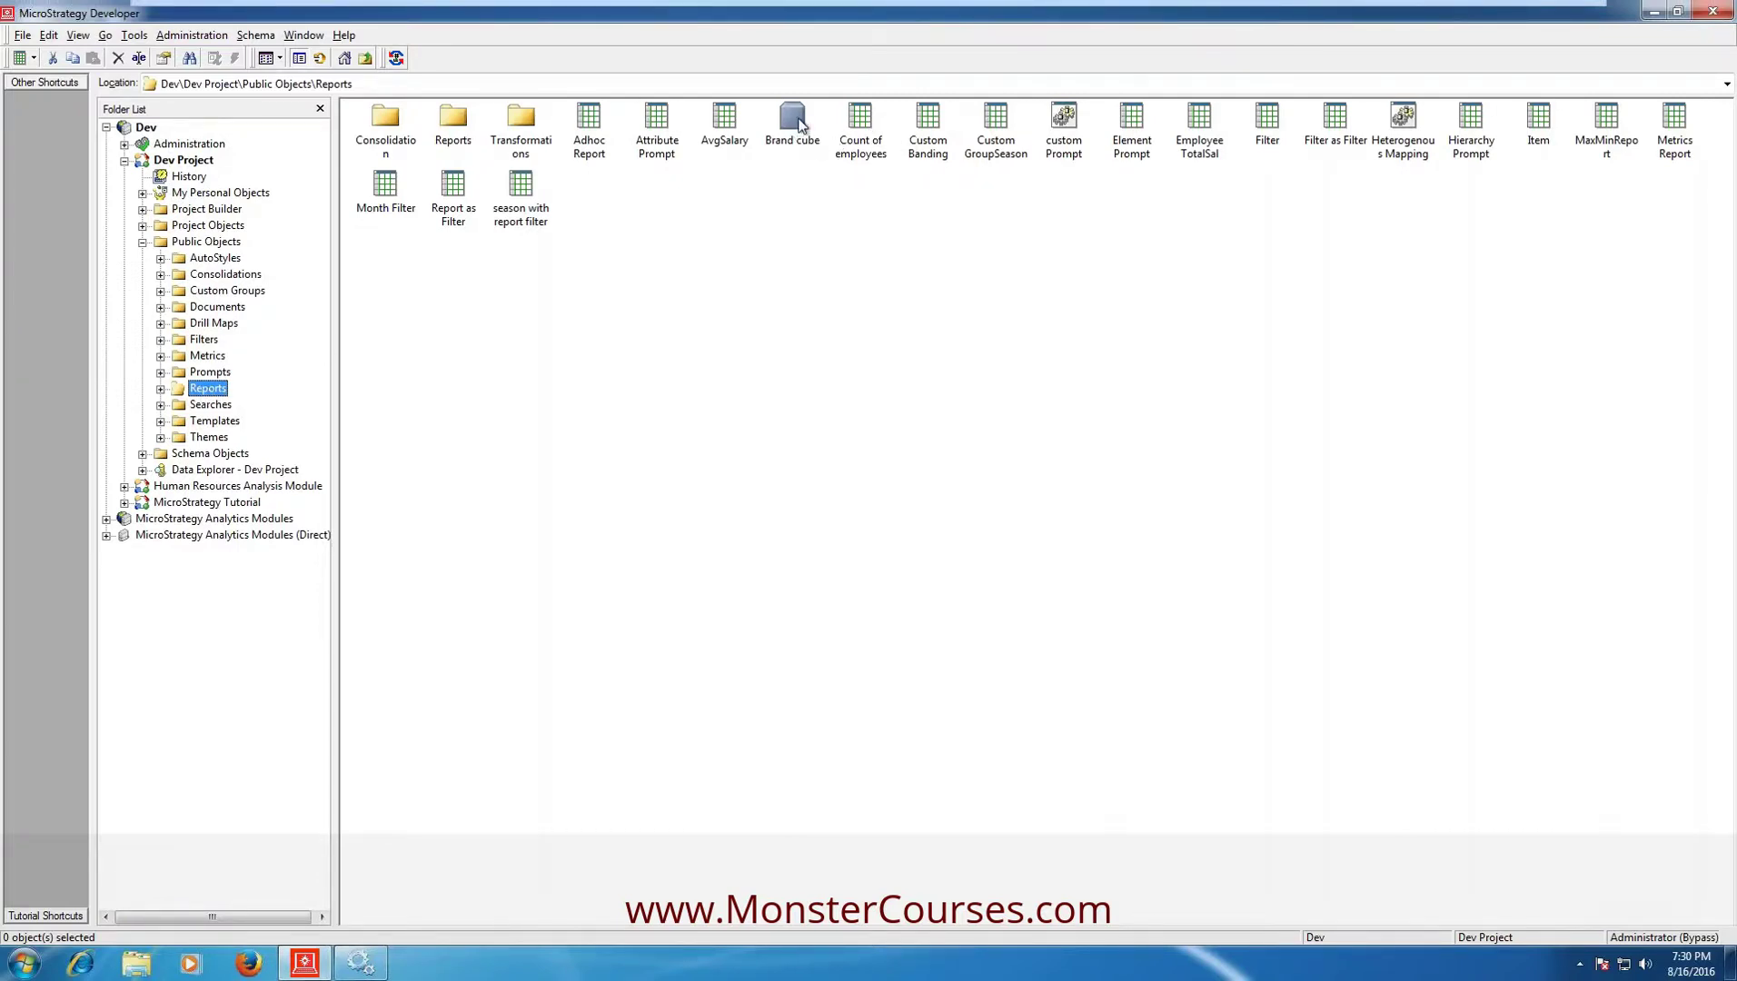
click(521, 189)
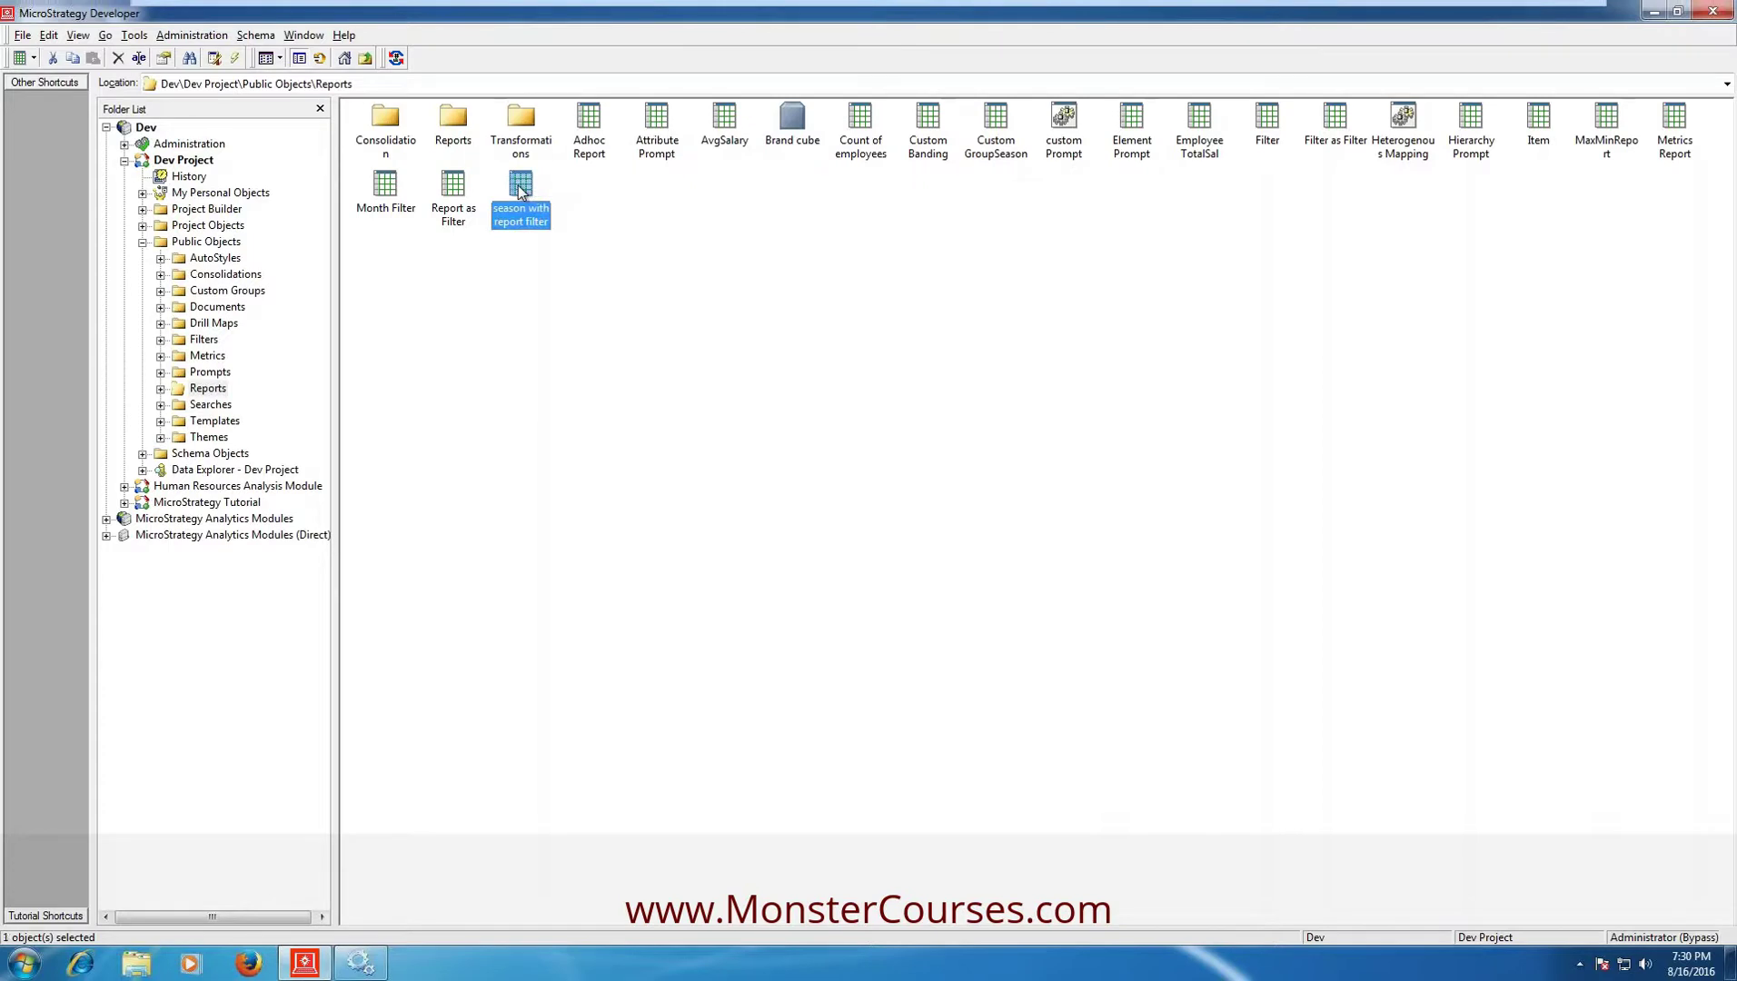
click(495, 427)
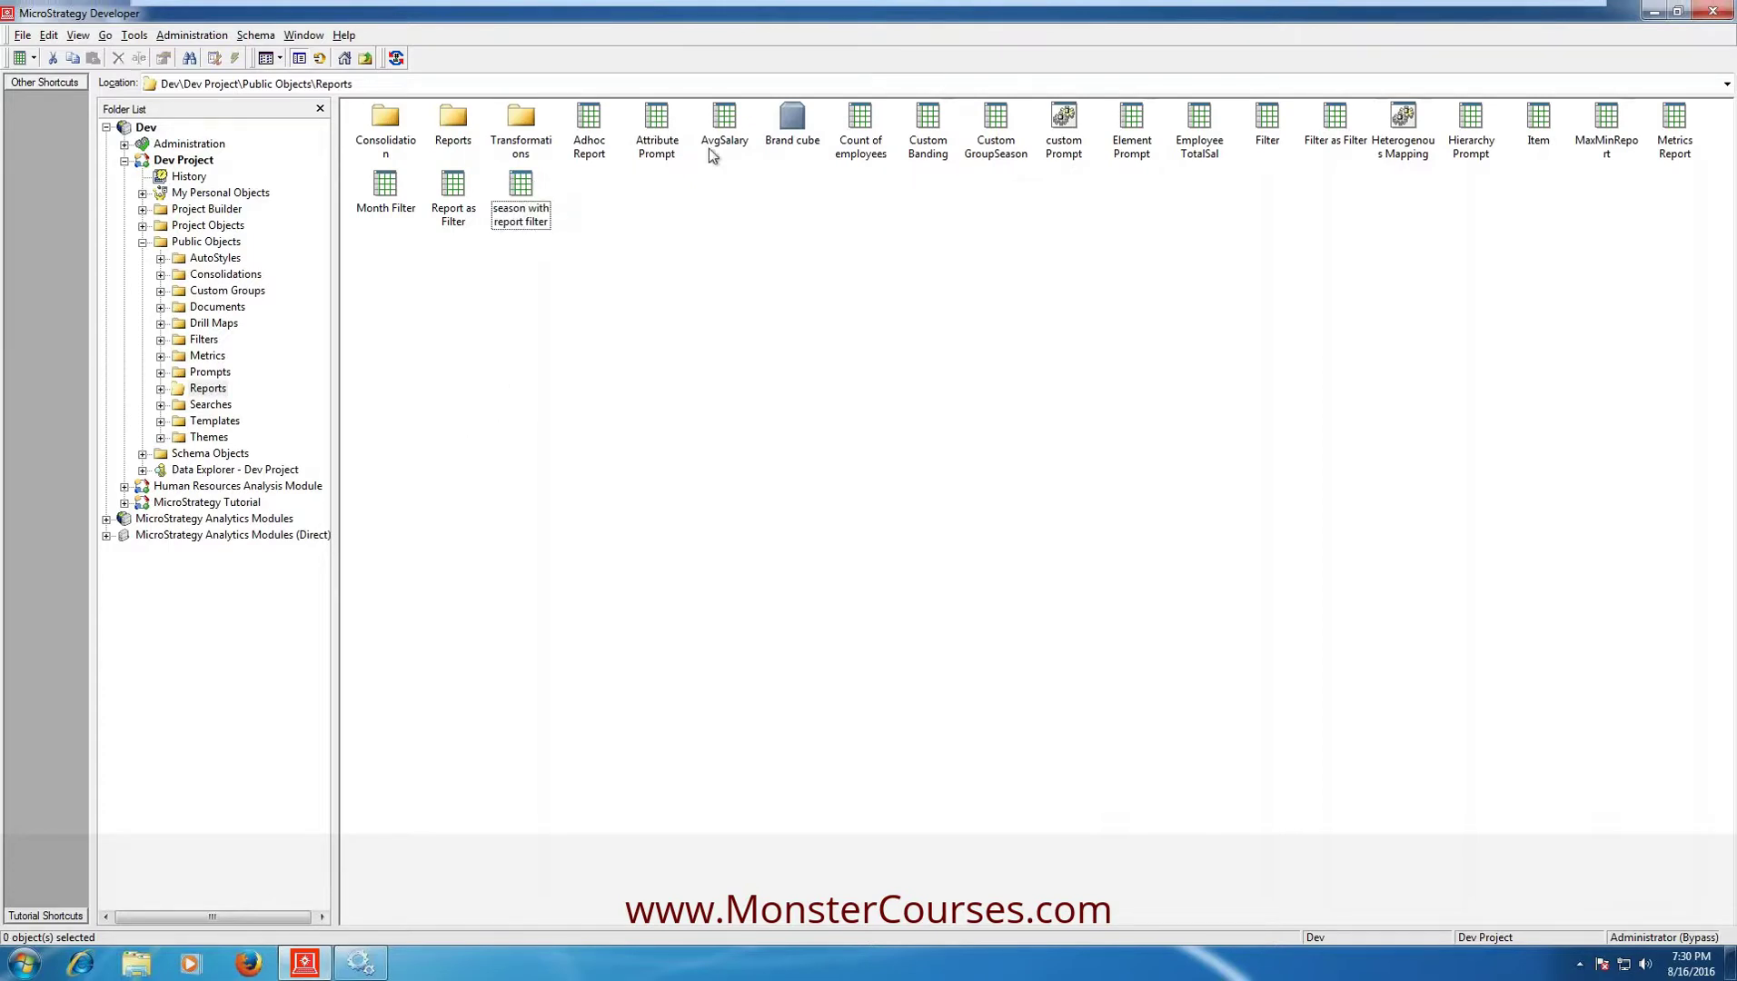
click(597, 130)
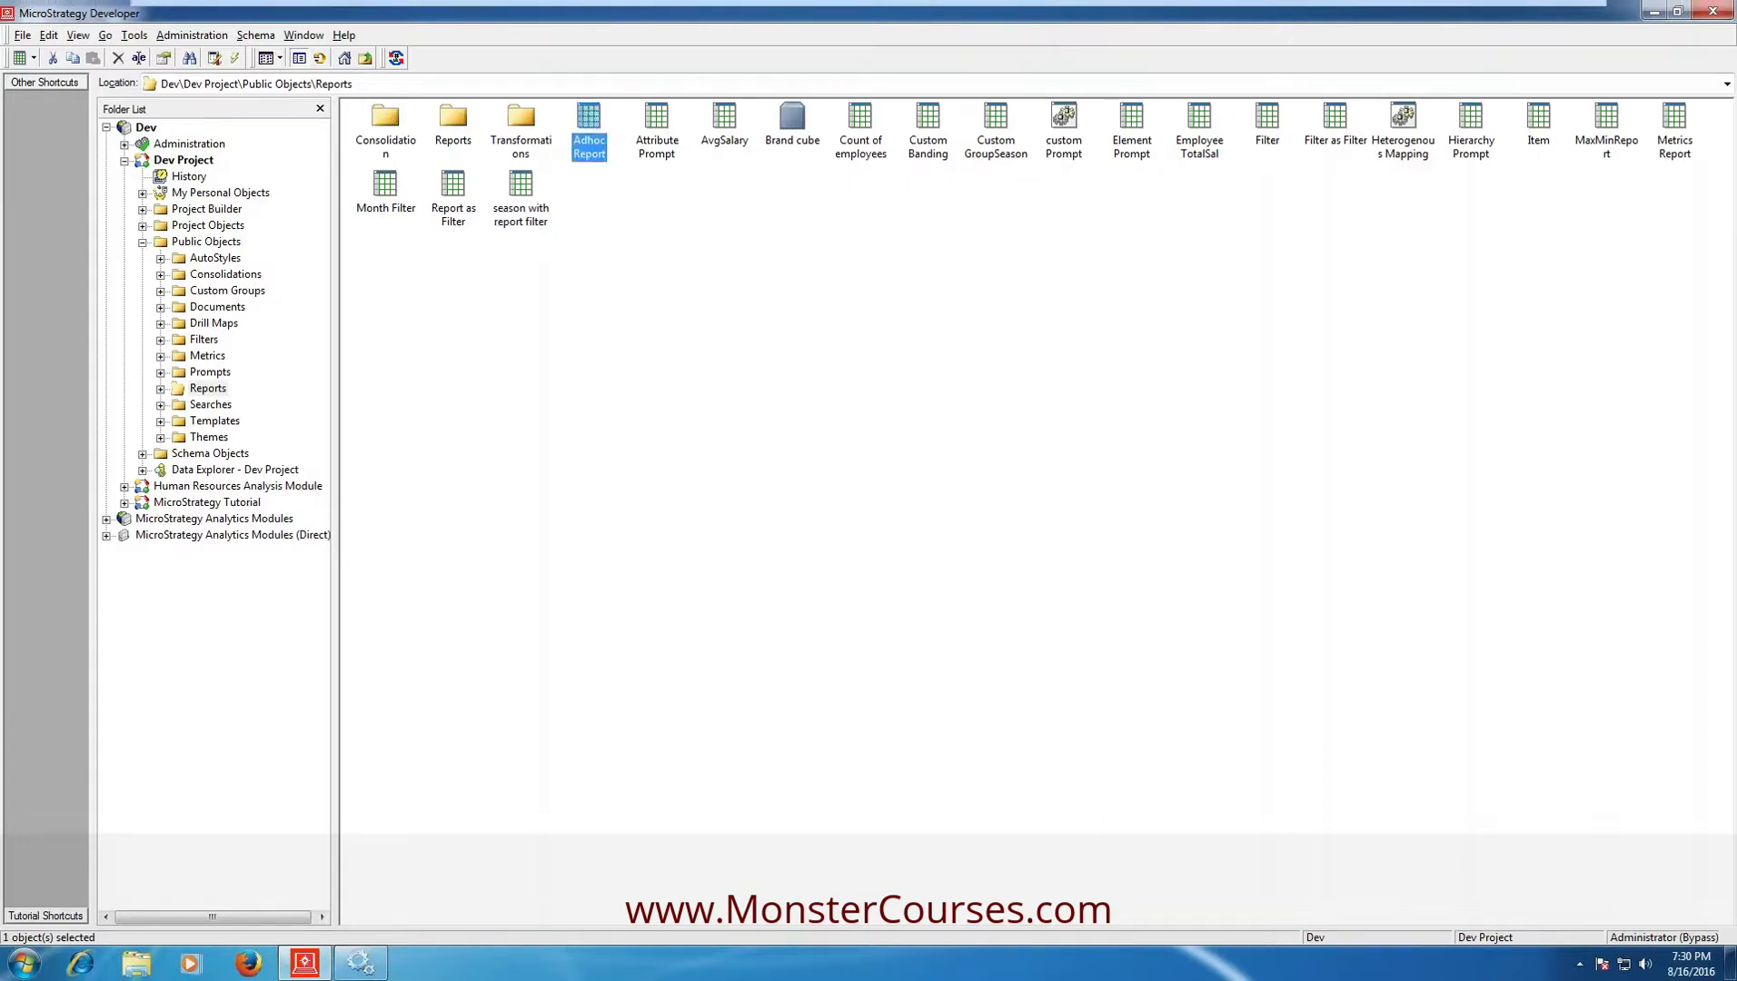
double_click(586, 116)
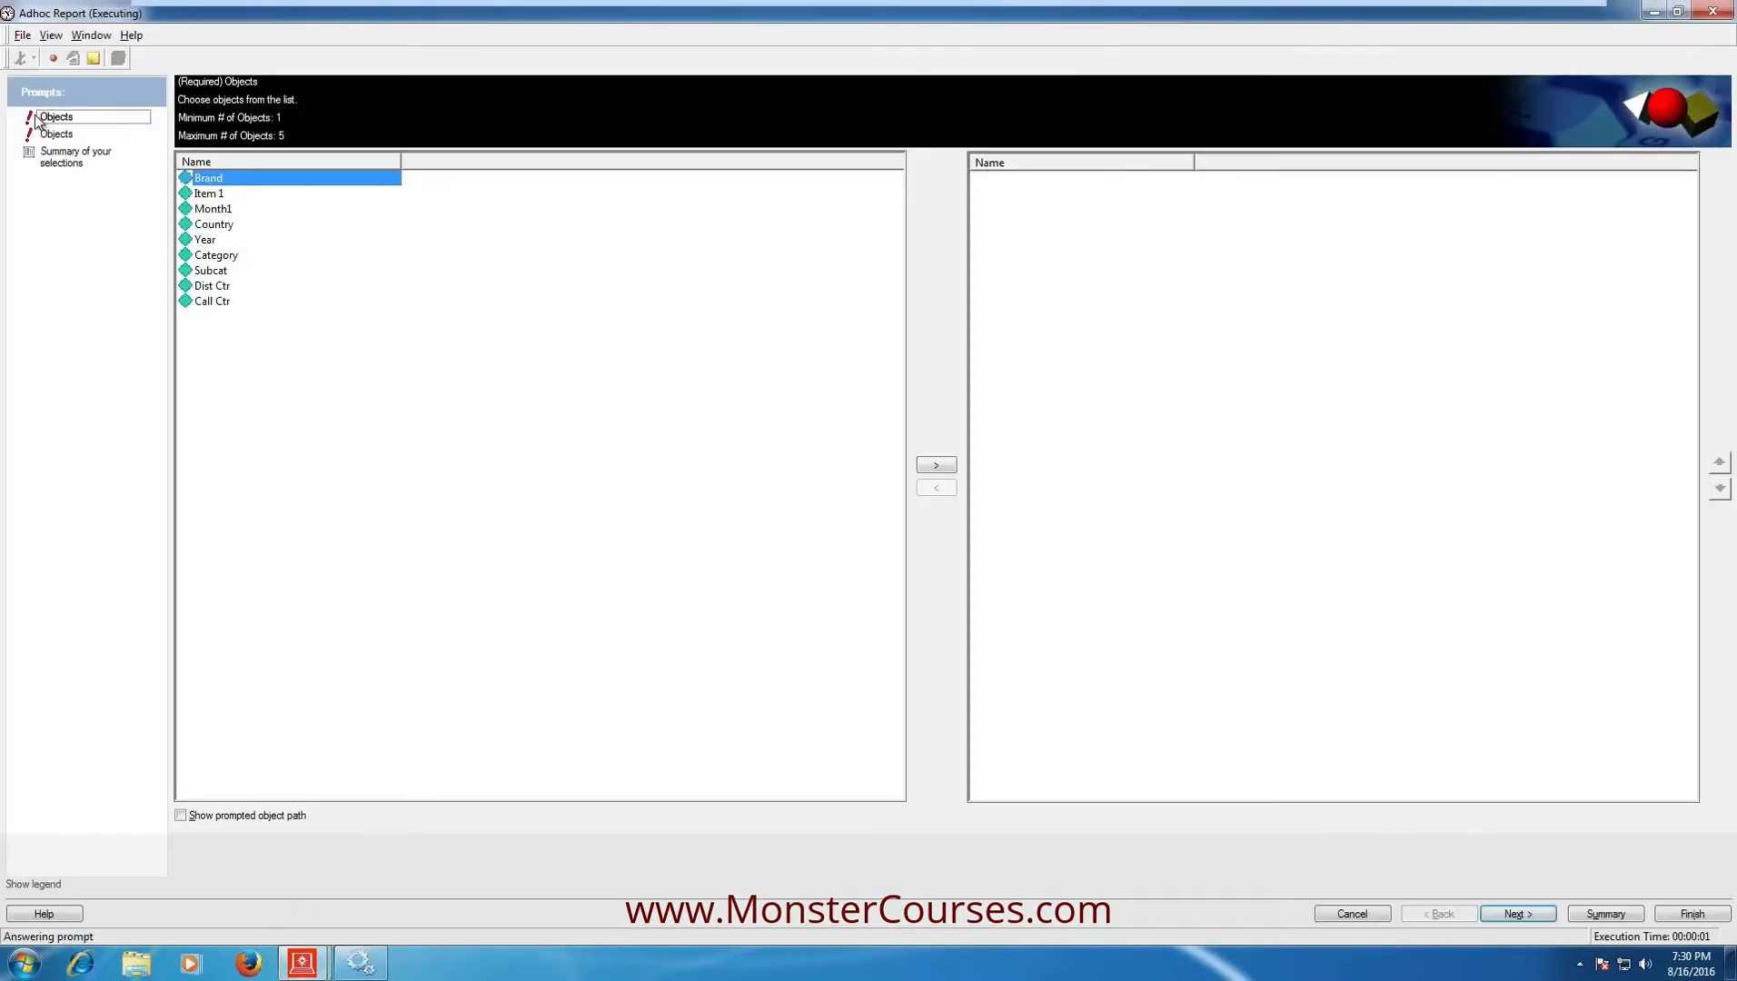
click(1713, 11)
click(1701, 17)
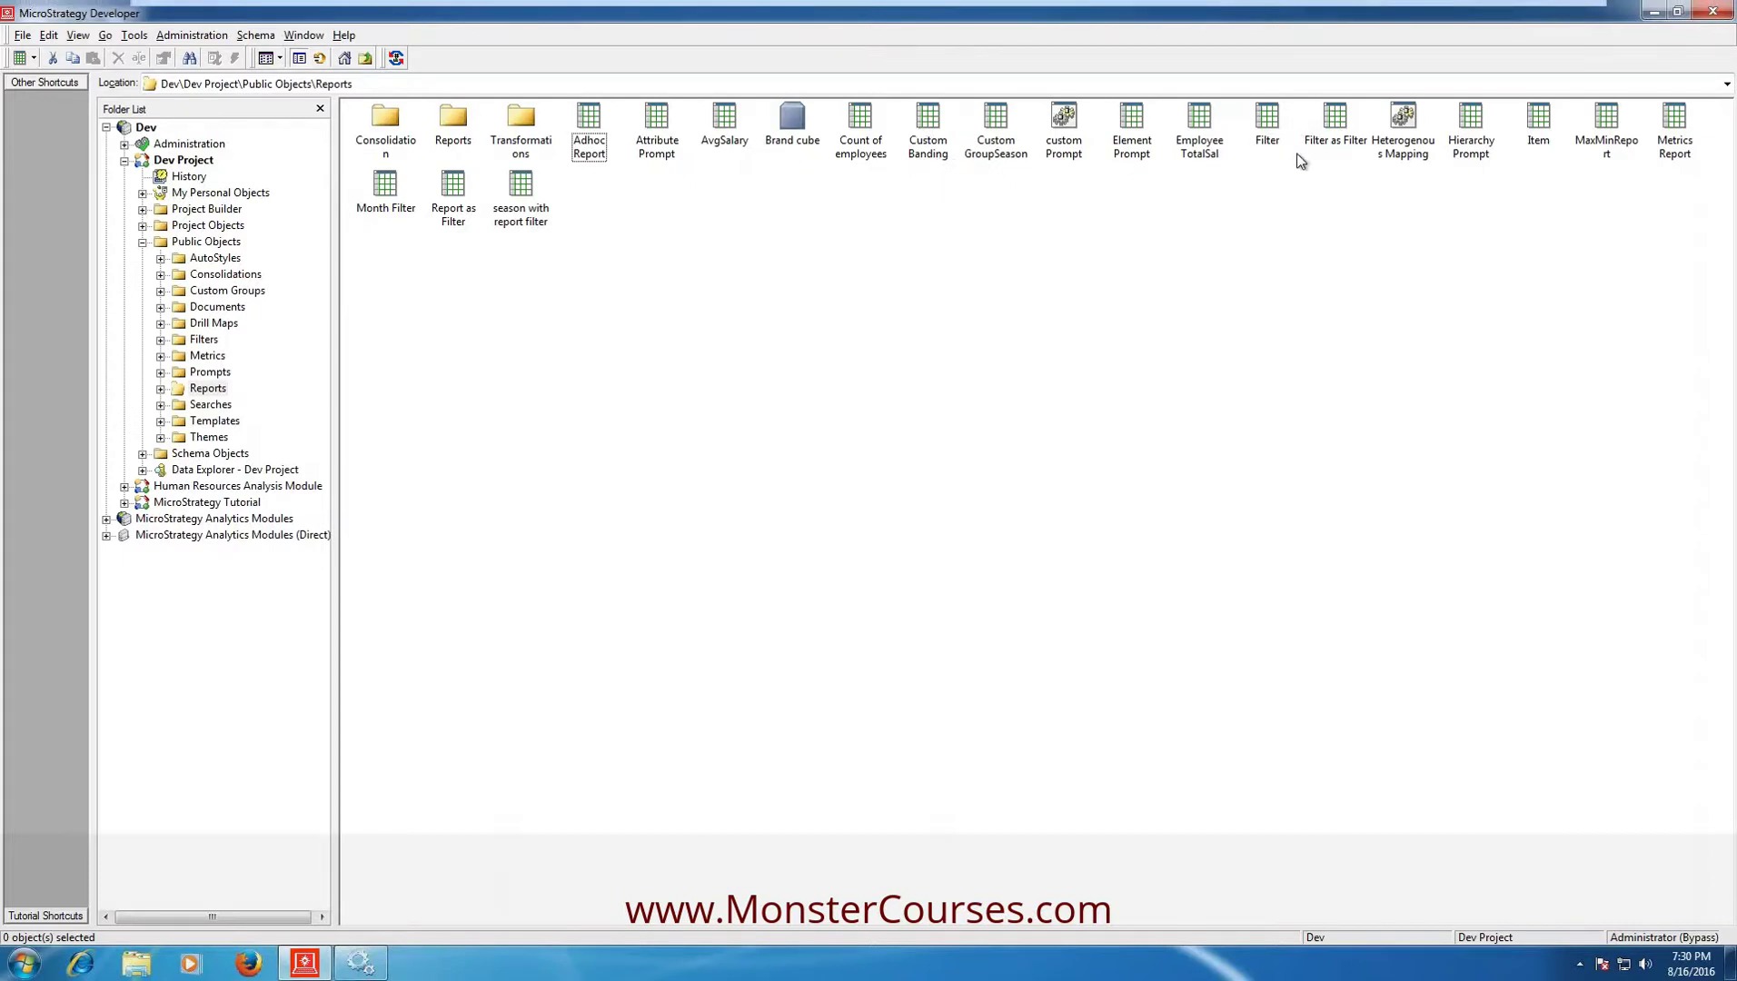
Step: Run the Item report and switch it to Design View
double_click(1542, 123)
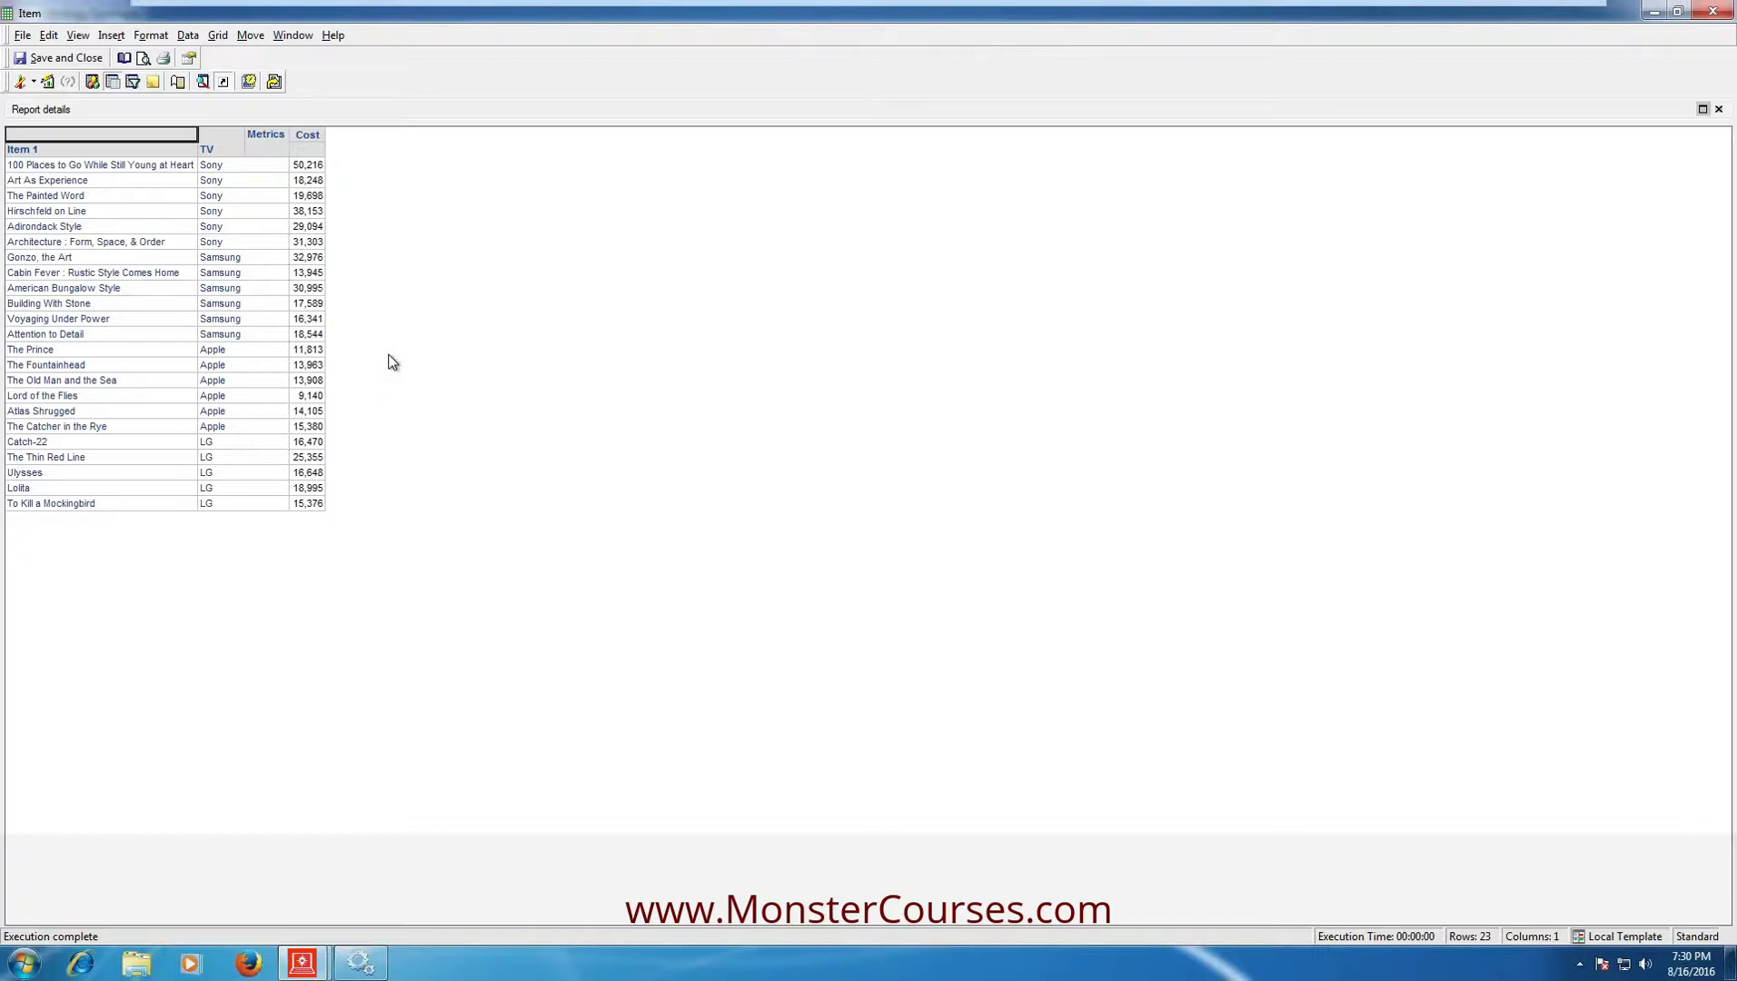
click(34, 83)
click(41, 102)
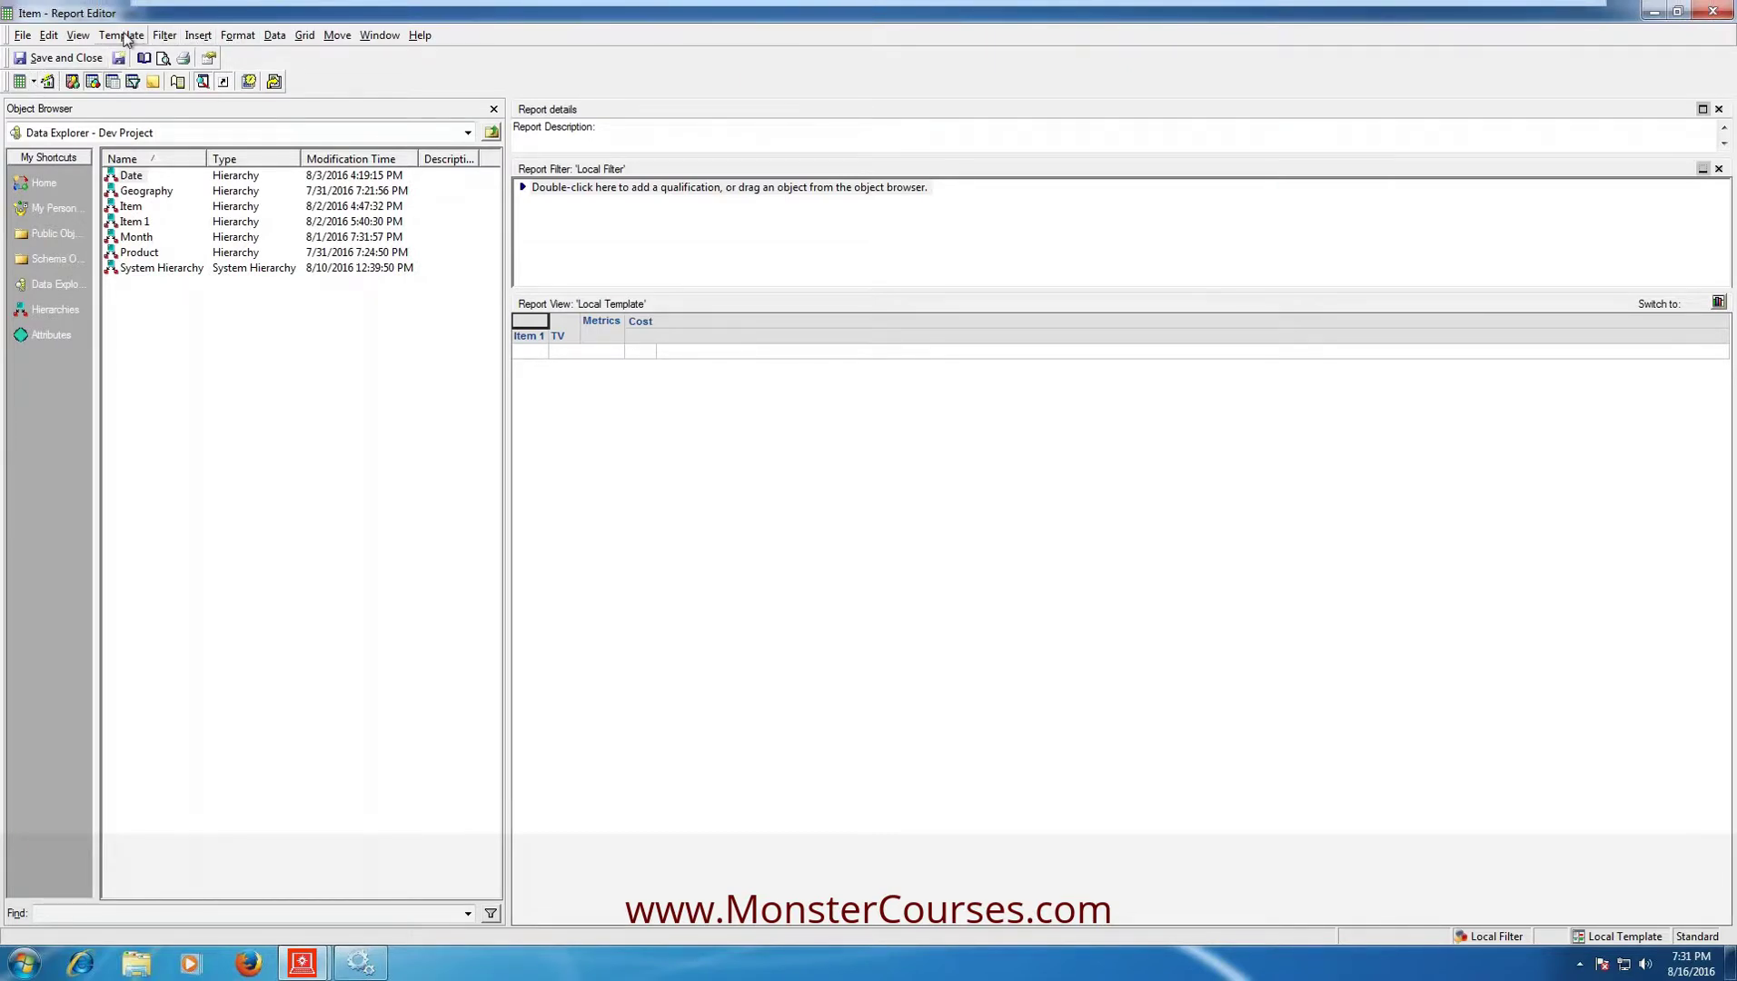
Step: Open Report Data Options from the Data menu of the Item report
click(276, 36)
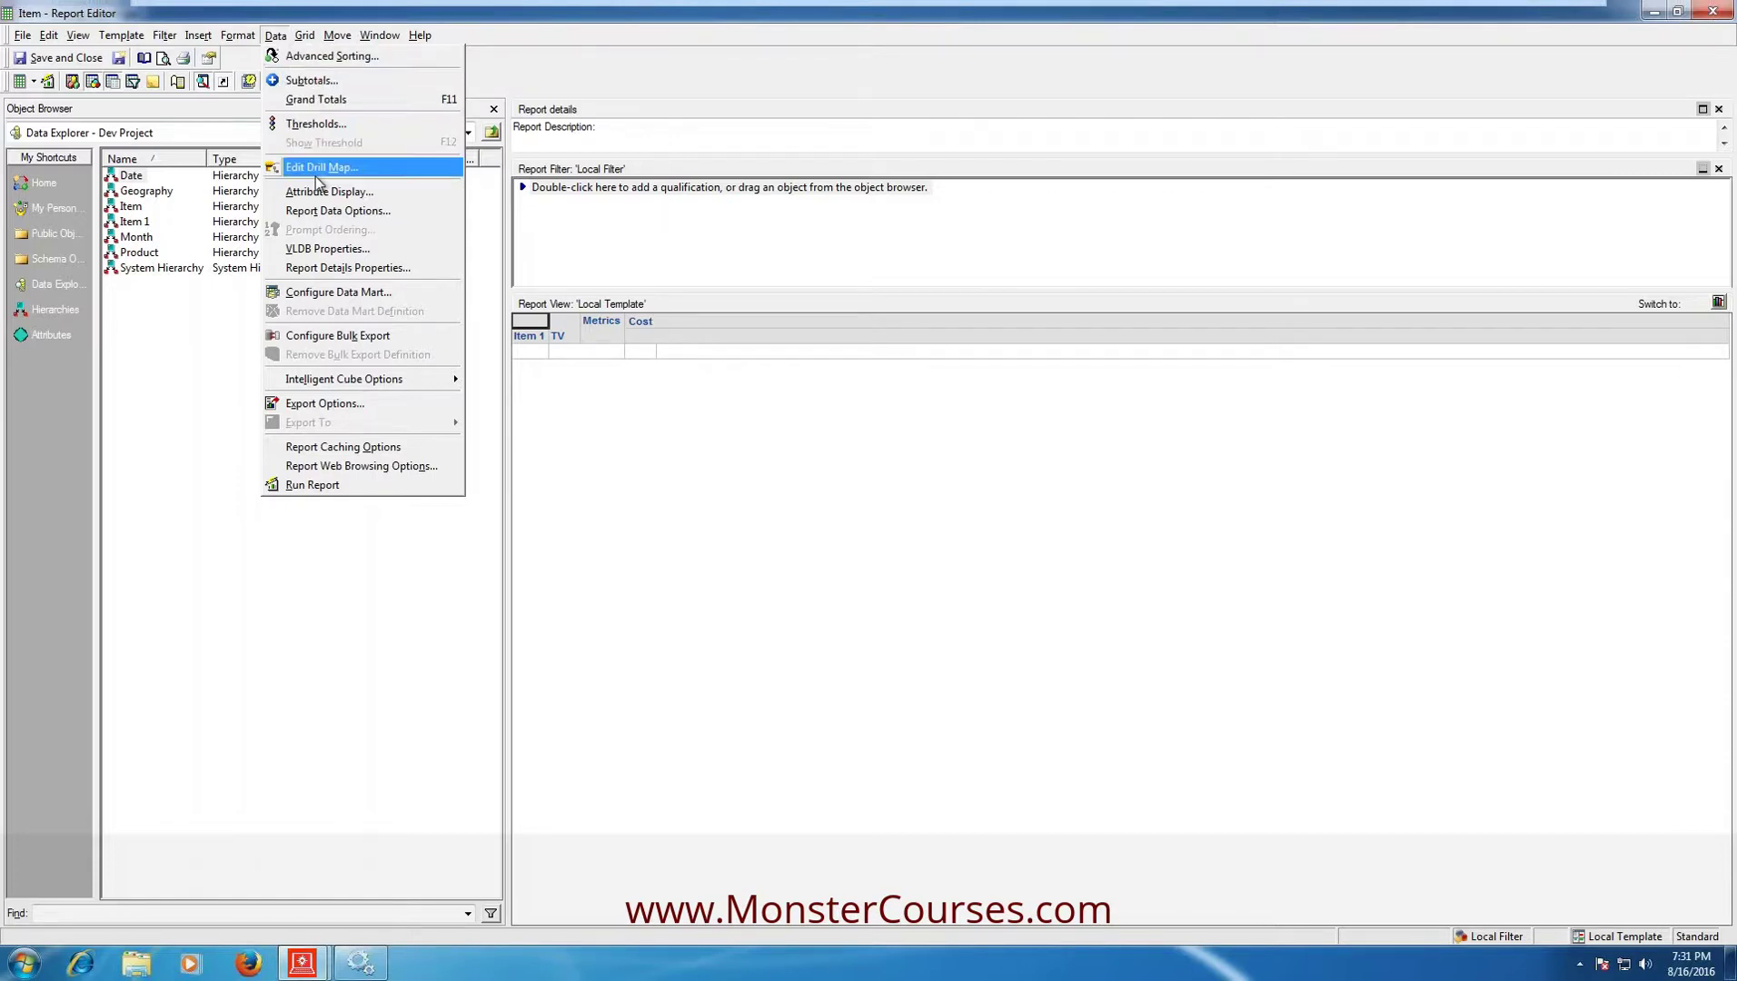
click(336, 211)
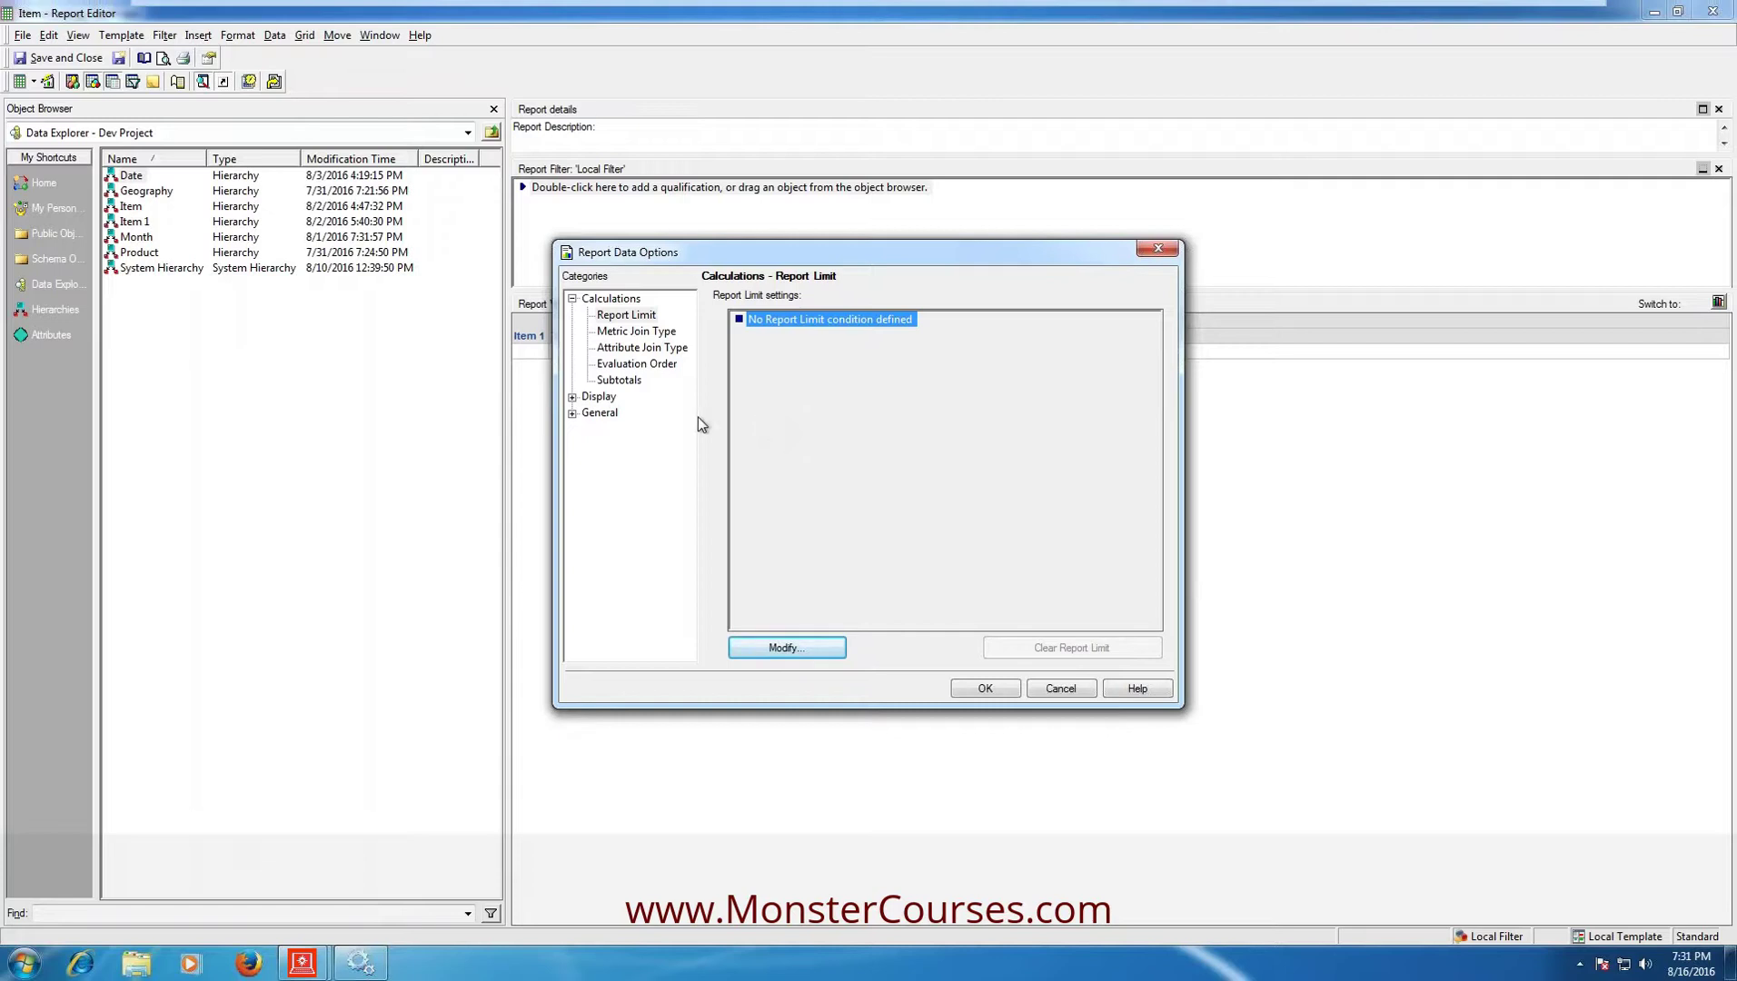
Step: Select Calculations > Report Limit and open the Report Limit Editor with Modify
click(640, 317)
click(795, 650)
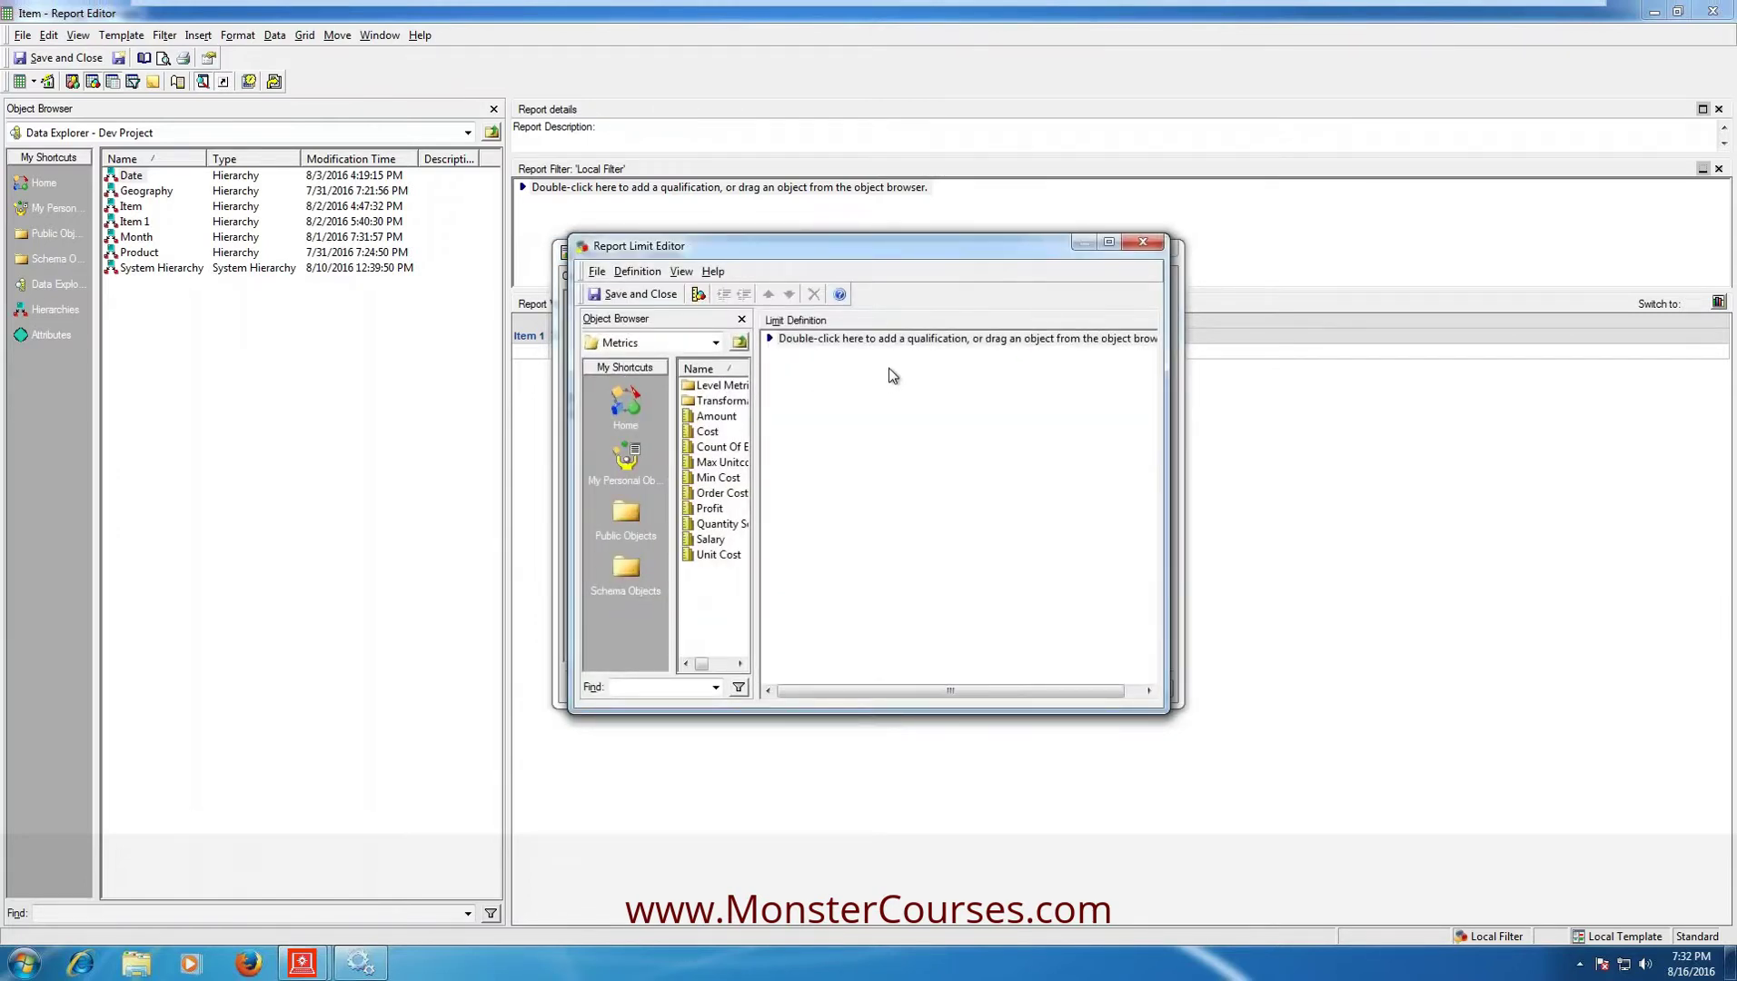
Step: Maximize the Report Limit Editor, widen its metric list, then start and cancel a metric qualification
click(1109, 242)
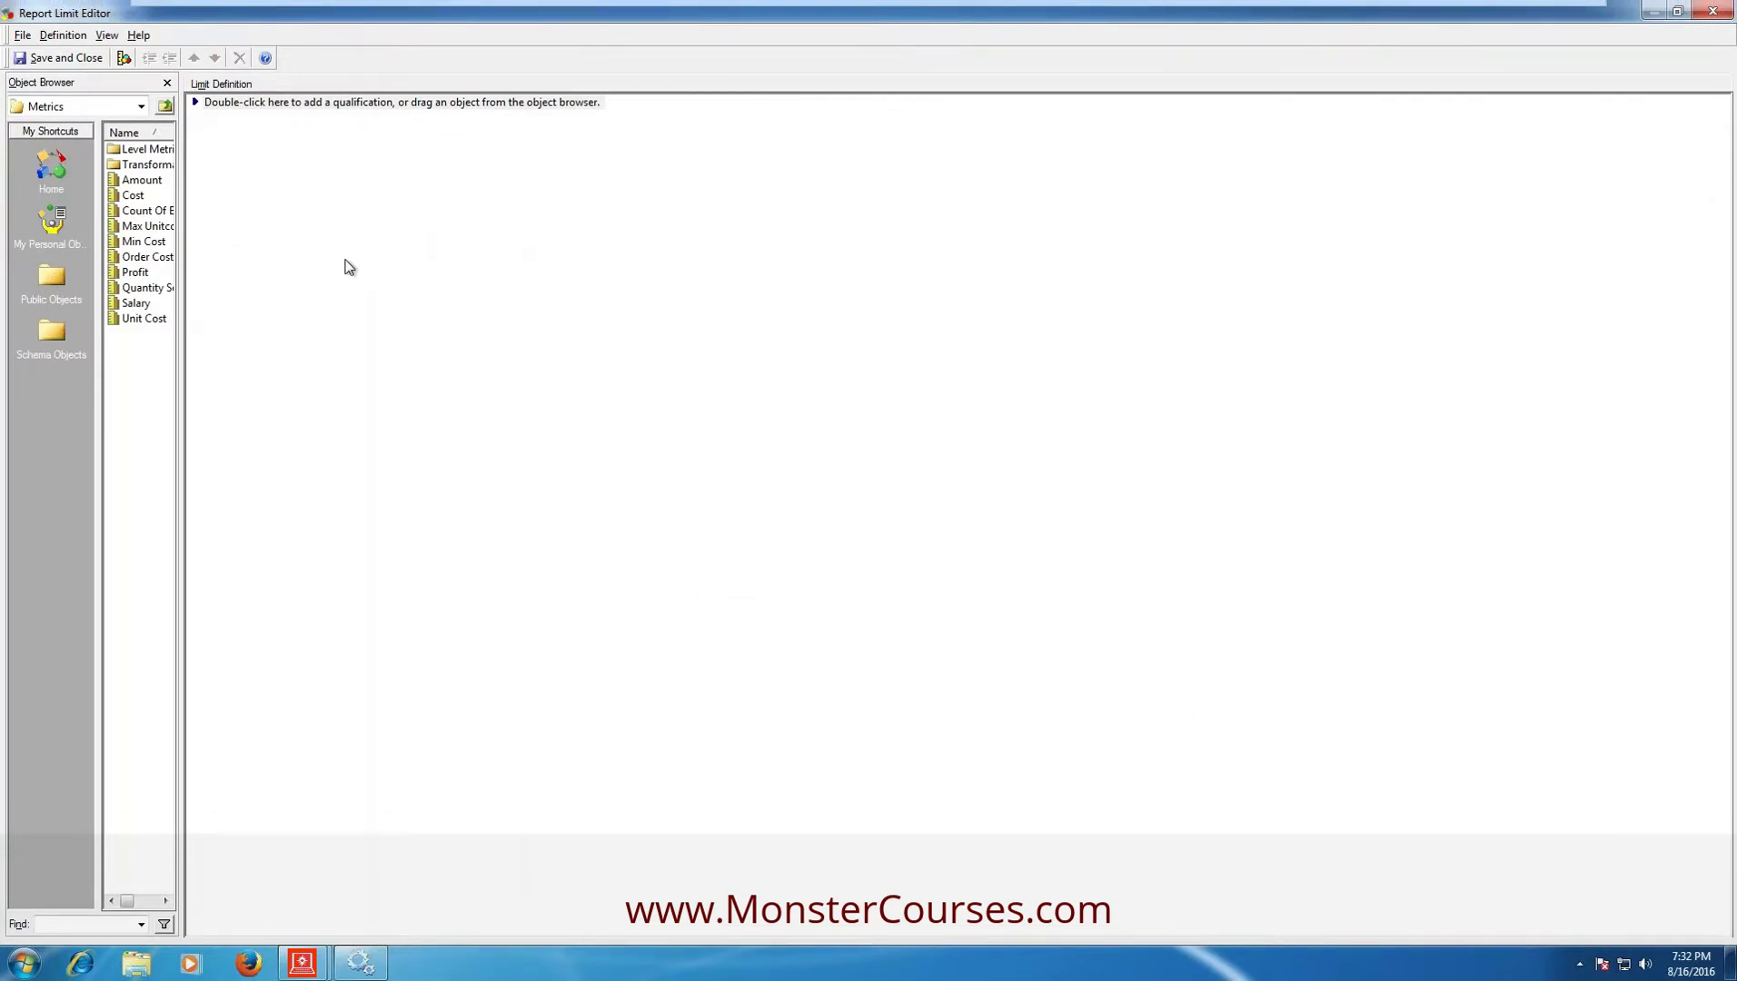
drag(185, 195, 299, 197)
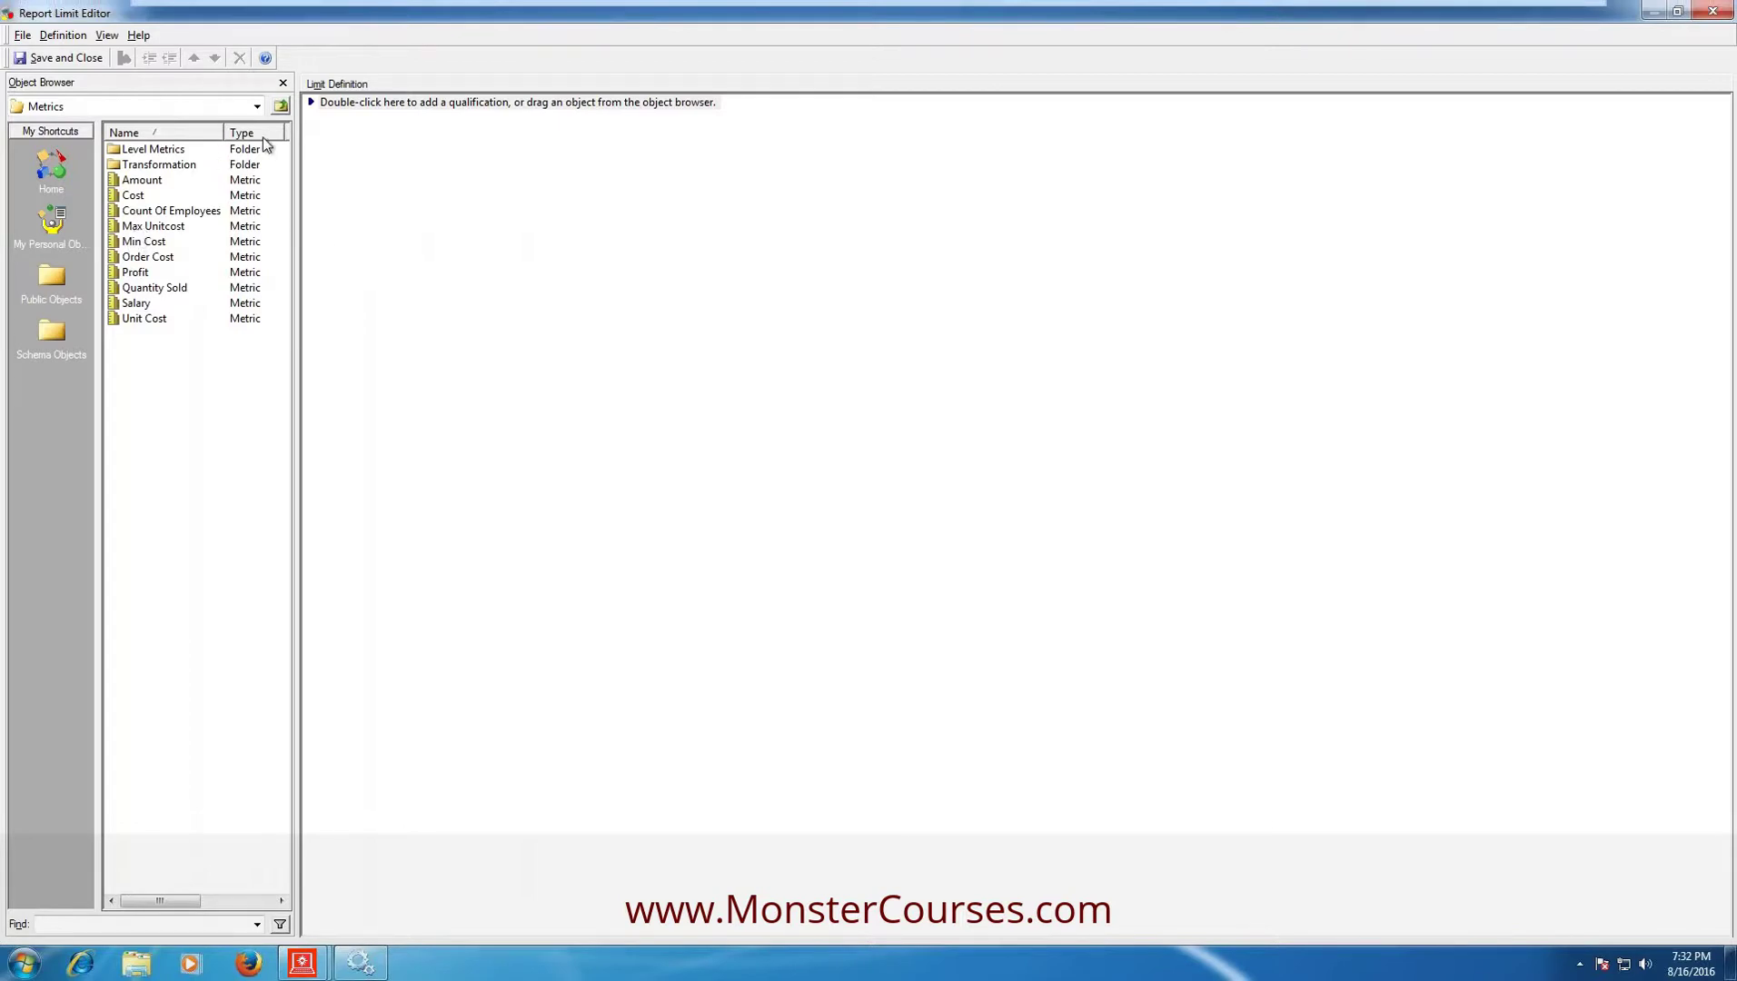
click(346, 104)
double_click(345, 103)
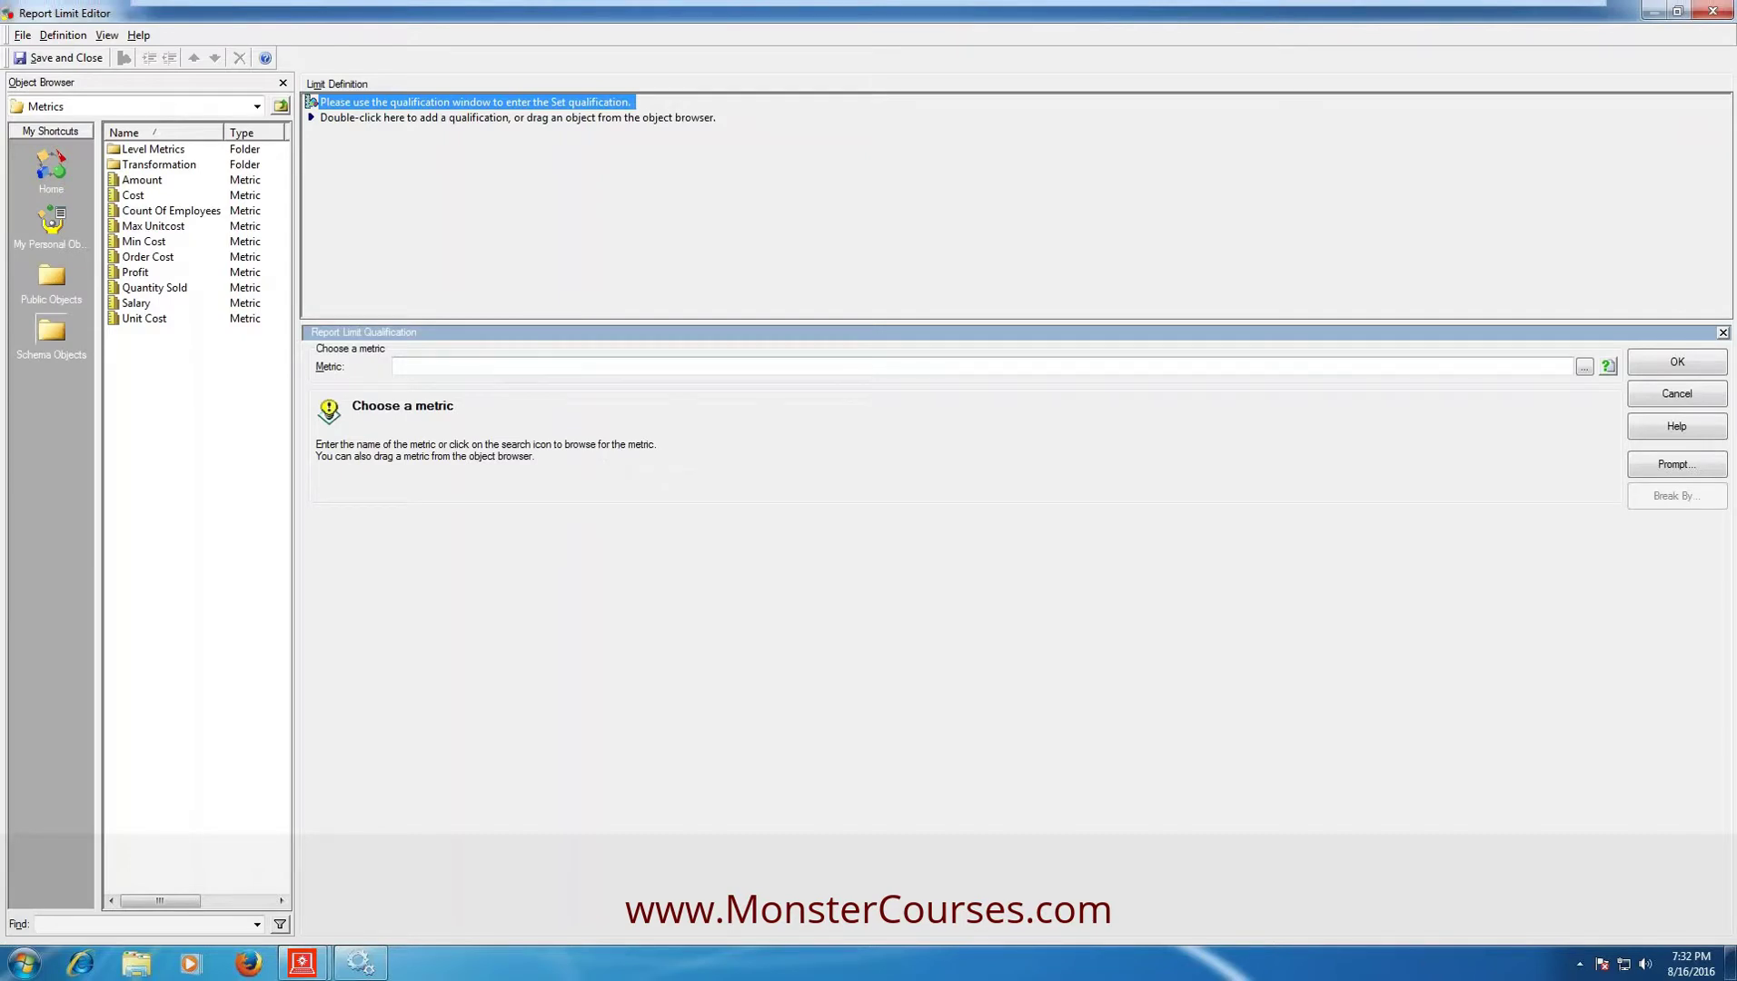
click(1584, 366)
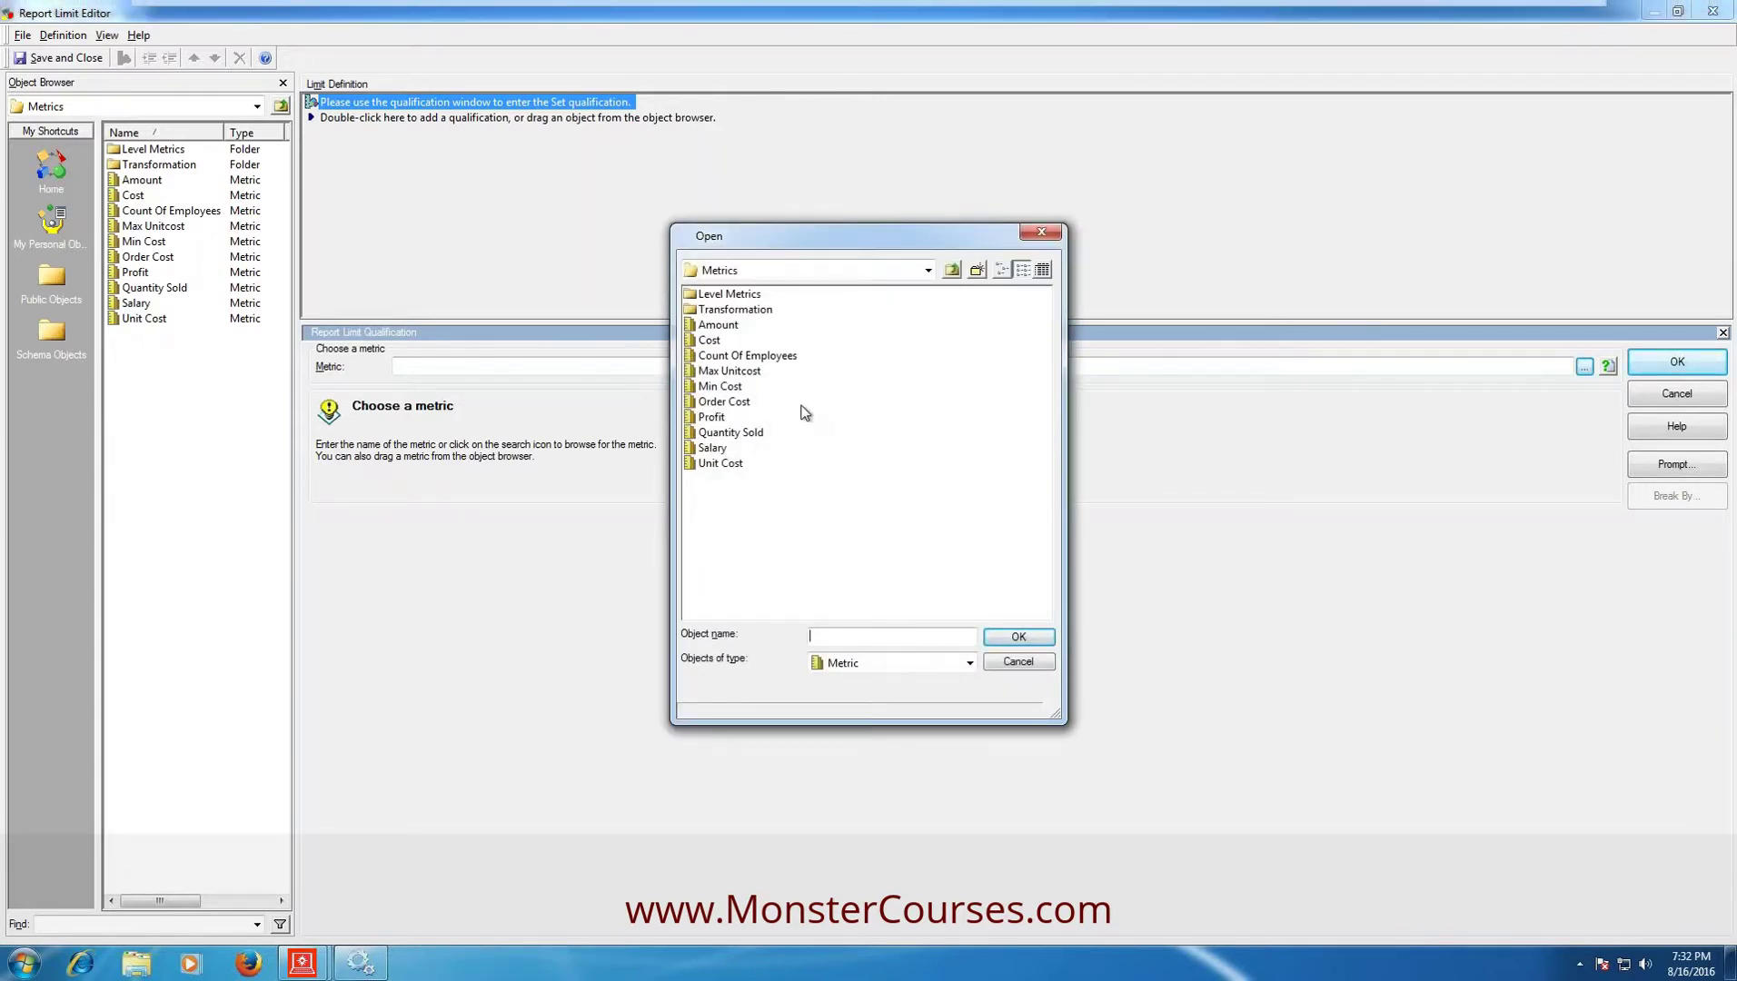
click(1019, 663)
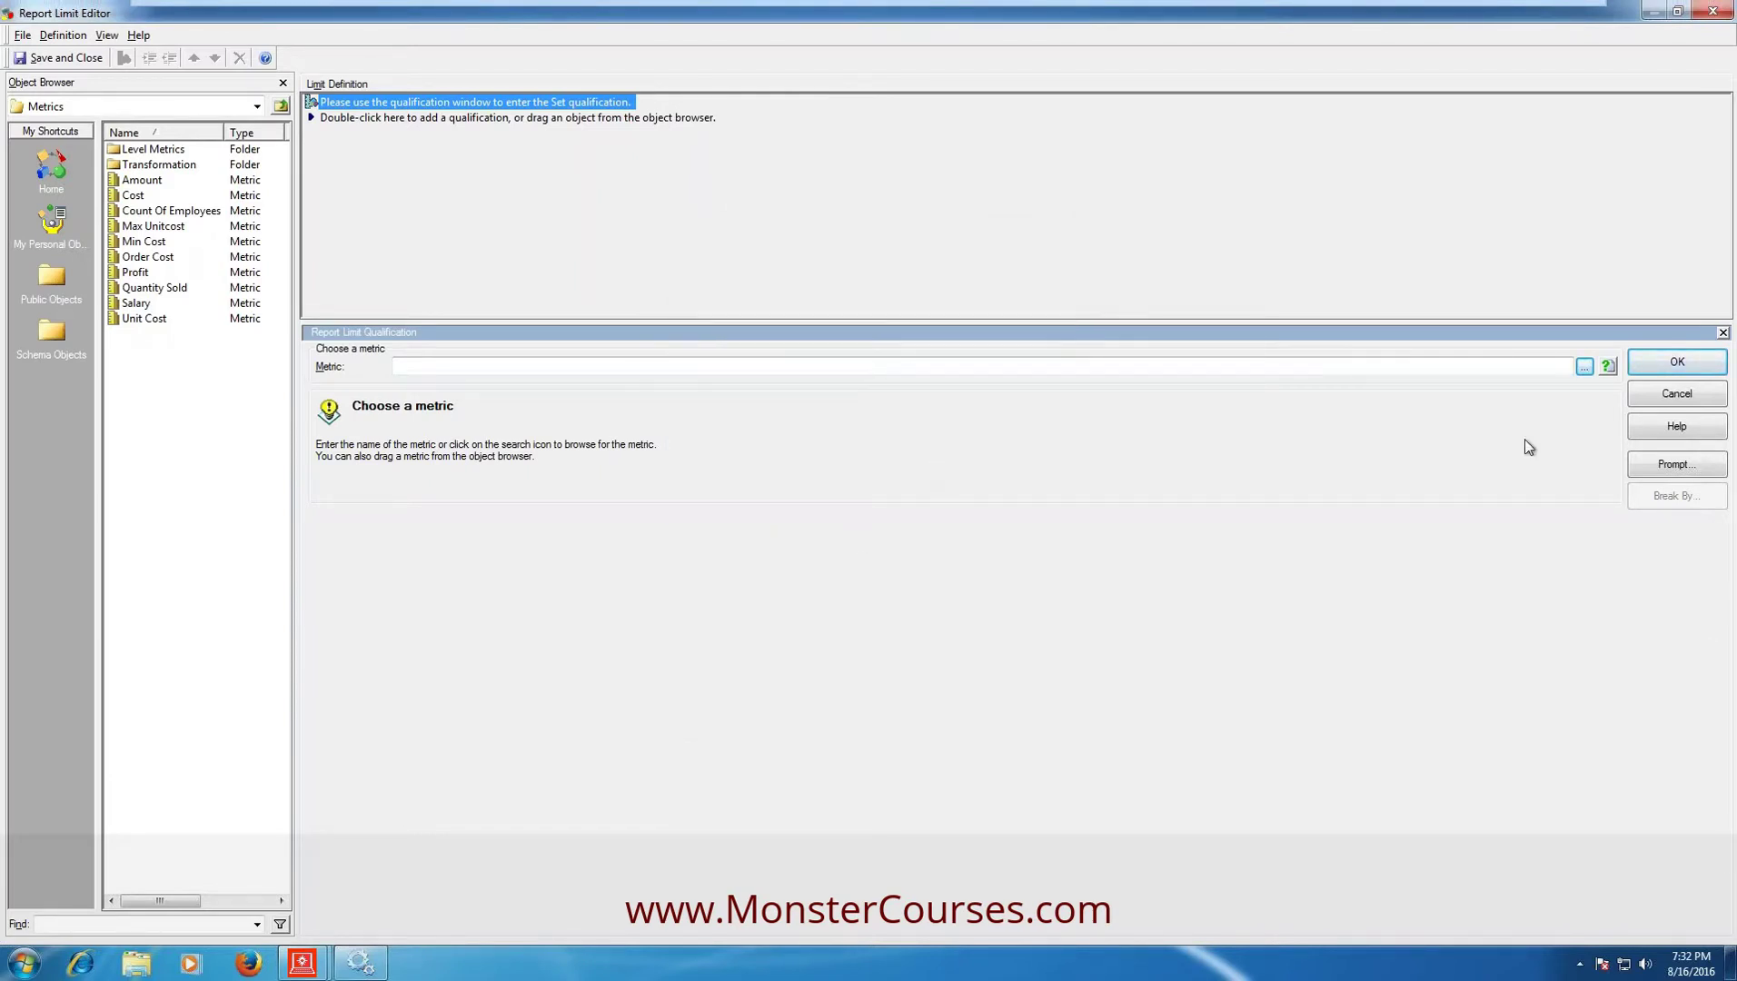
click(1680, 400)
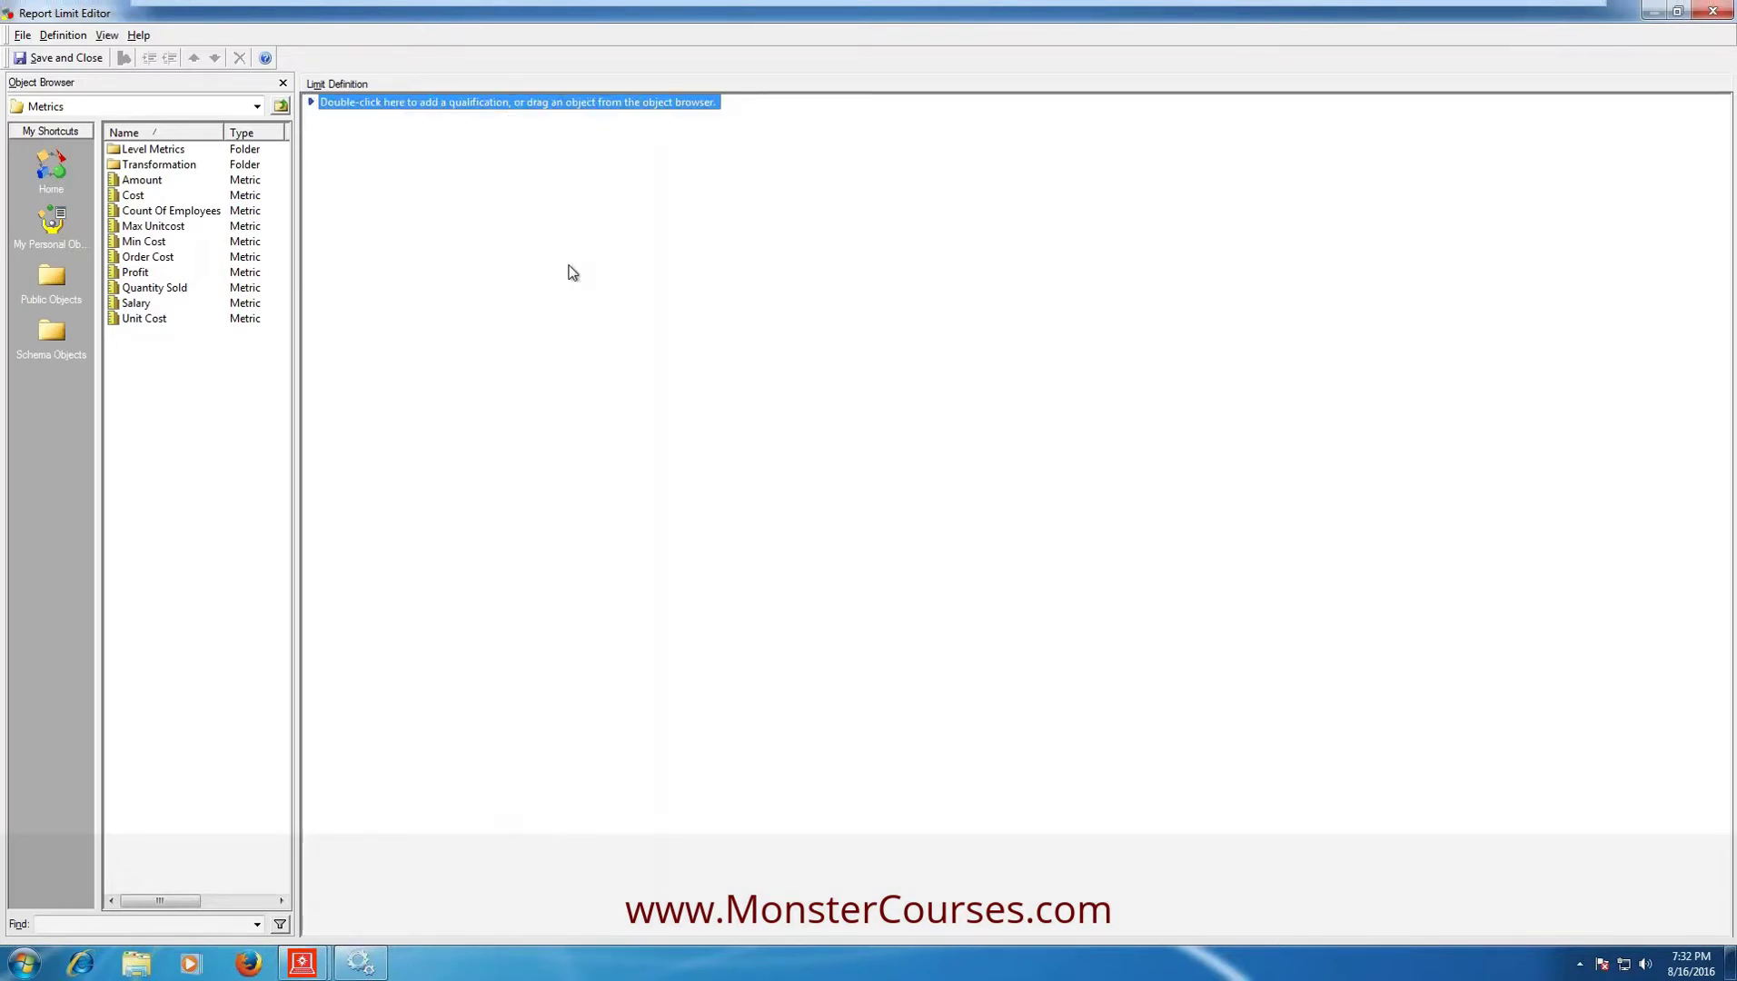
Step: Close the Report Limit Editor without saving and view the Metric Join Type settings
click(1716, 11)
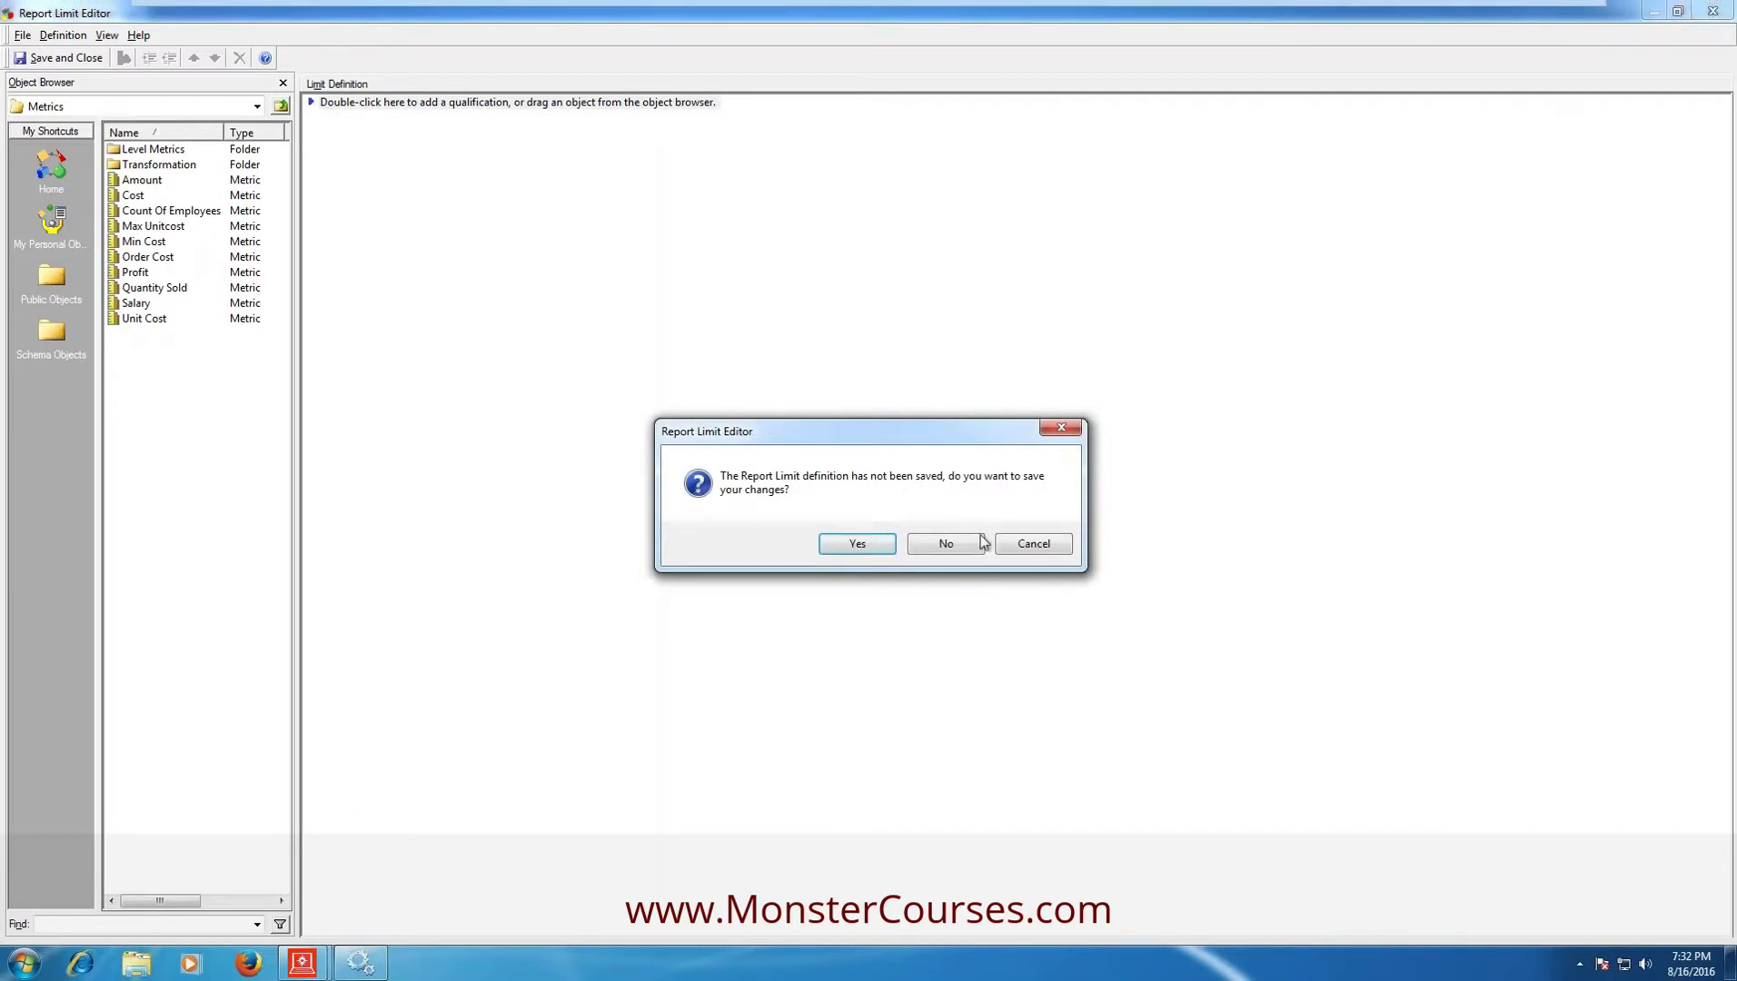
click(953, 545)
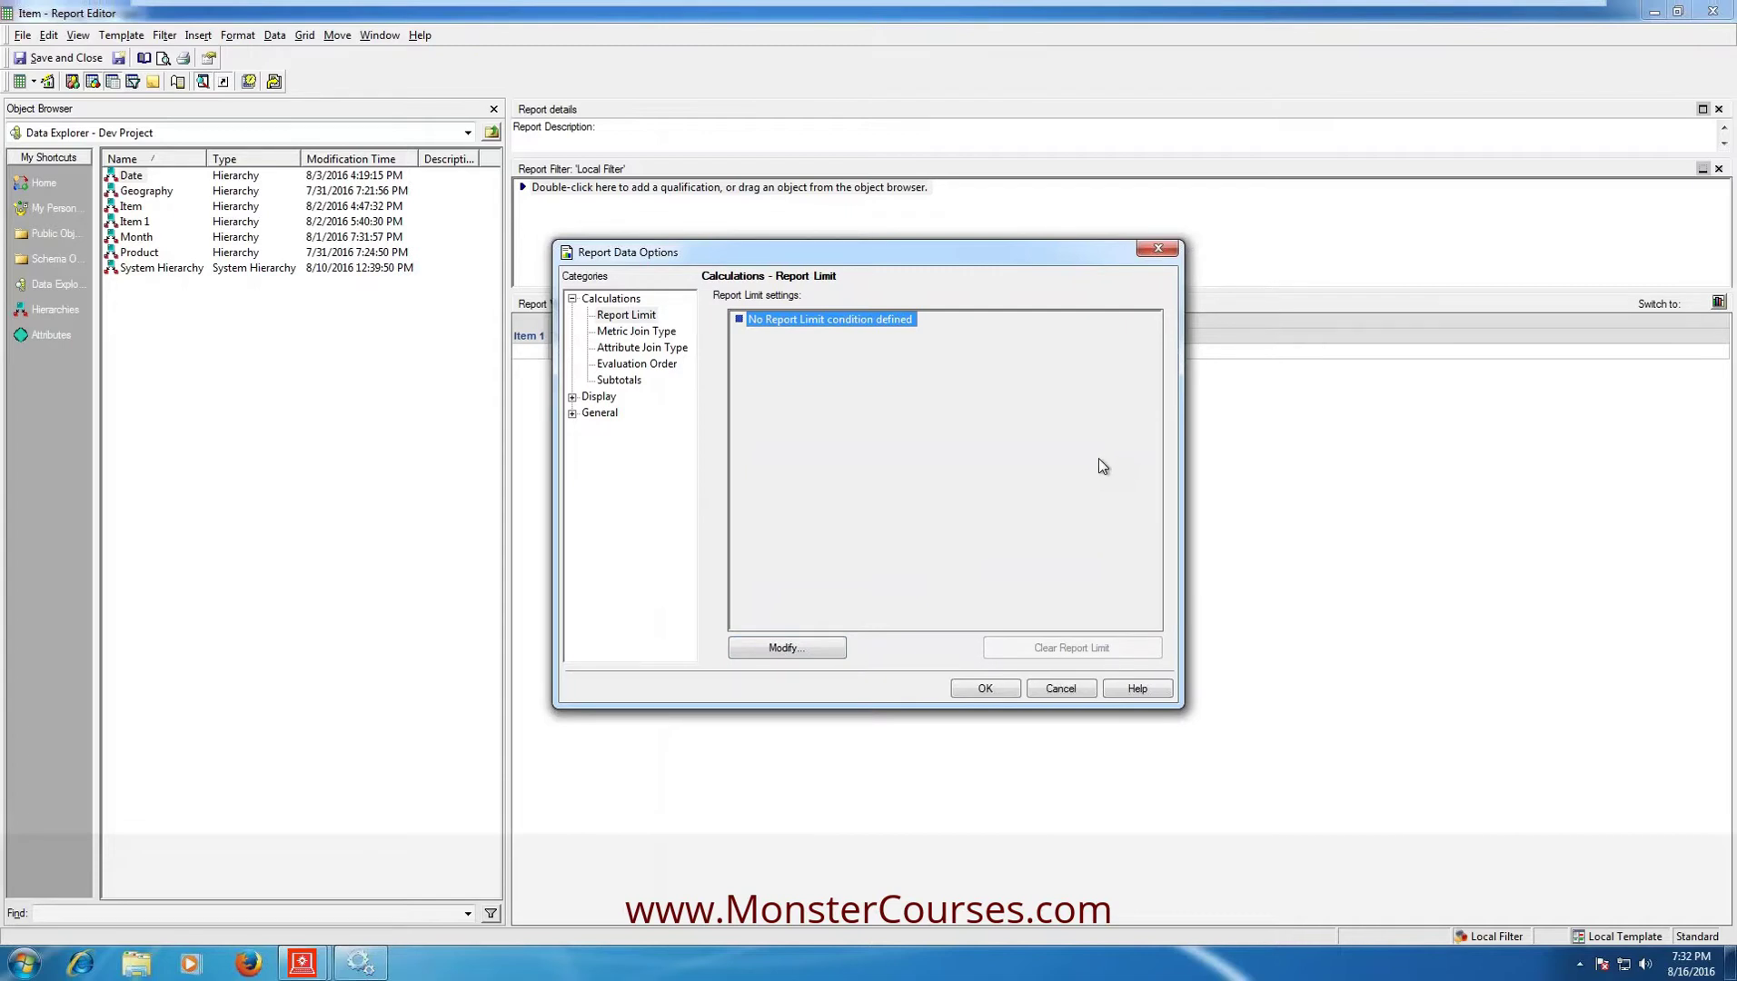
click(643, 332)
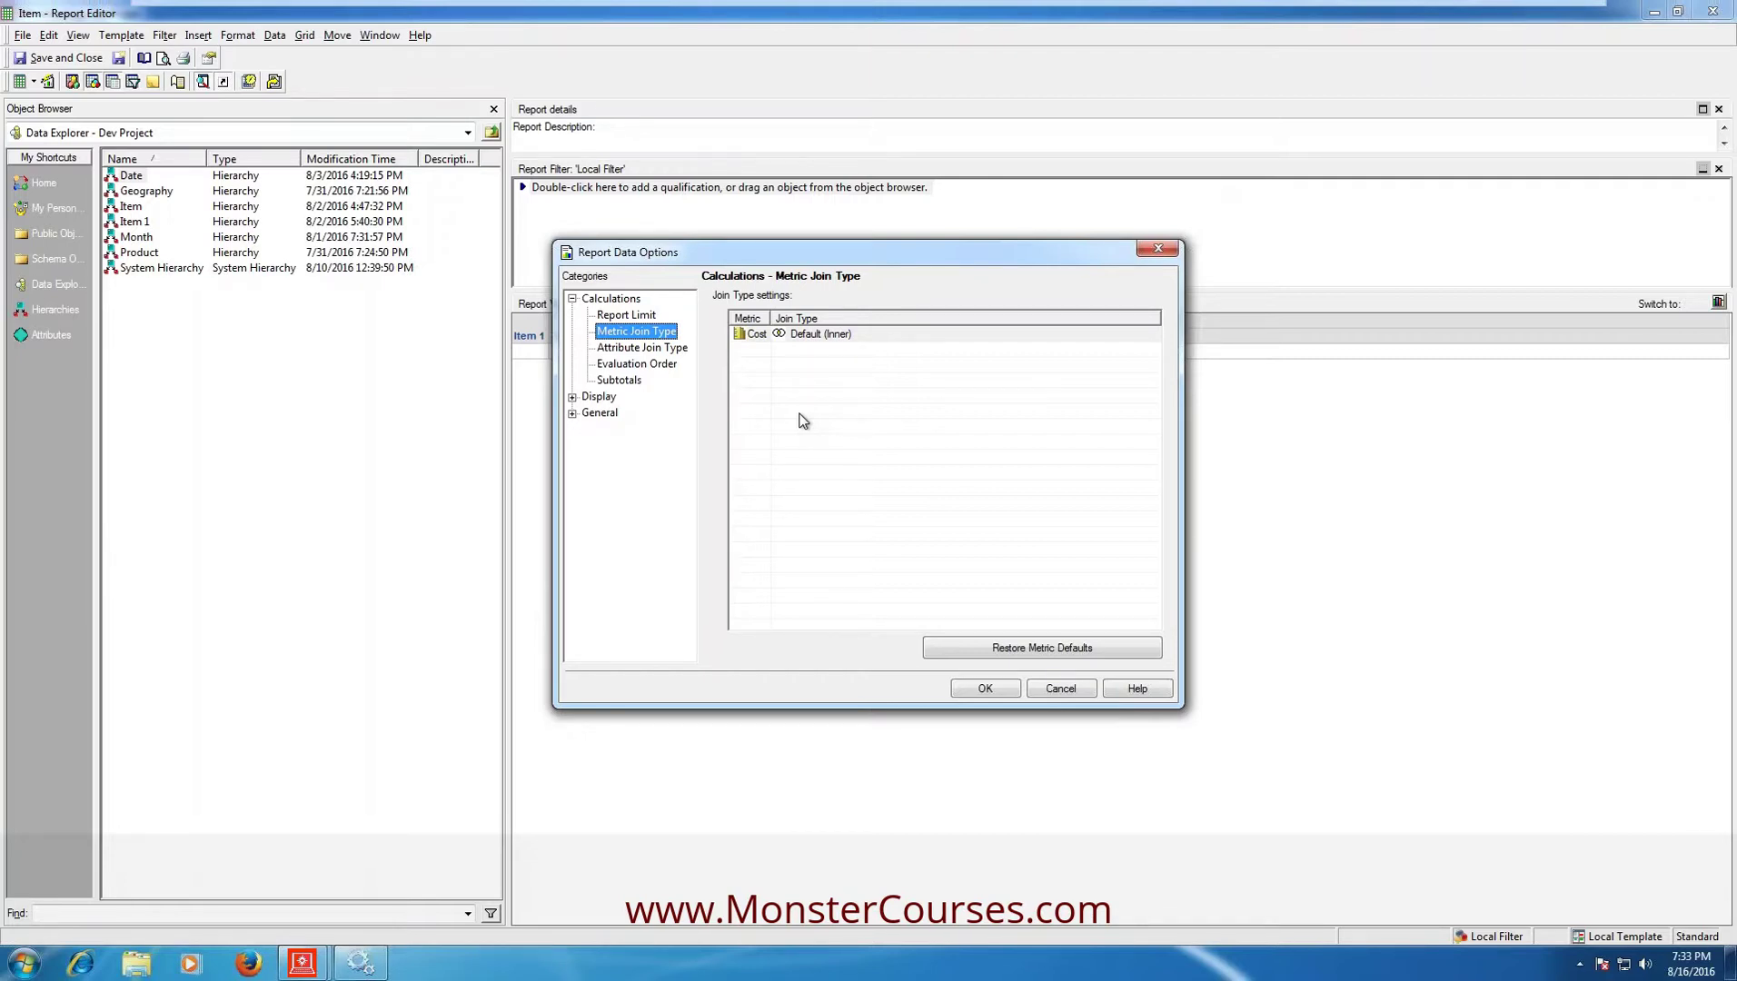
Step: Check Item 1's Attribute Join Type, then show the Evaluation Order settings
click(634, 349)
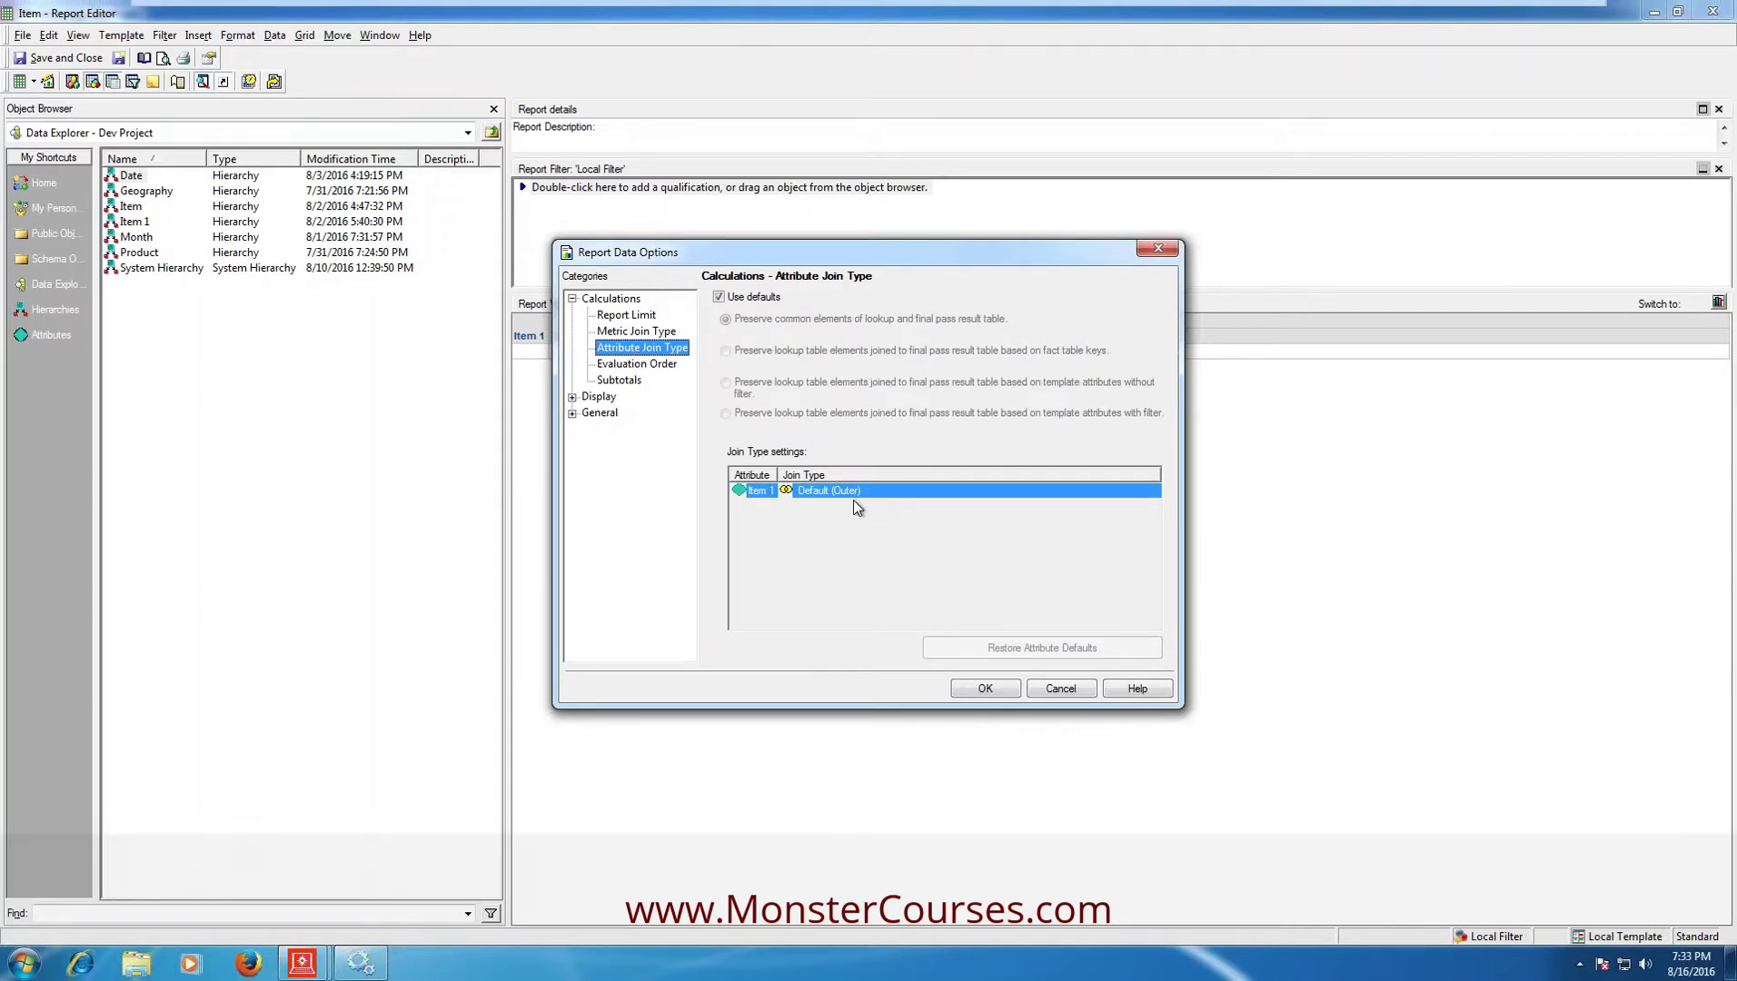
click(671, 365)
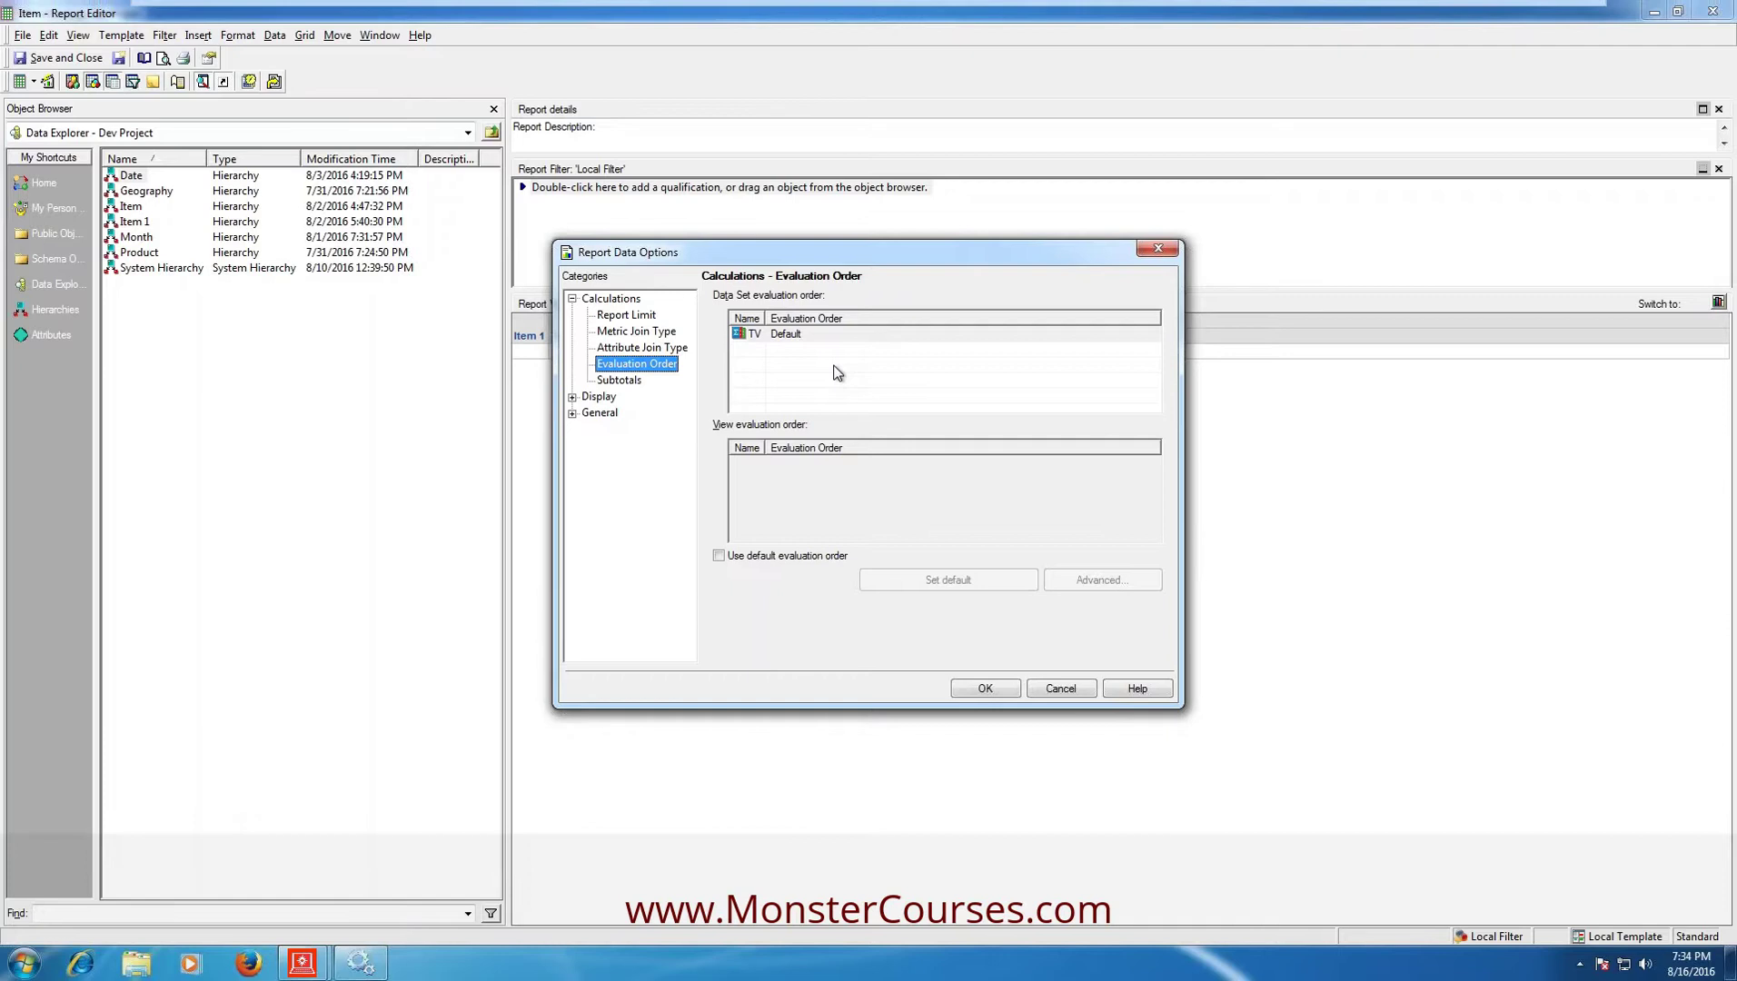
Step: Leave TV's evaluation order at Default and go to the Display > Alias settings
click(798, 338)
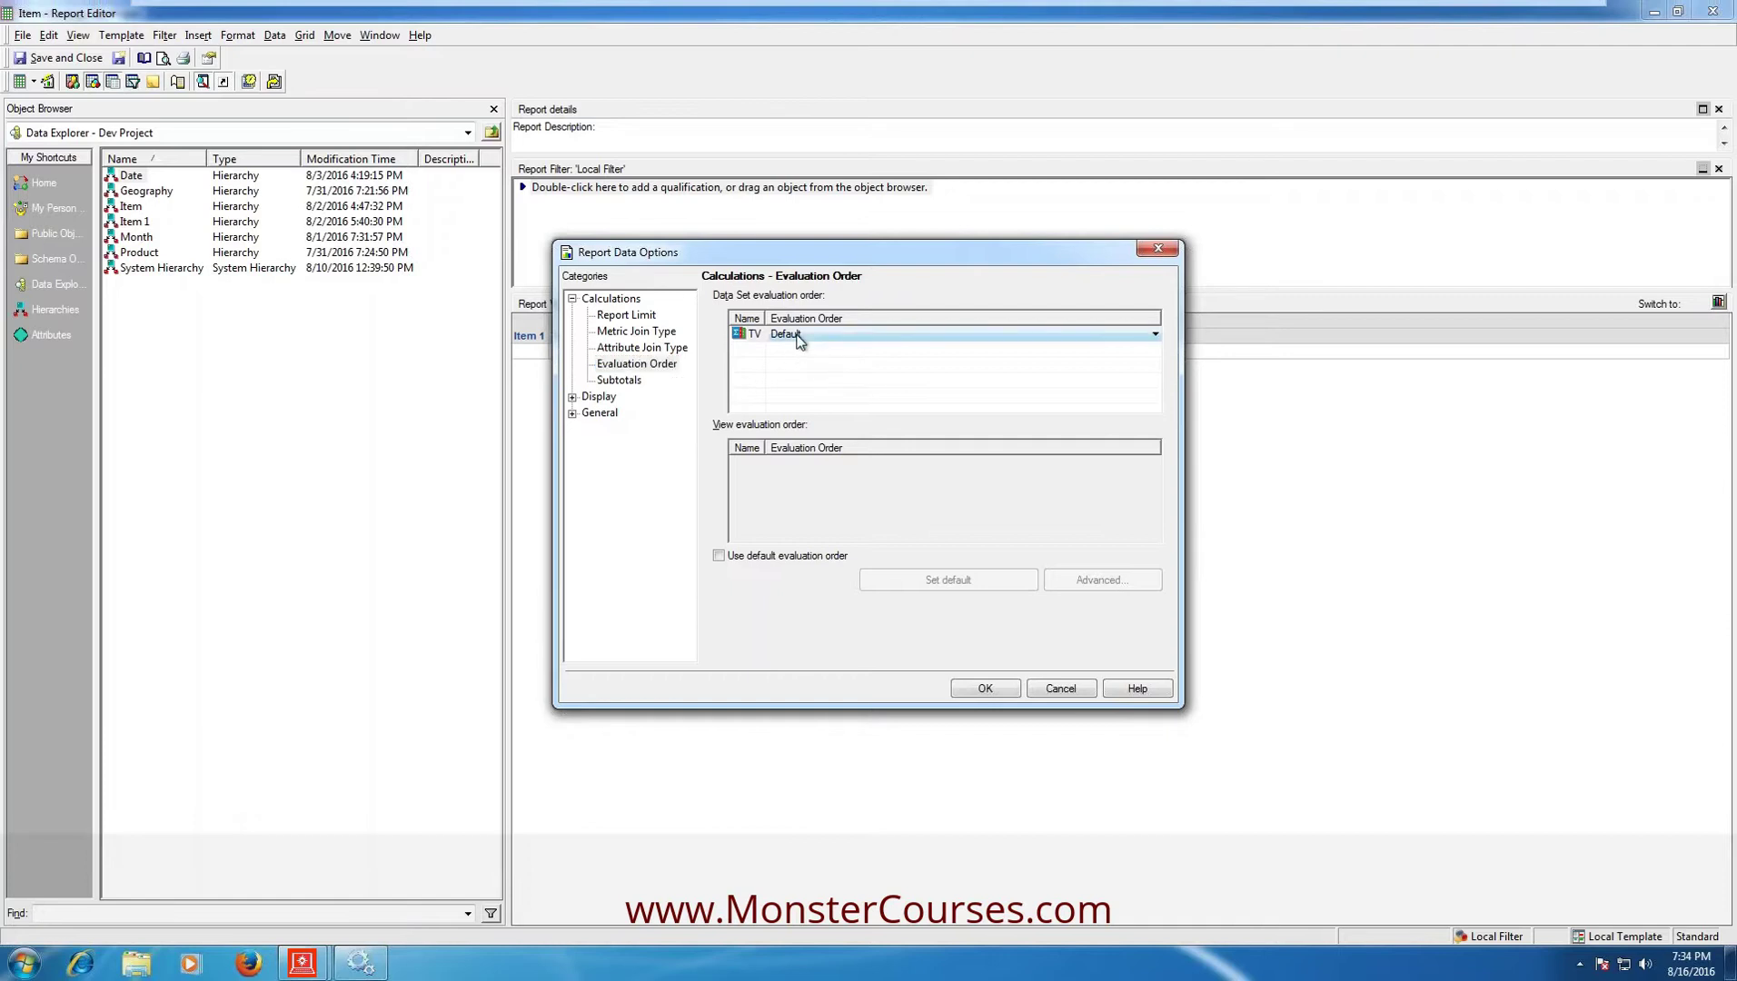
click(1154, 334)
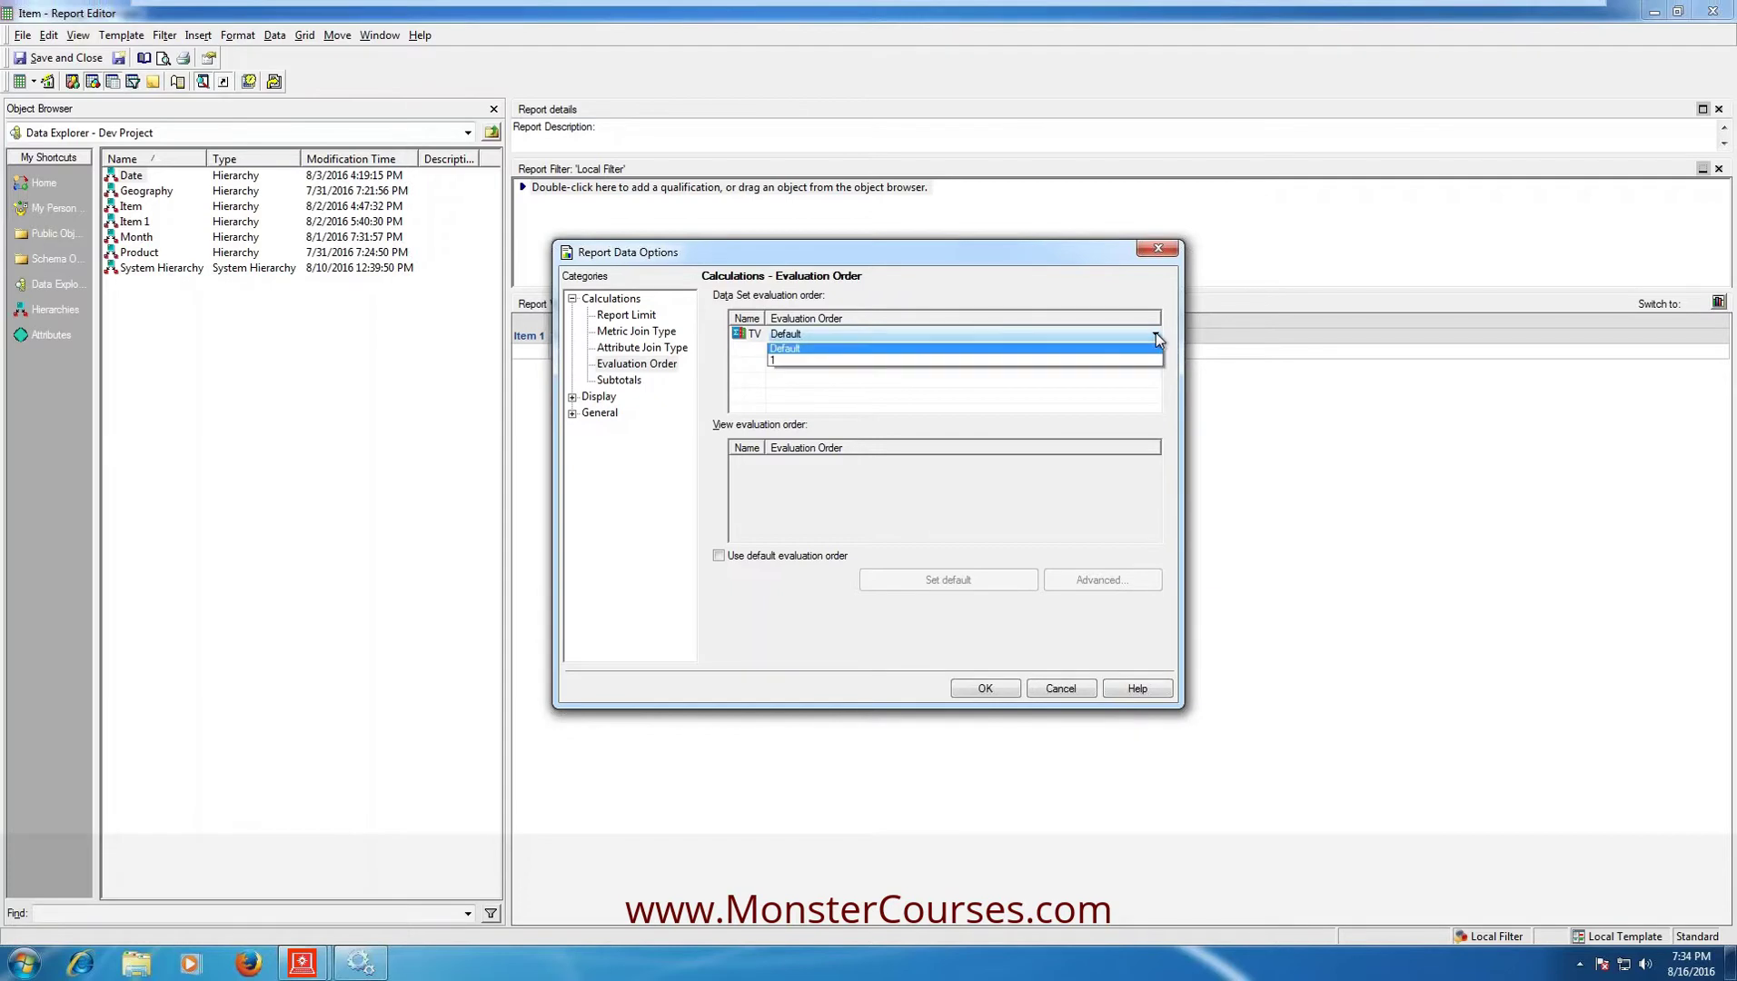
click(808, 392)
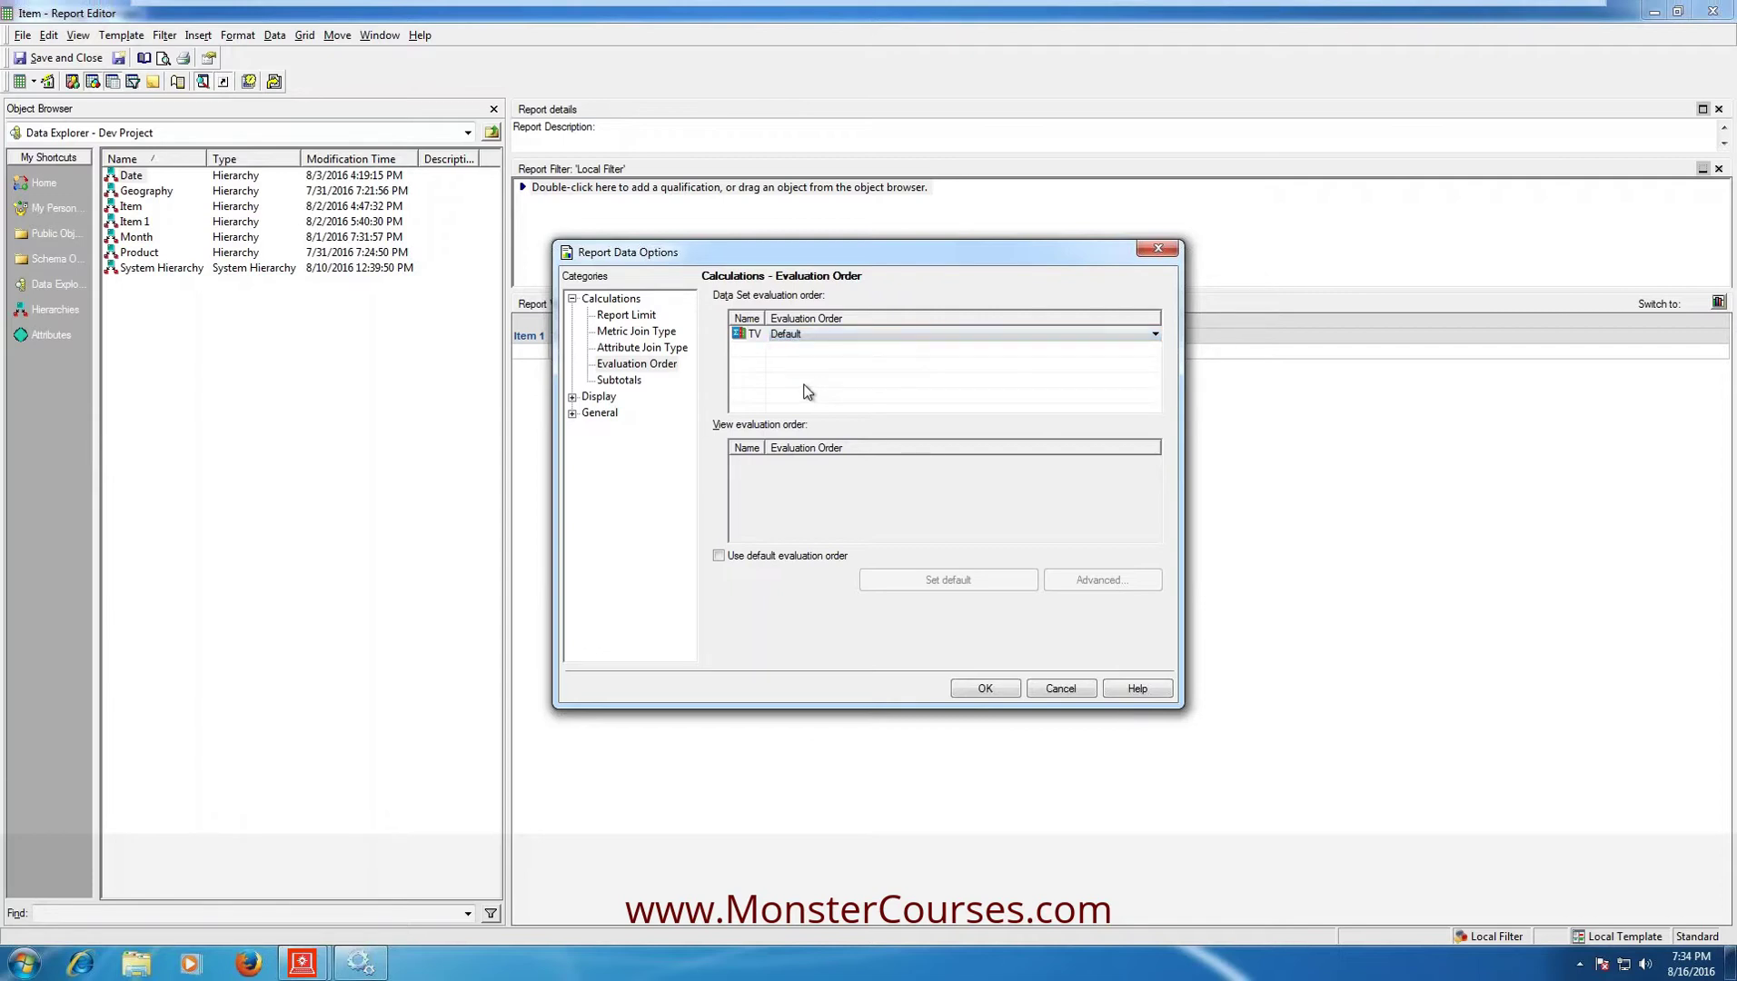
click(607, 399)
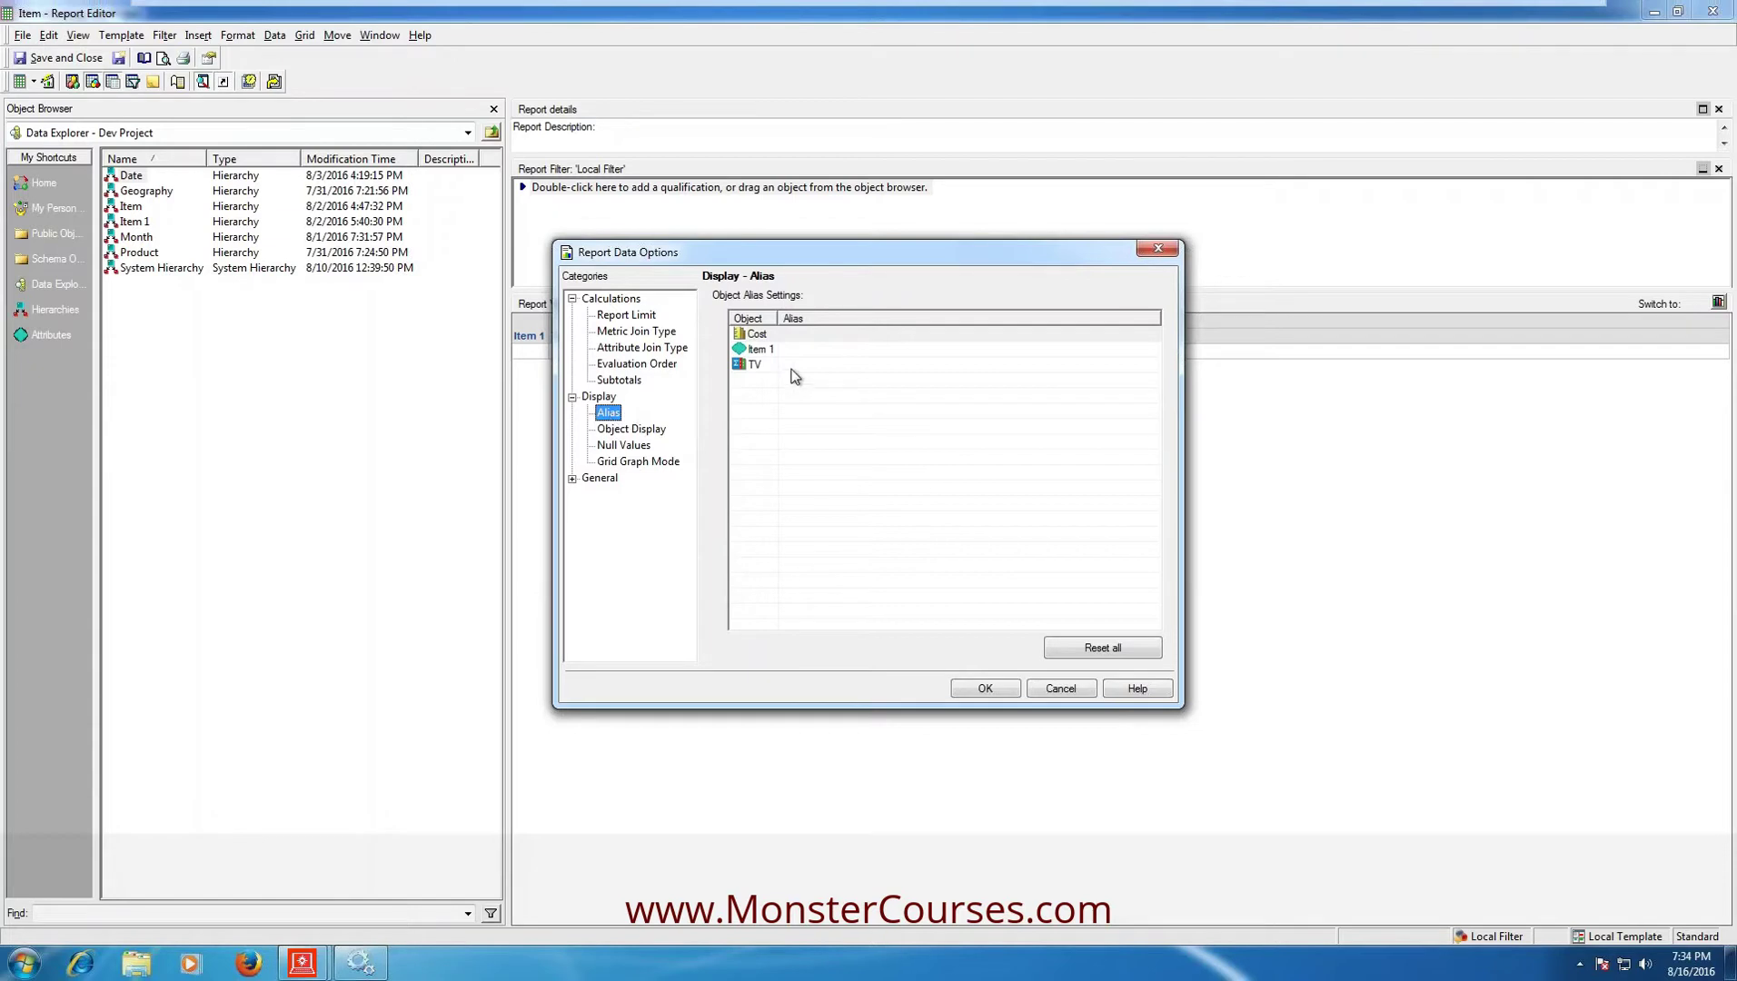
Step: Alias Item 1 as 'item' and TV as 'Television', then go to Null Values
click(765, 352)
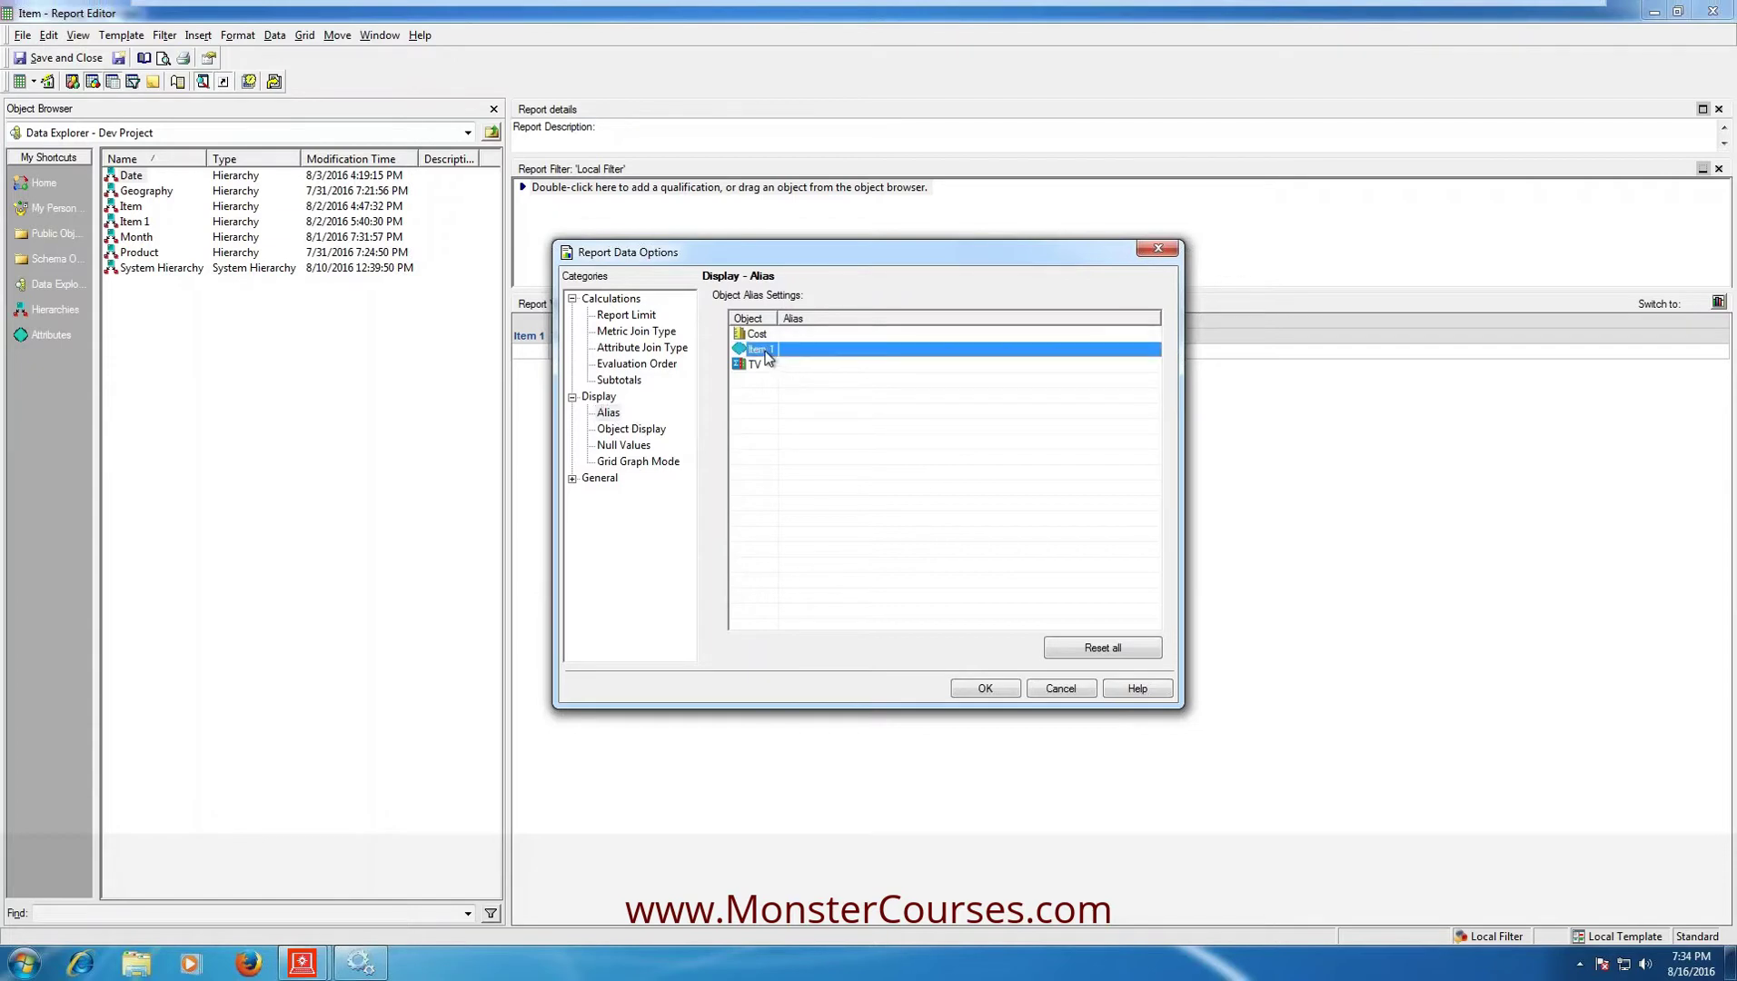
click(789, 356)
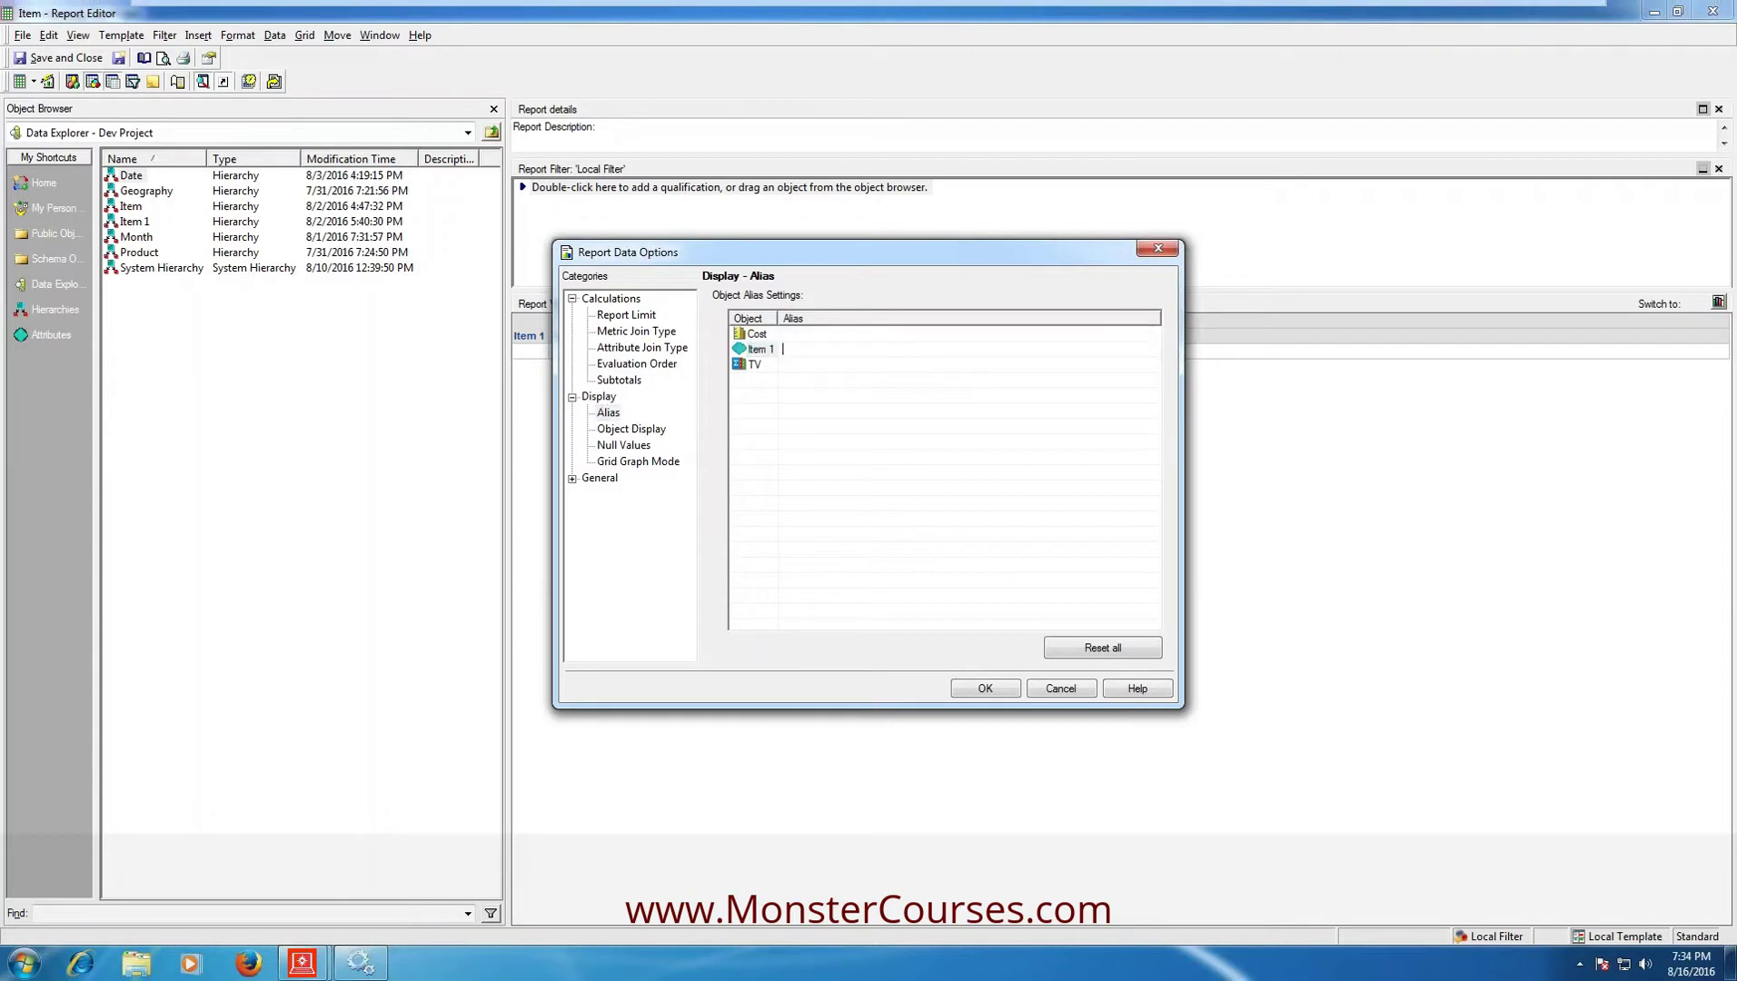
text(item)
click(799, 364)
text(Television)
click(621, 447)
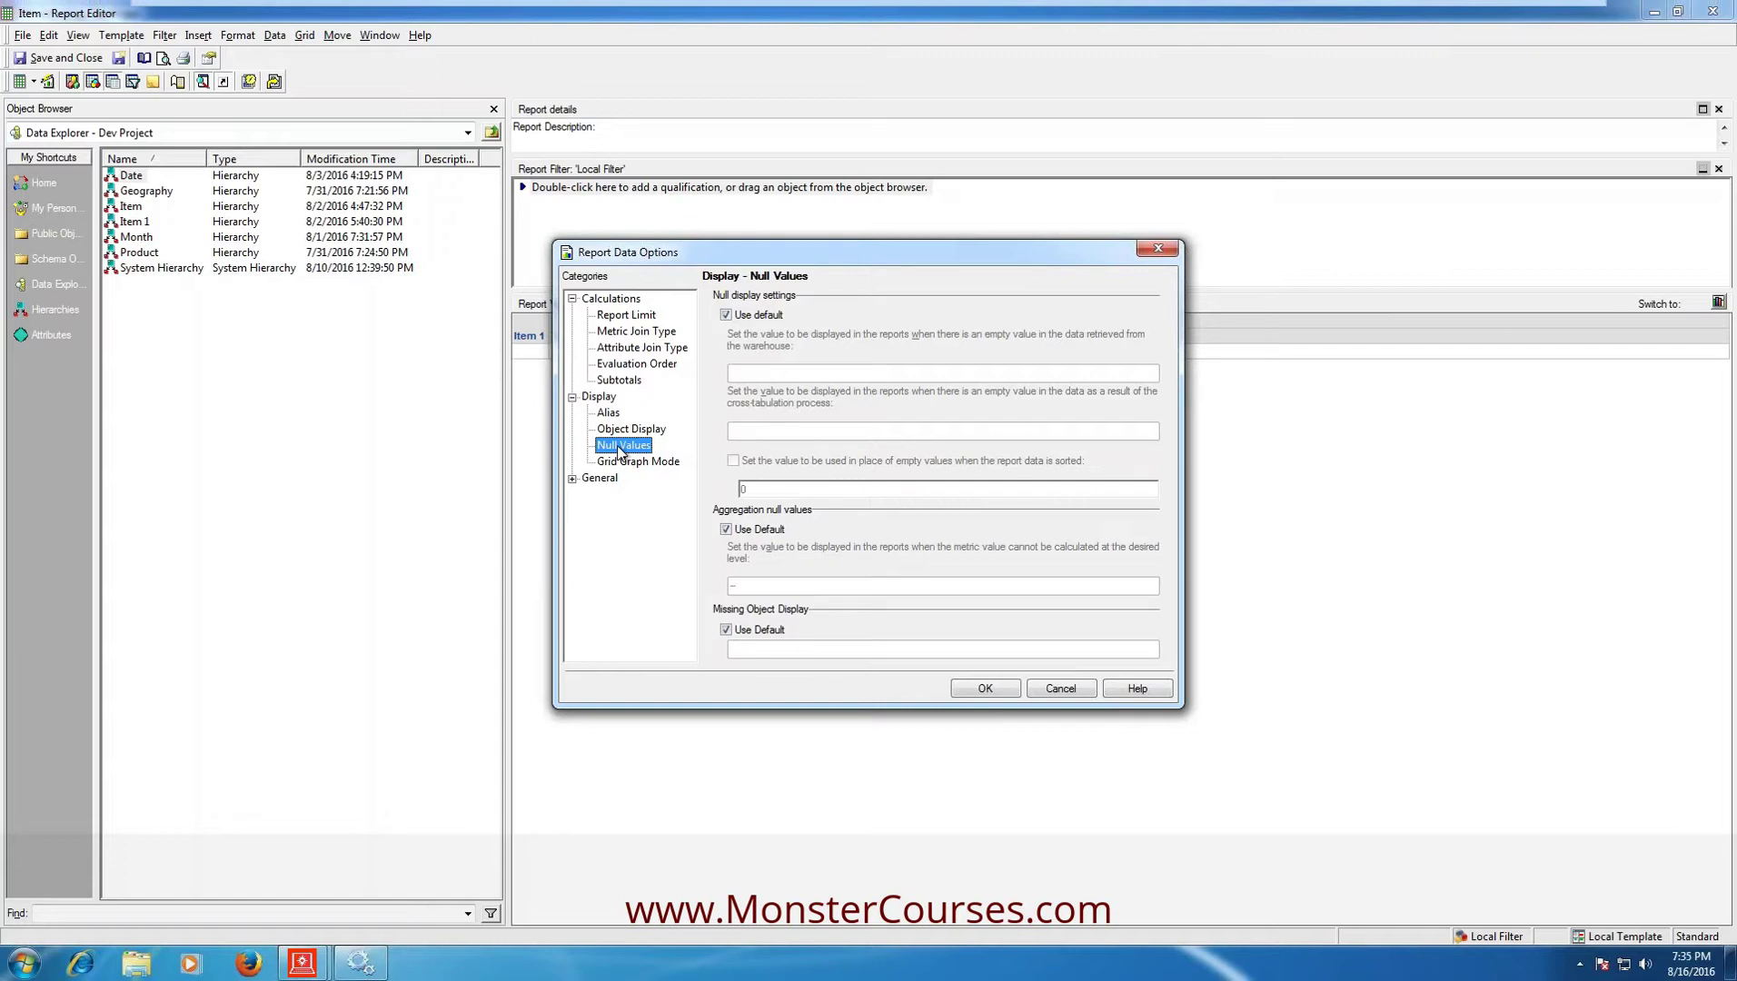
Step: Uncheck Use default for null display, aggregation null values and missing object display
click(725, 315)
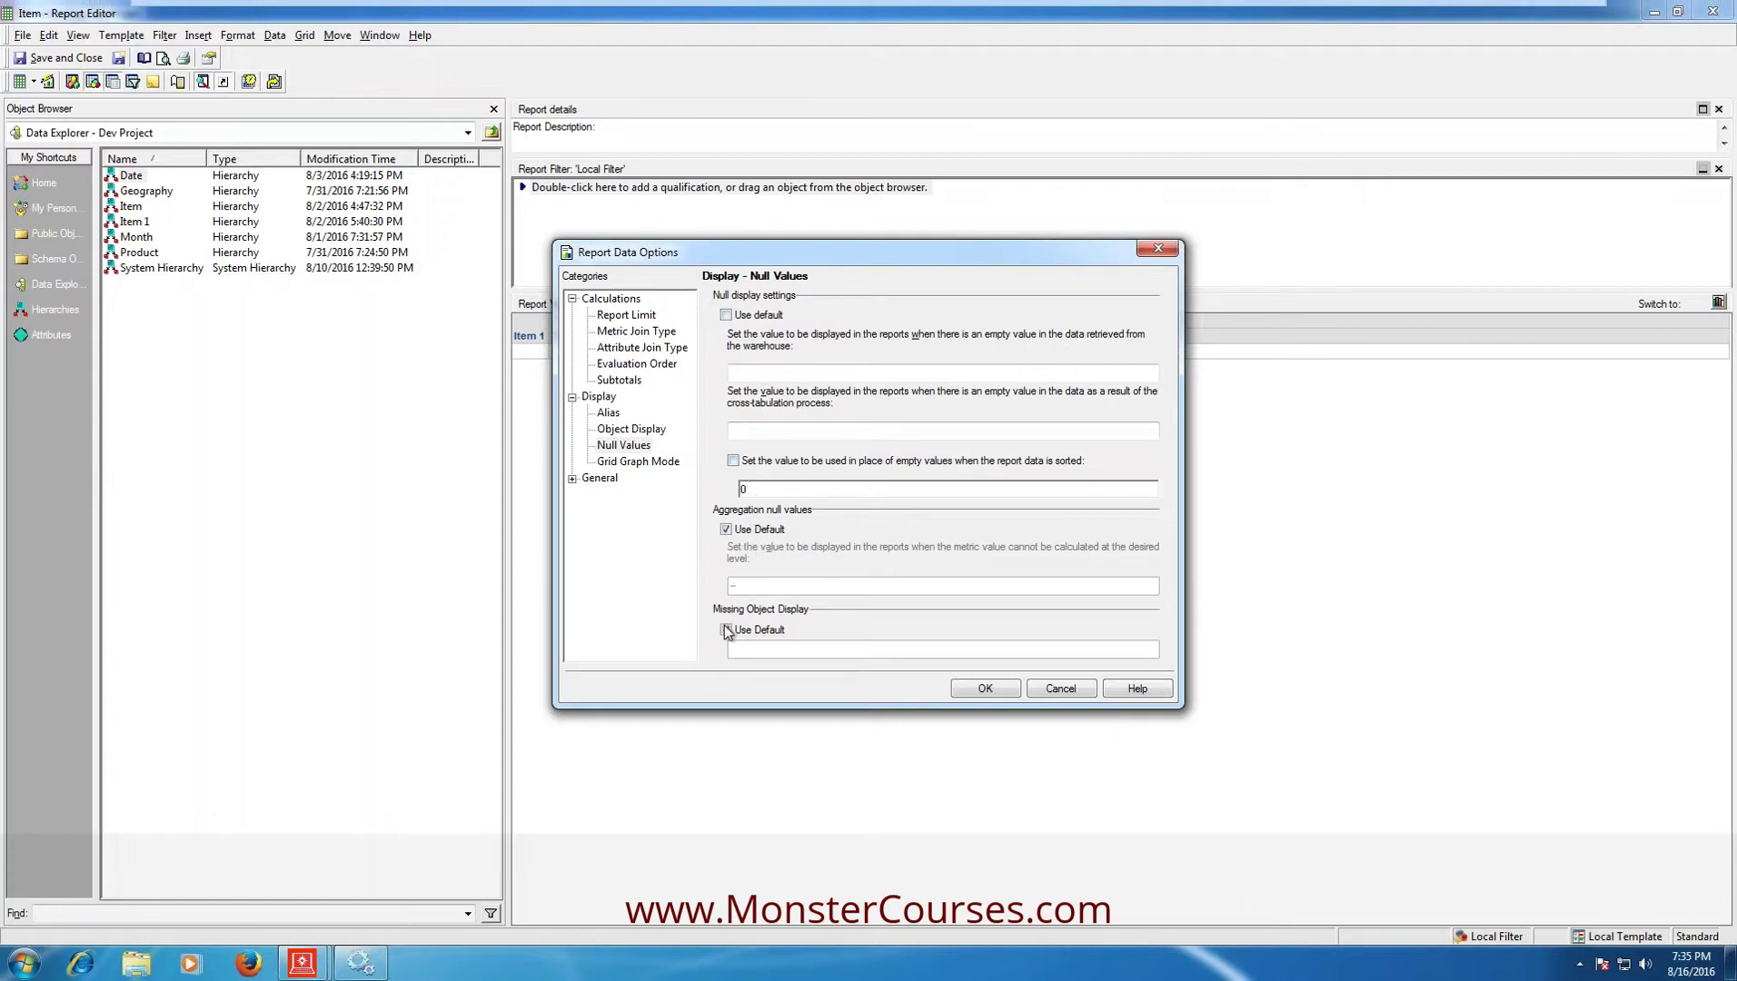
click(725, 529)
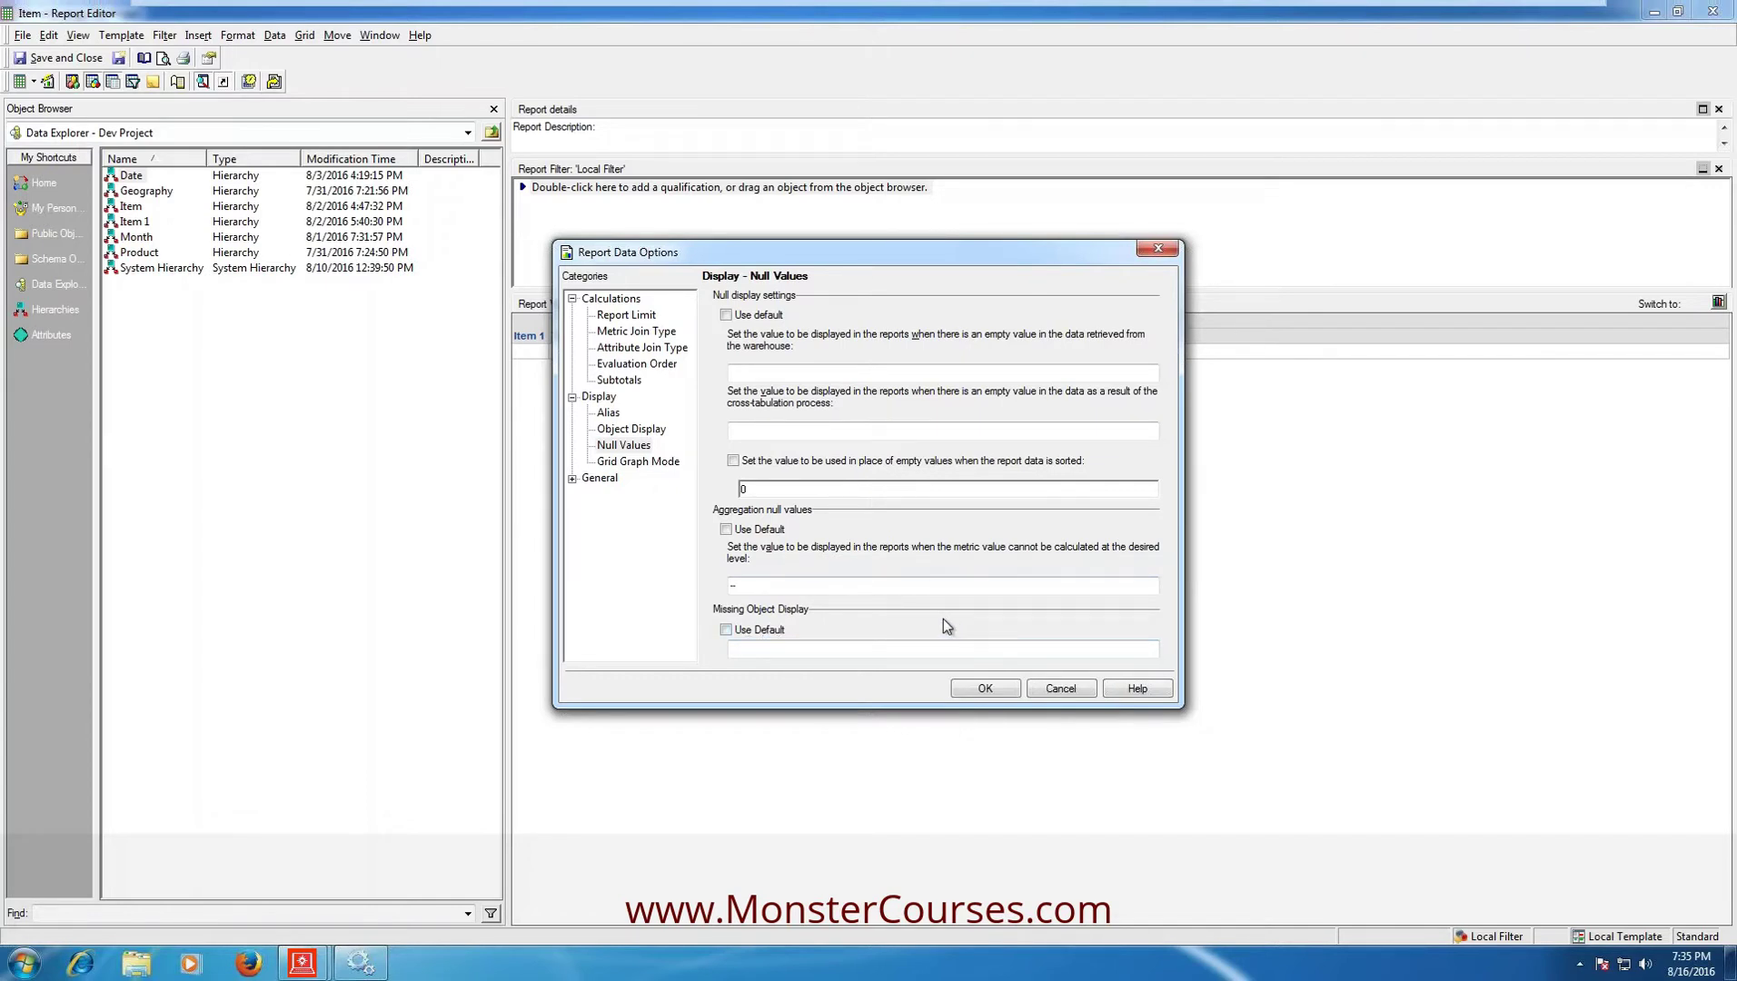
Step: Show empty warehouse values as 'n/a' and aggregation nulls as '--', then apply with OK
click(759, 373)
text(n/a)
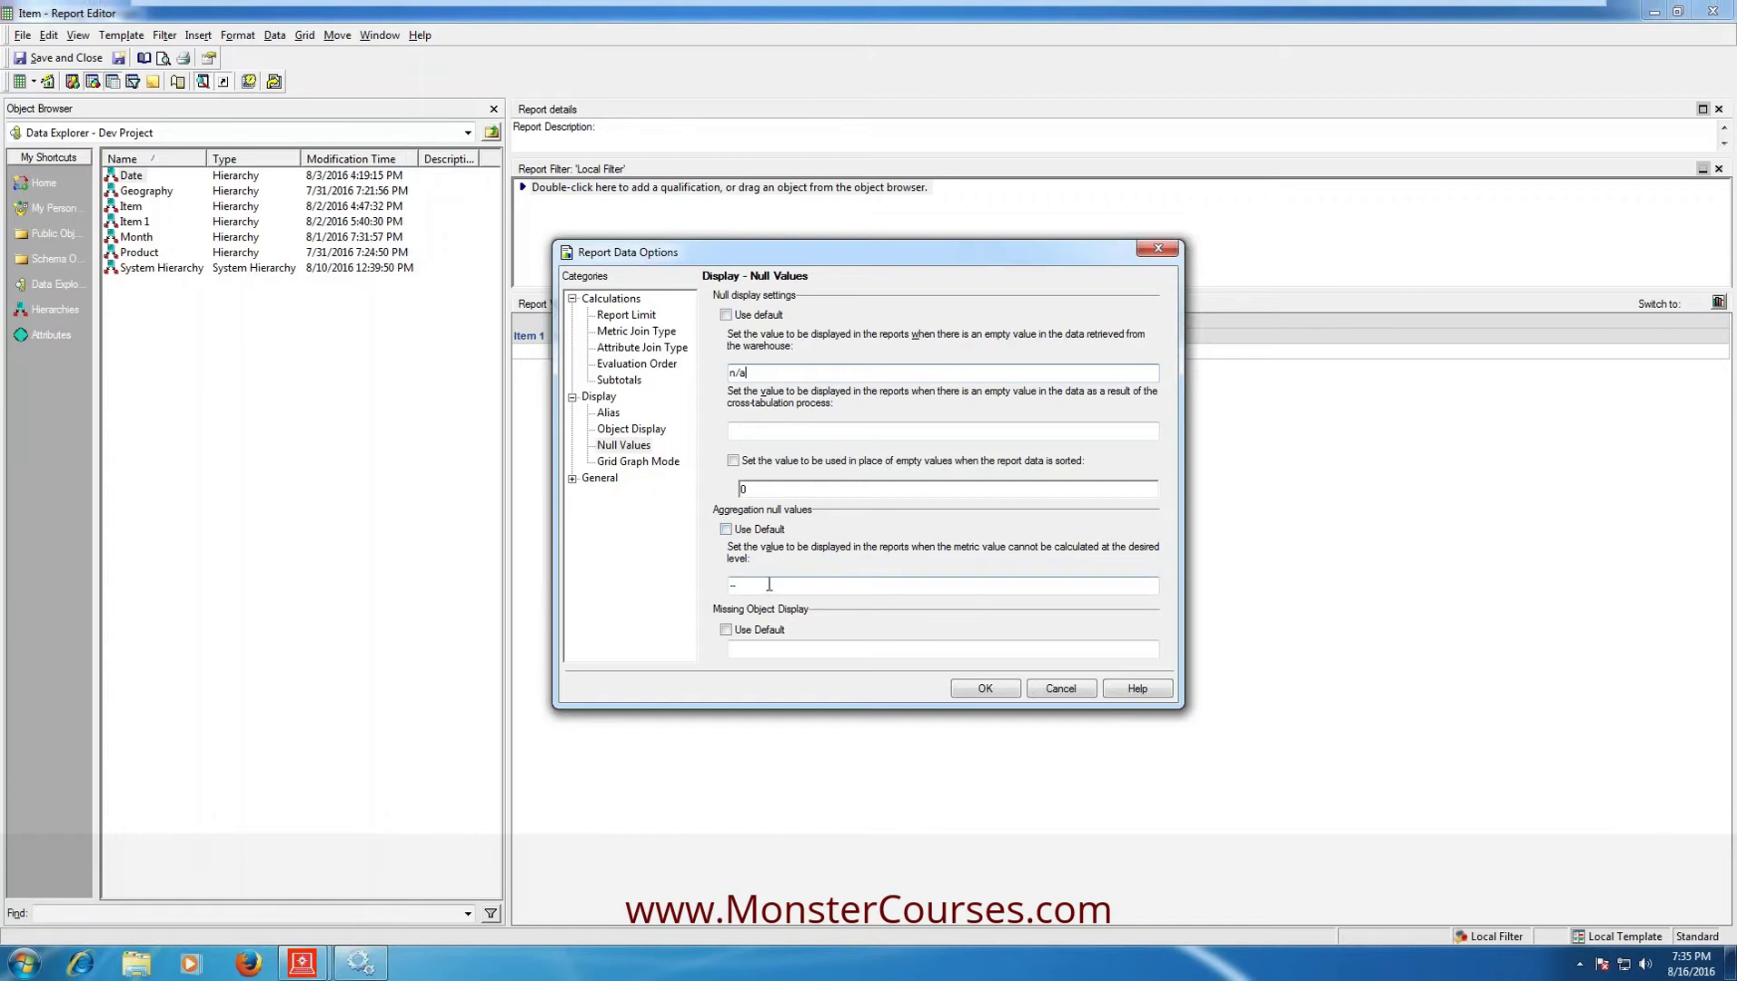
click(736, 588)
text(--)
double_click(747, 583)
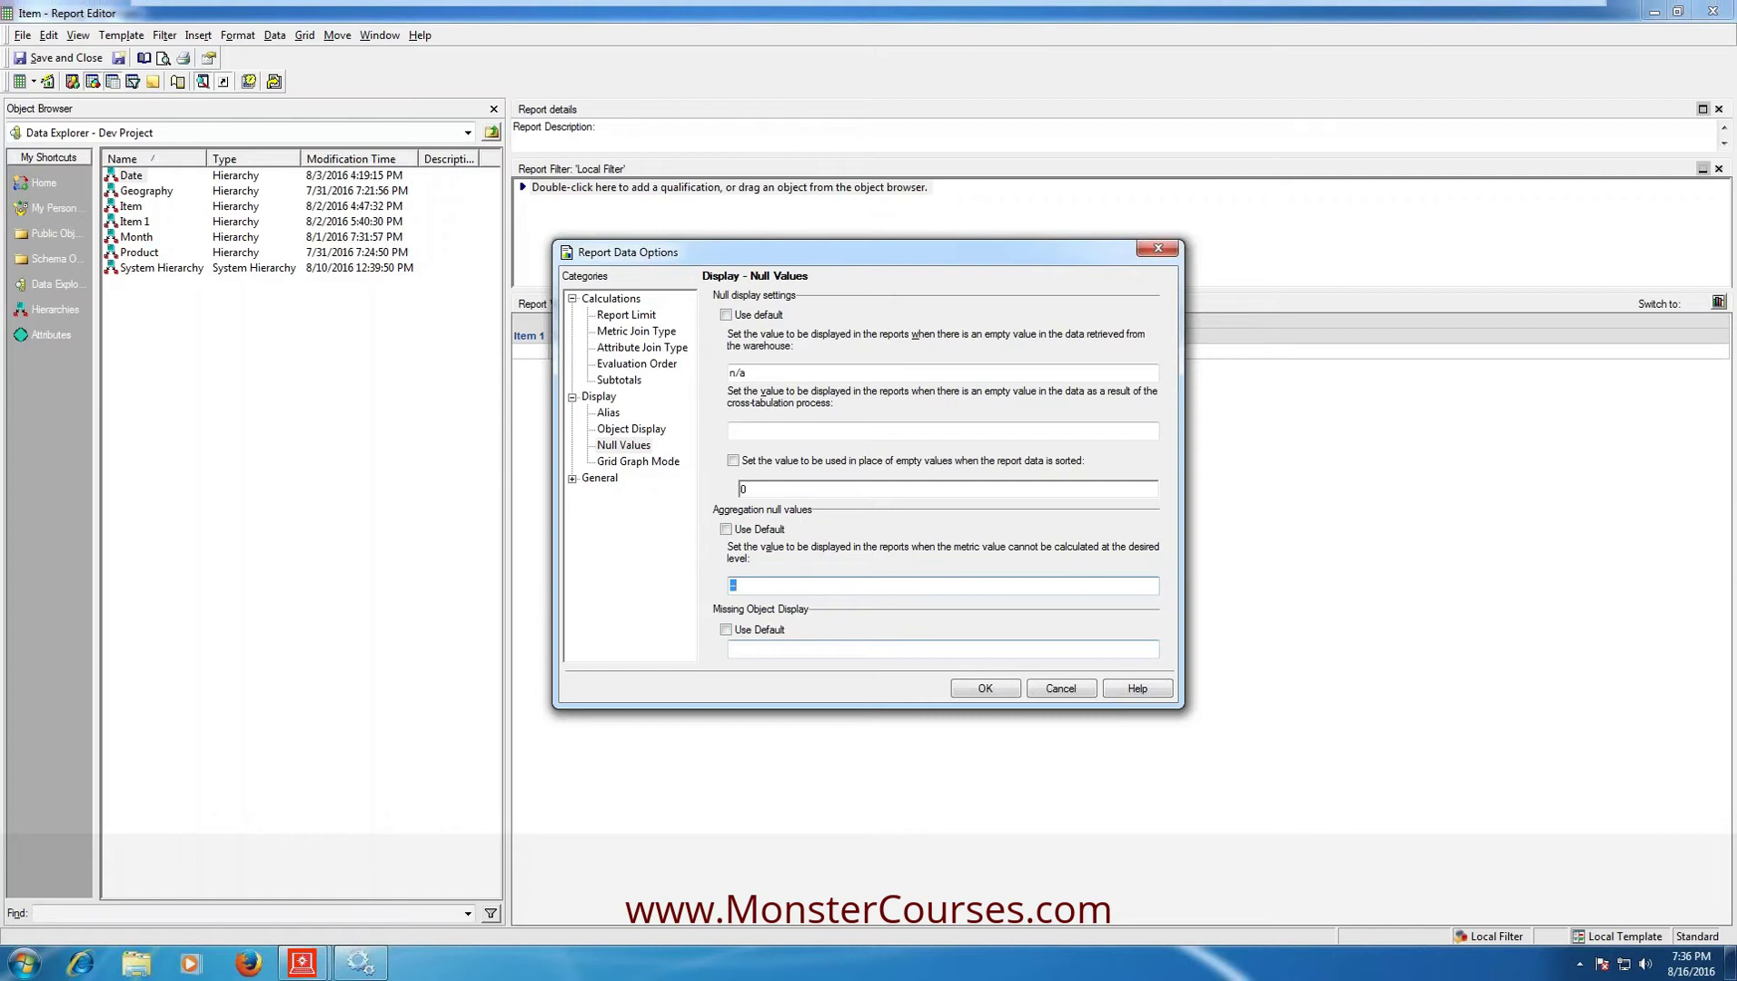
click(984, 692)
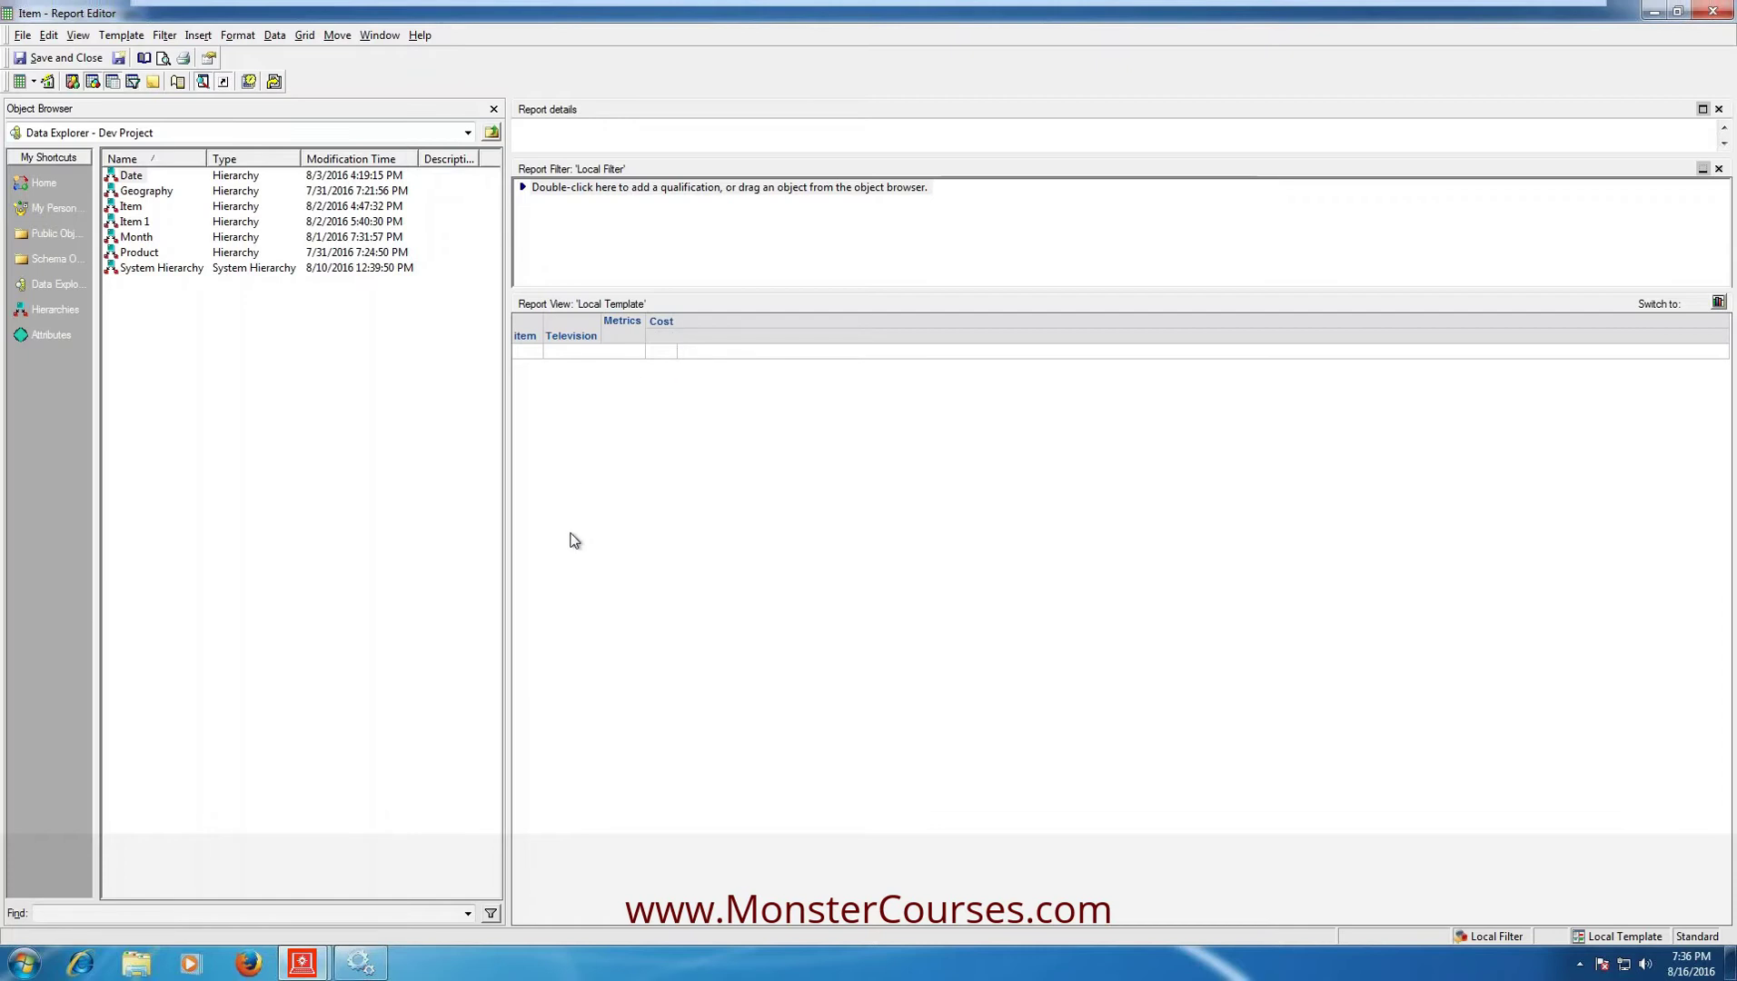
Step: Open VLDB Properties for the Item report from the Data menu
click(274, 35)
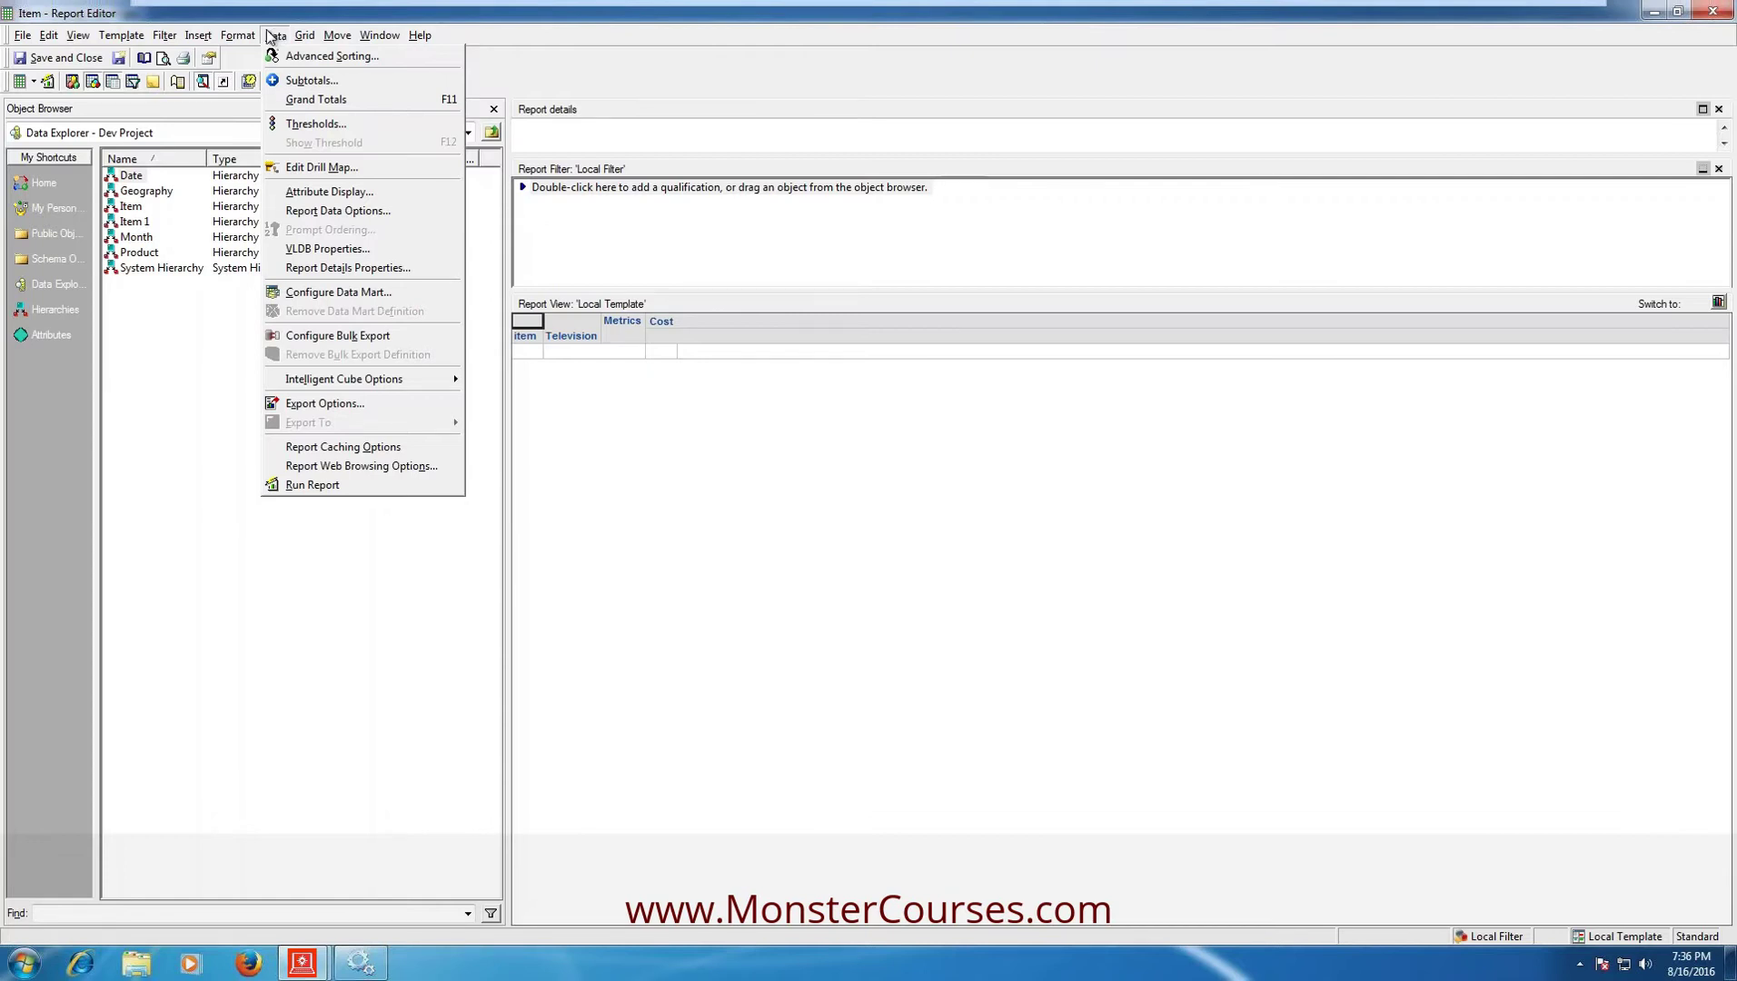
click(300, 249)
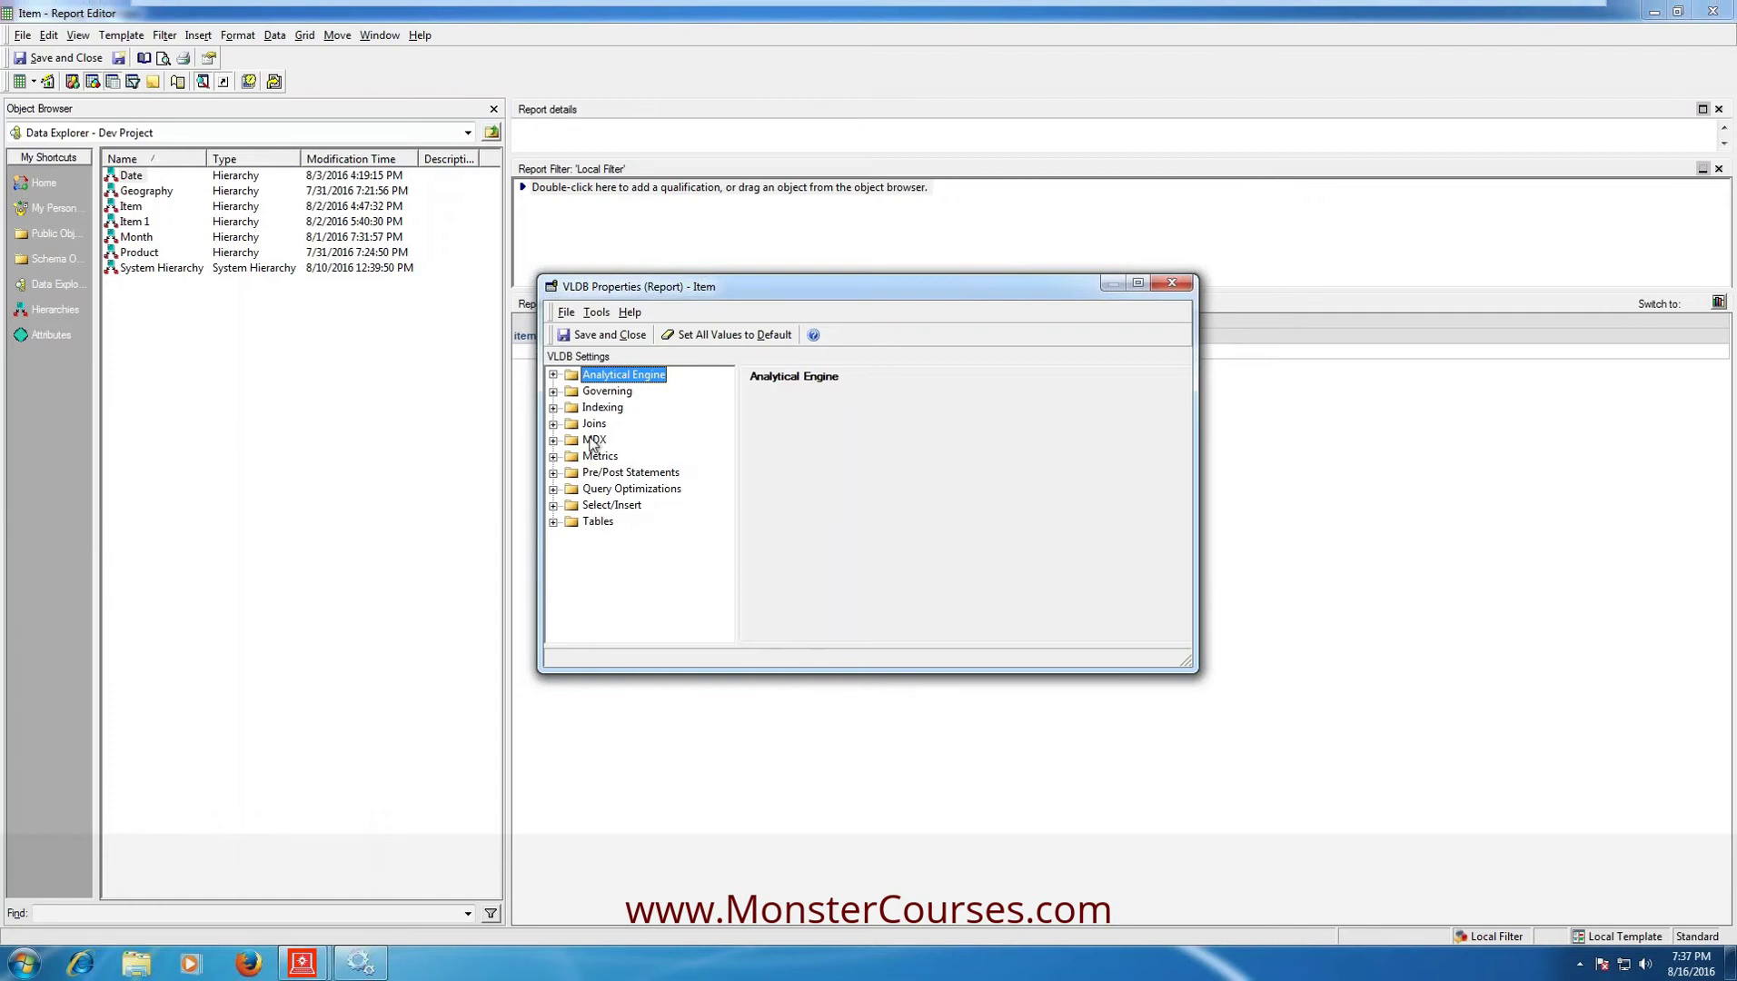
Step: Expand the Analytical Engine and Governing categories and dismiss the iCloud storage notification
click(554, 374)
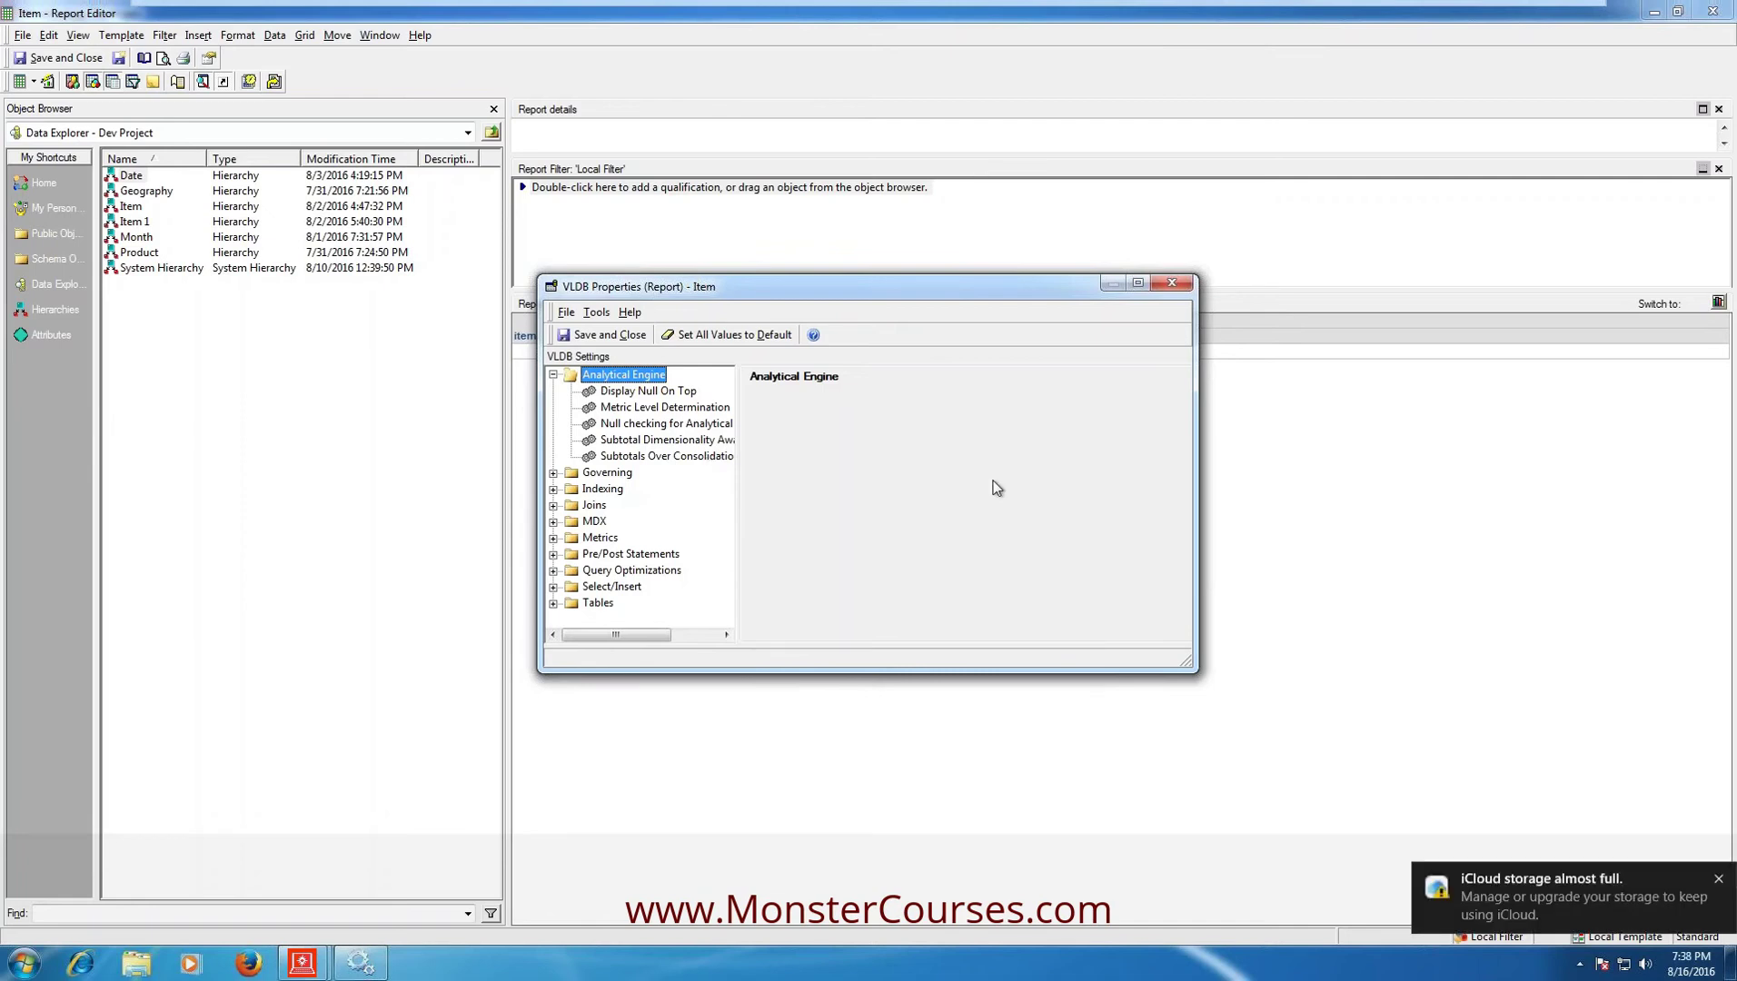
click(1720, 882)
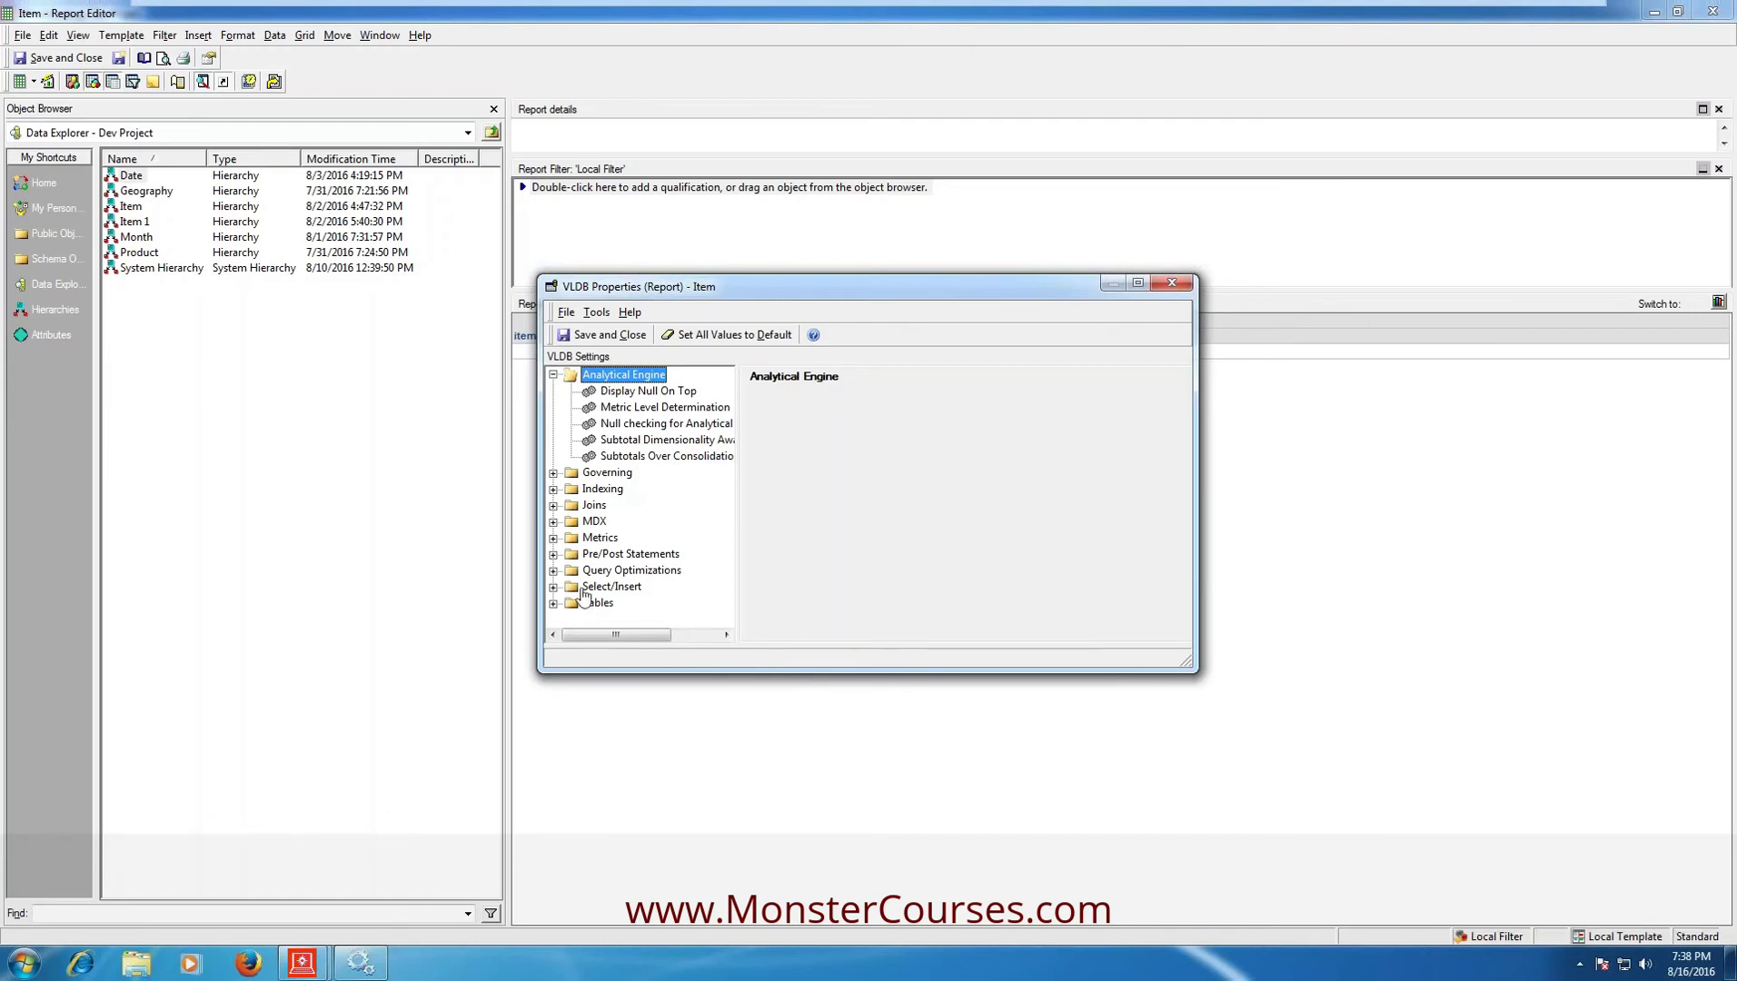
click(553, 473)
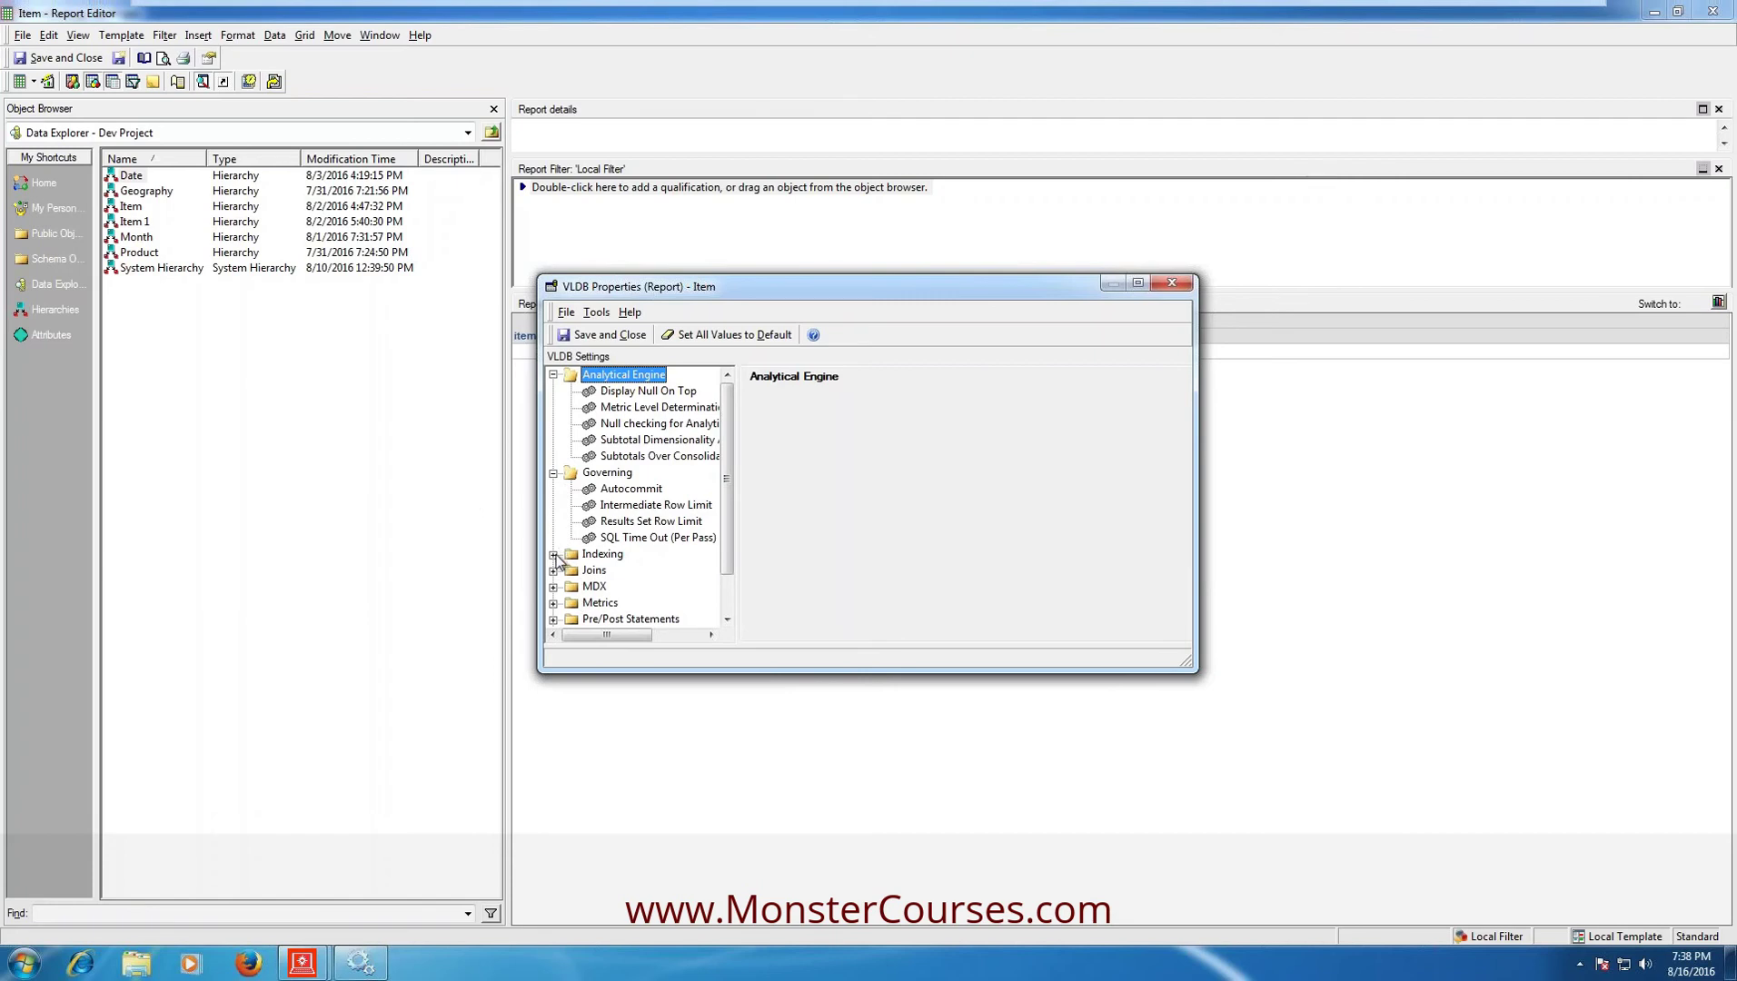
Step: Override the inherited Cartesian Join Warning keeping Execute, then show Join Type maximized
click(553, 473)
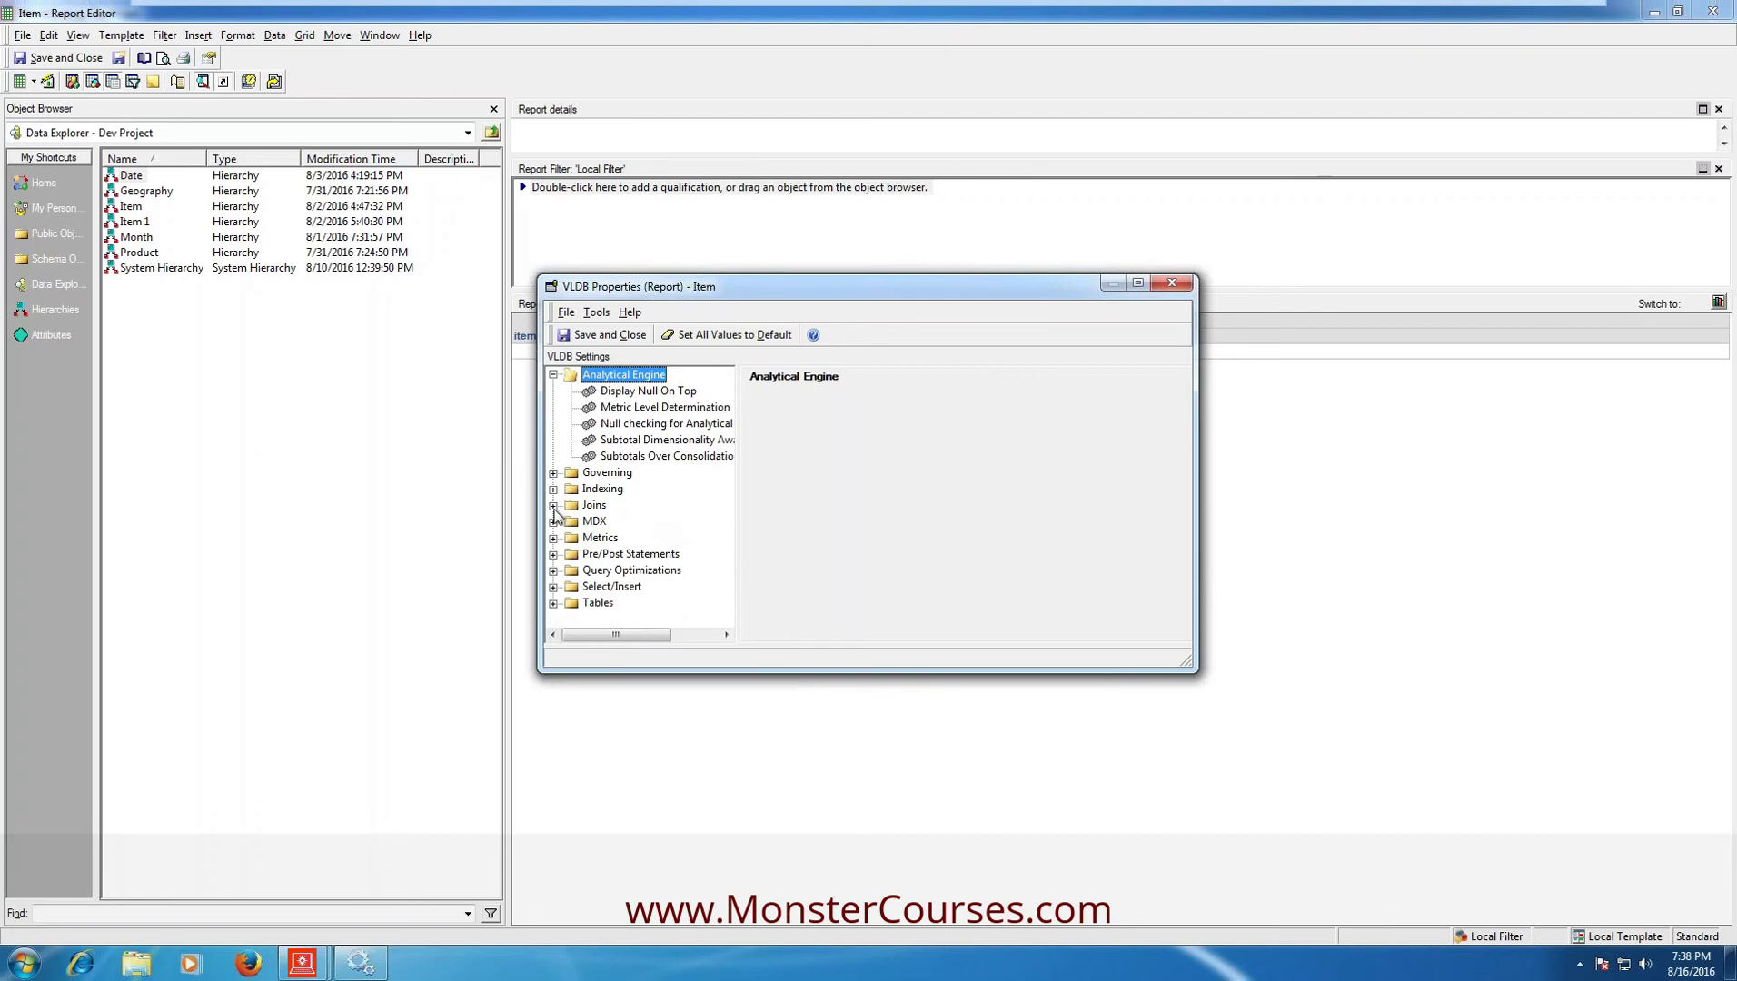
click(555, 506)
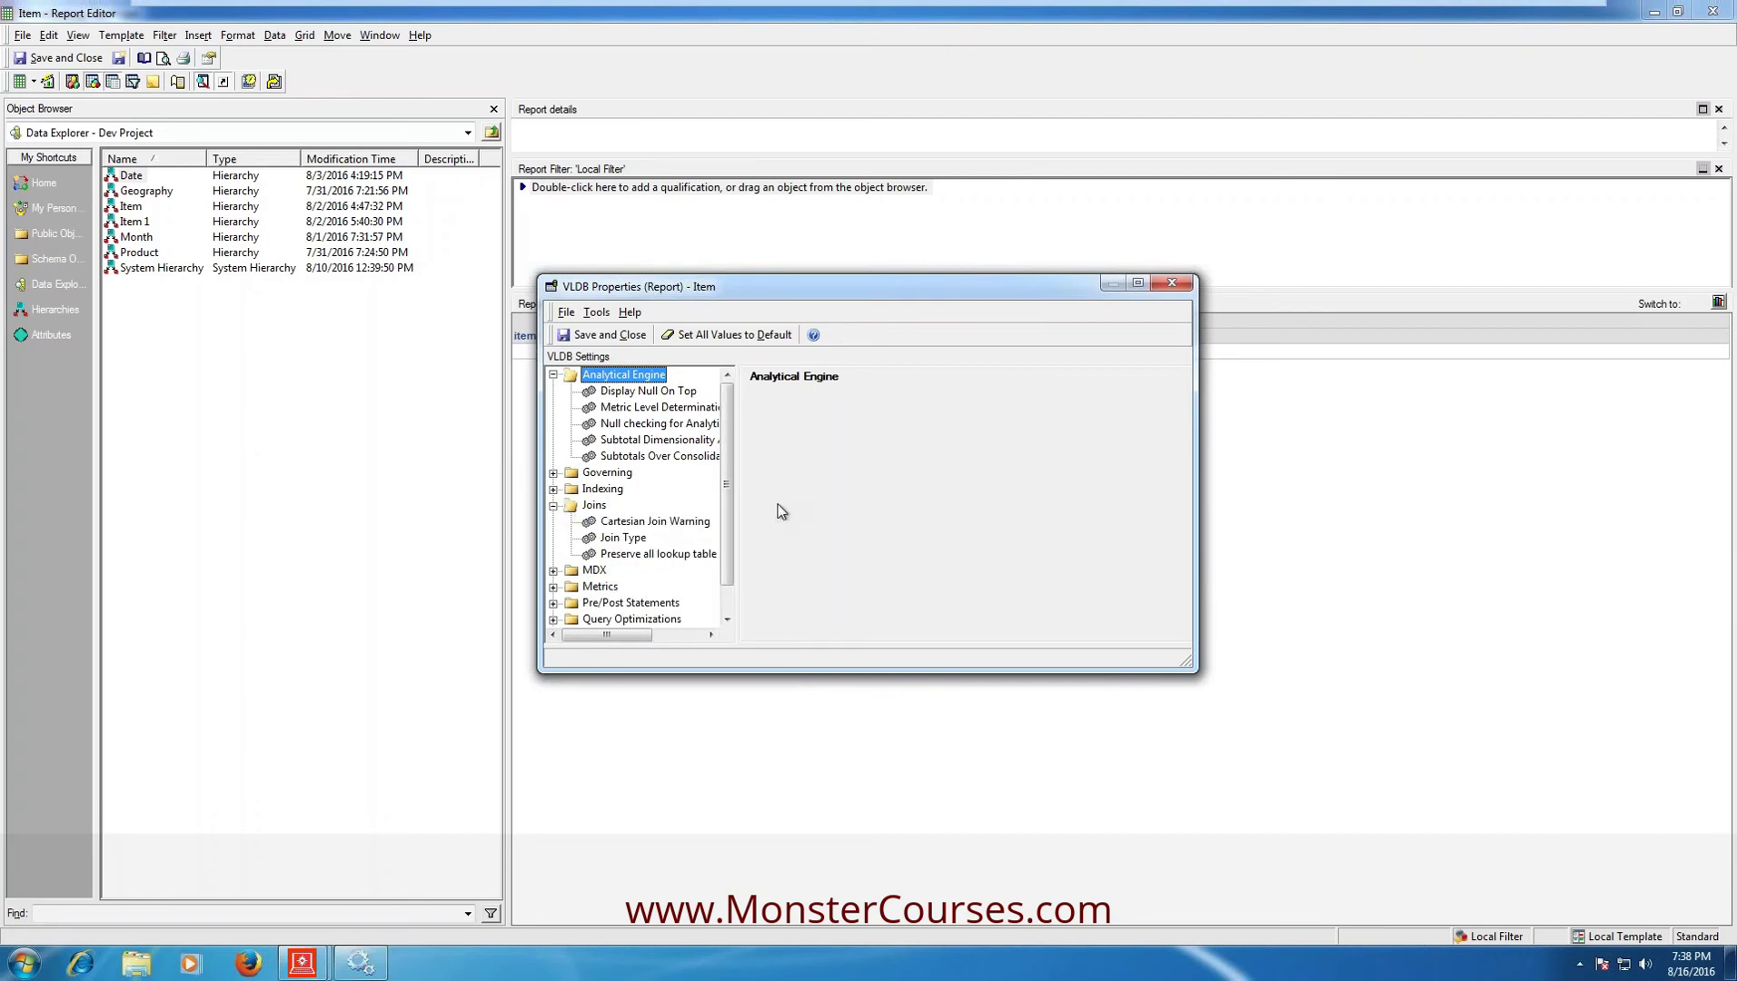
click(641, 521)
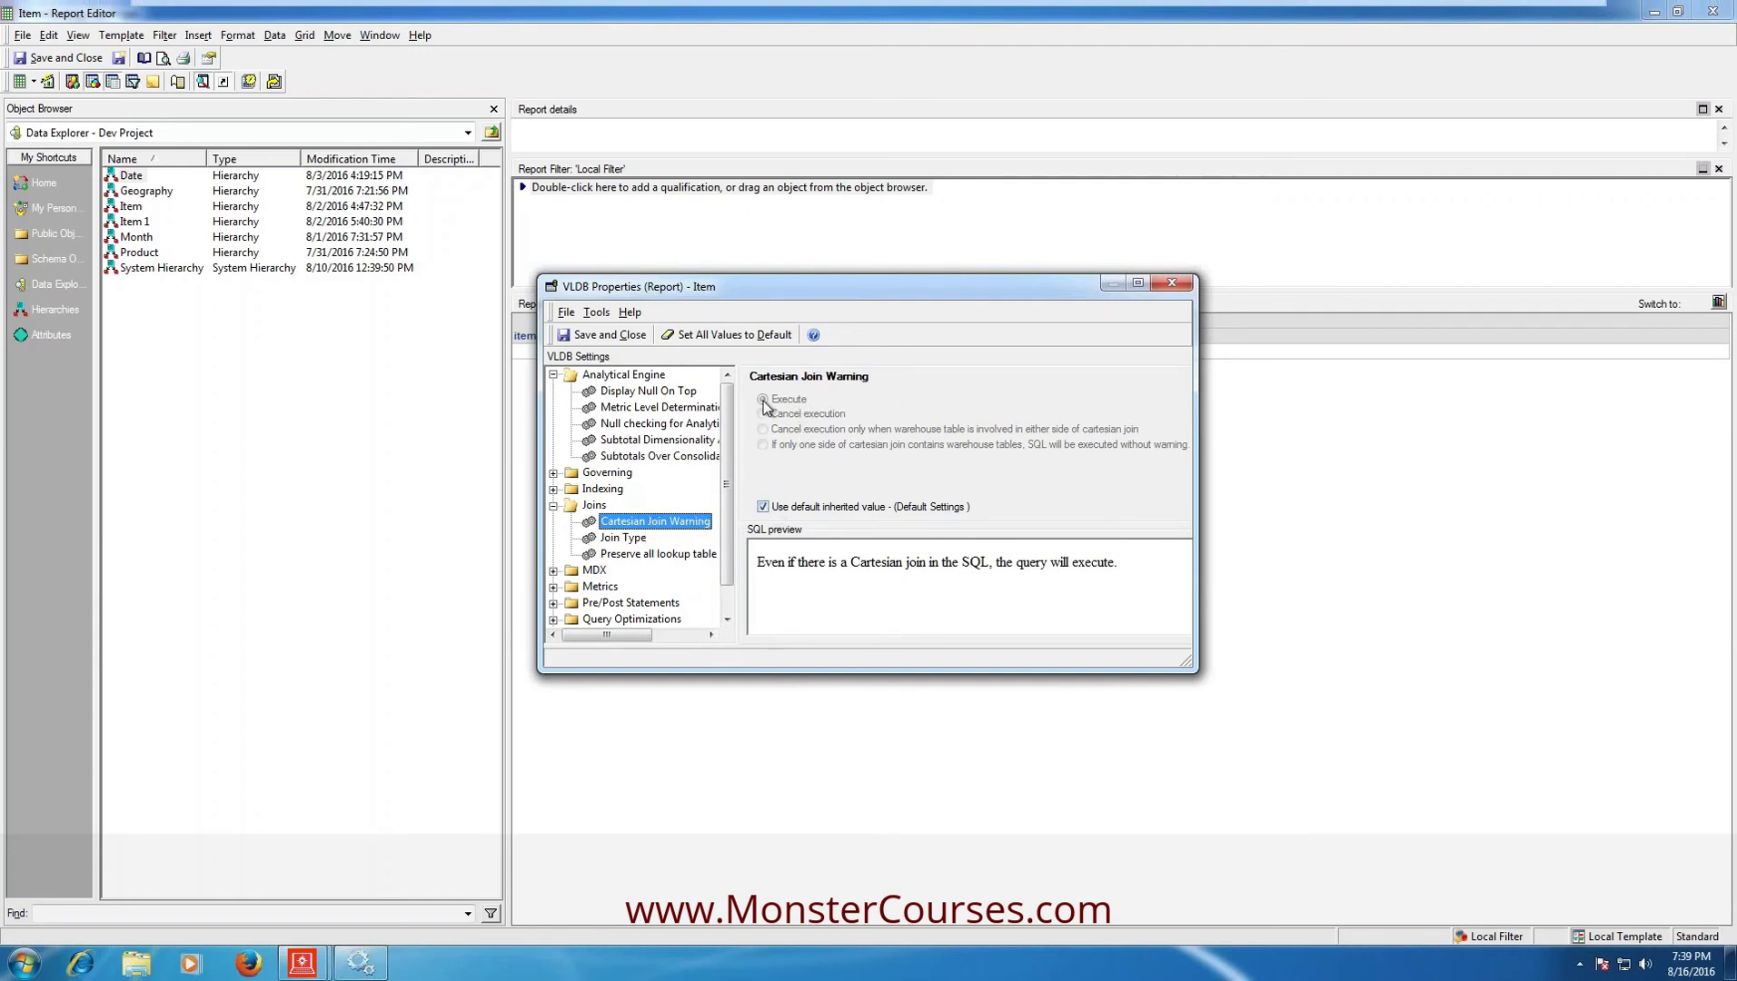
click(762, 507)
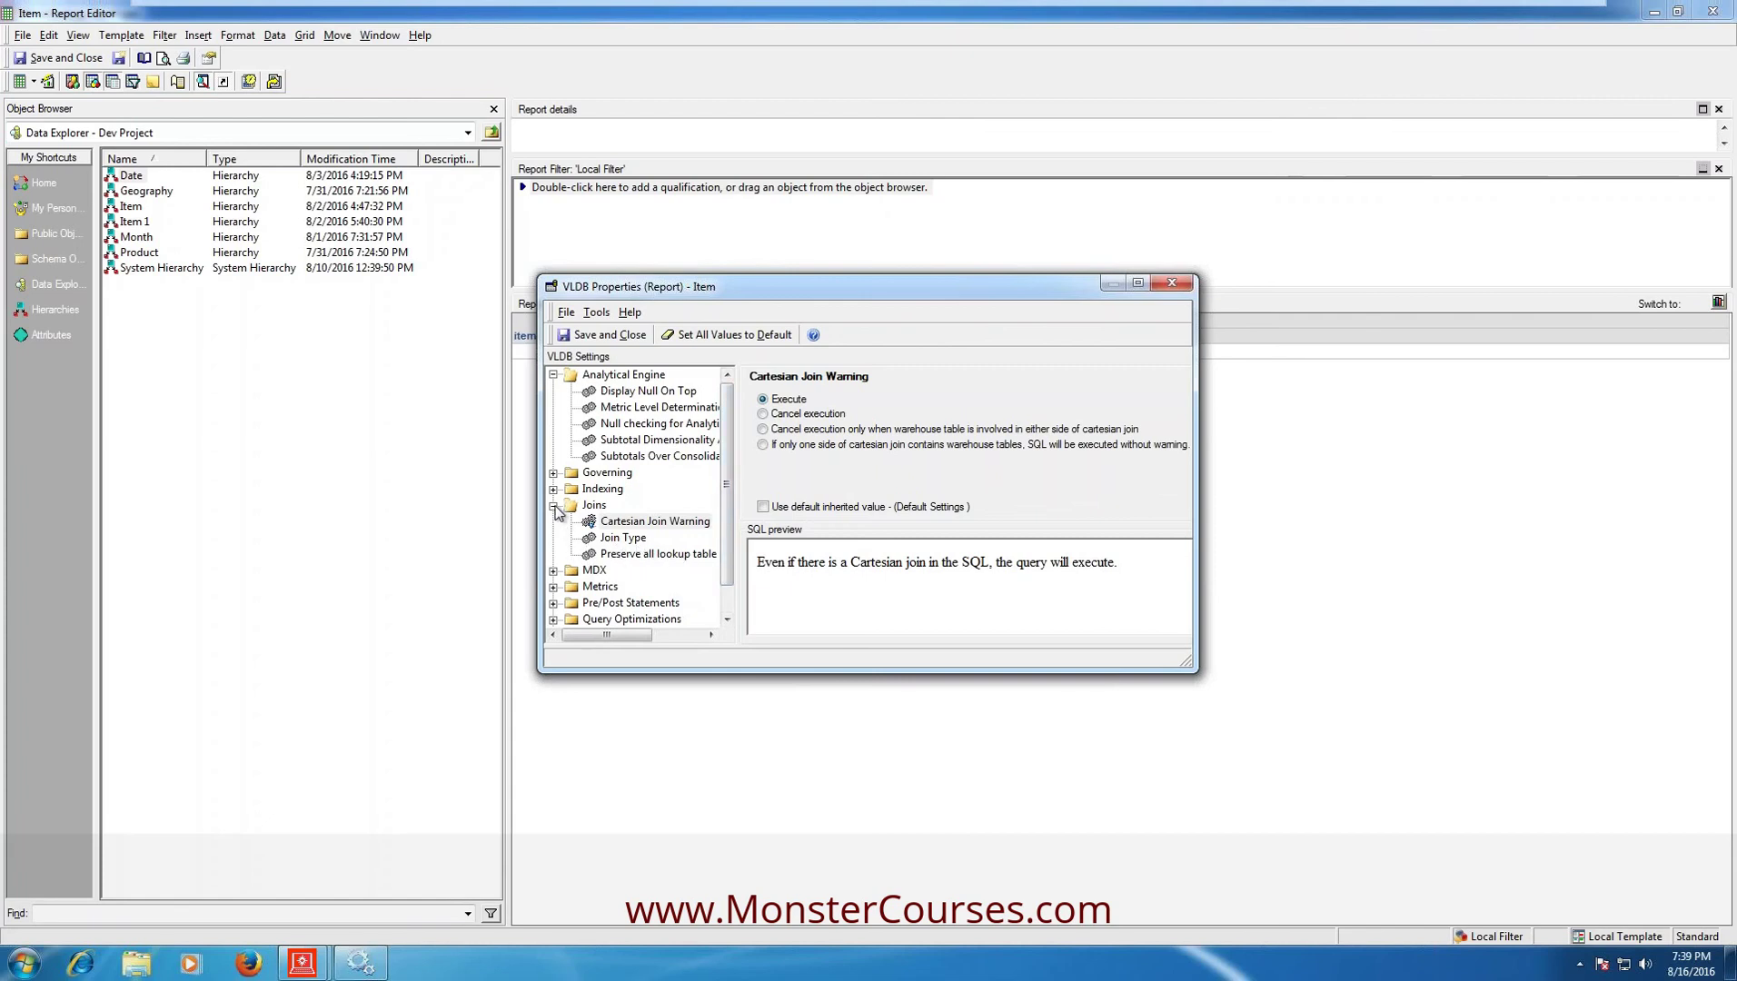
click(645, 537)
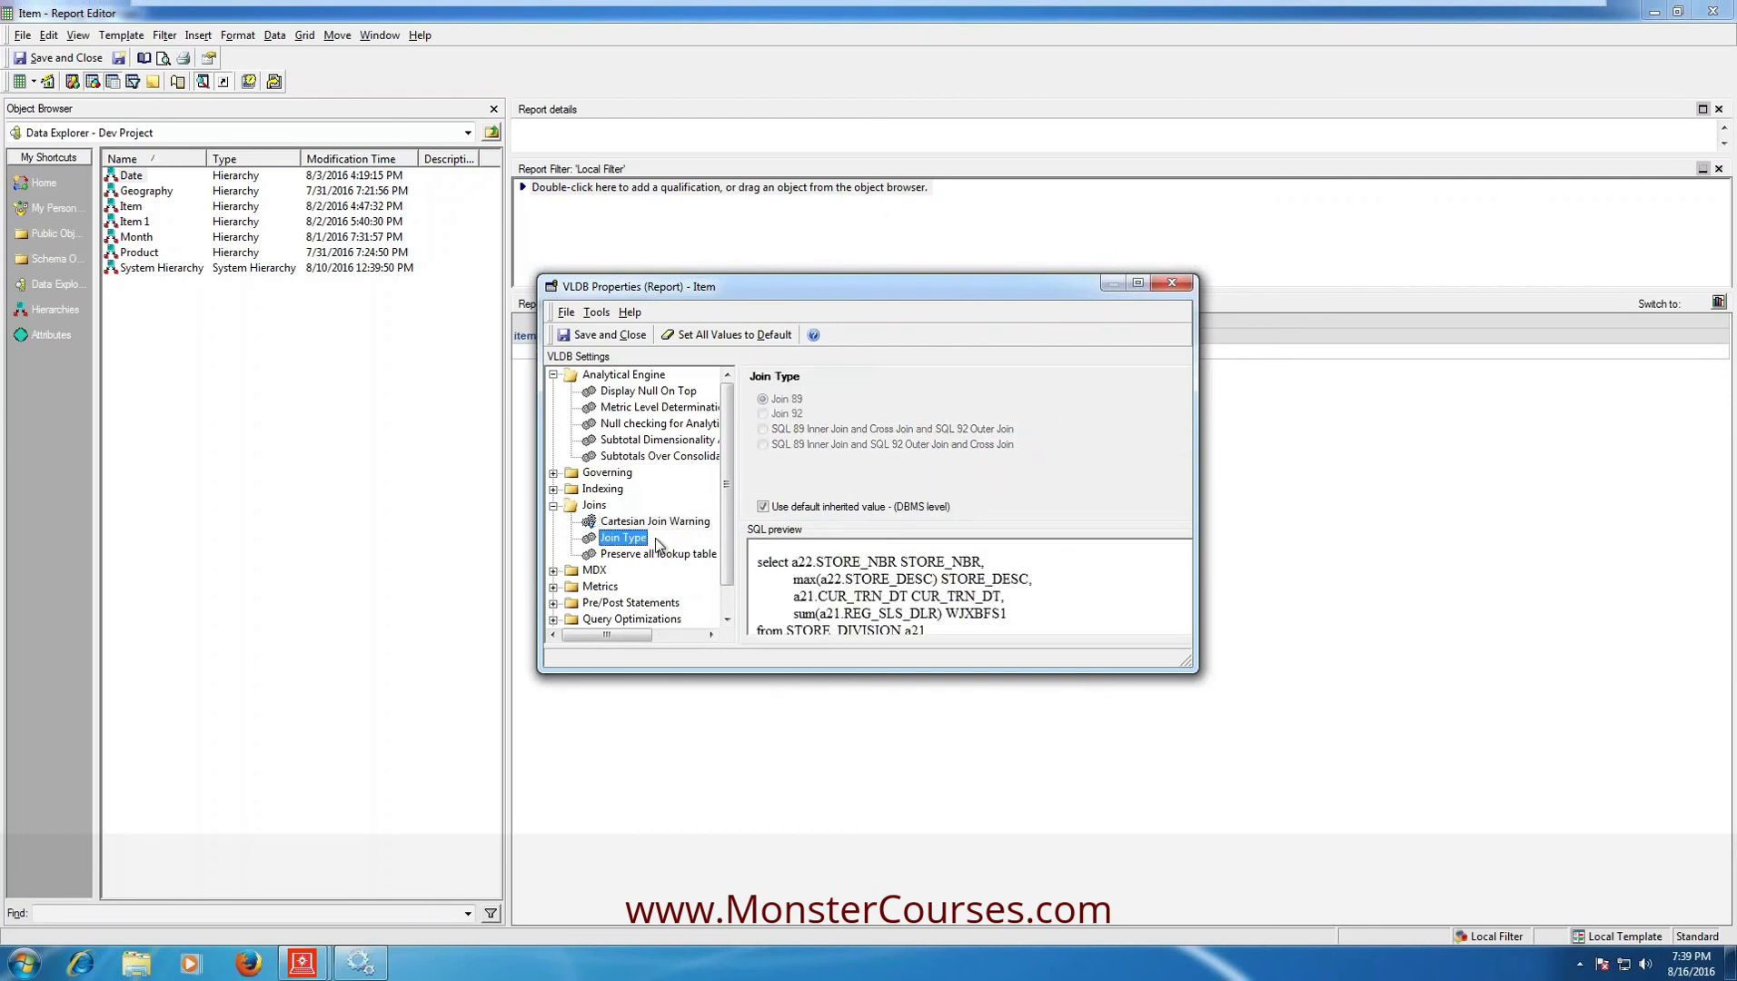
click(1137, 283)
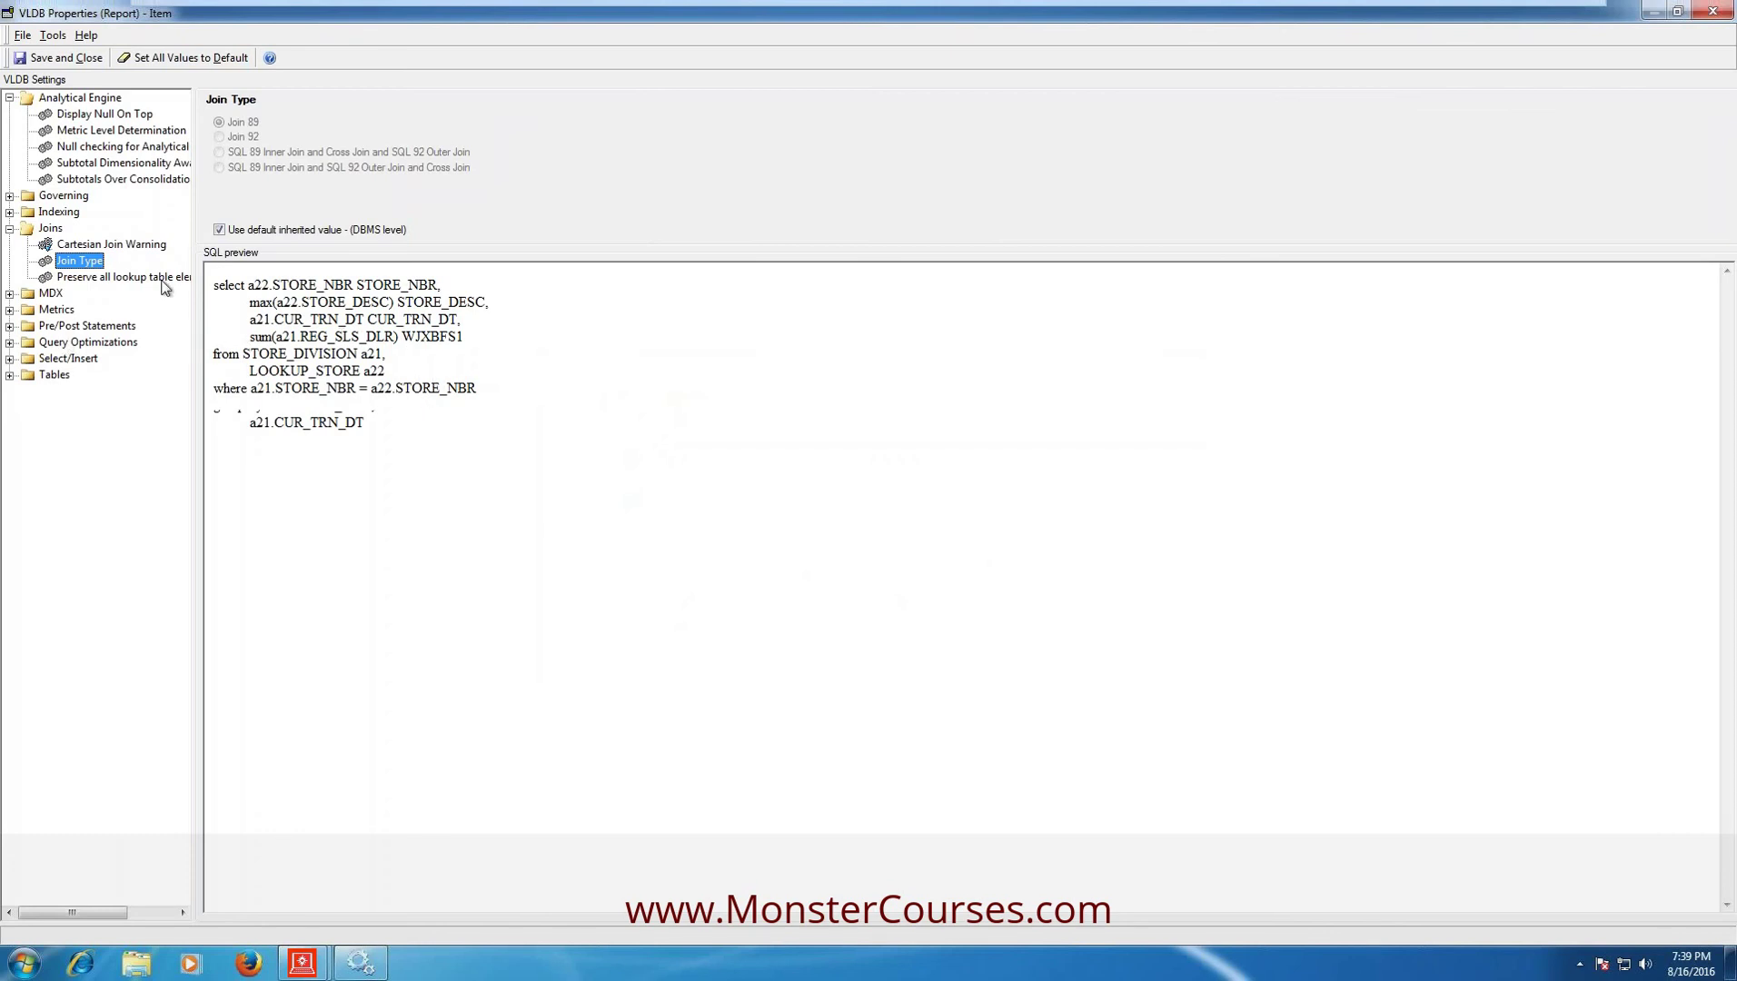
Step: Show the Apply Filter Options setting under Query Optimizations with a widened settings list
click(10, 344)
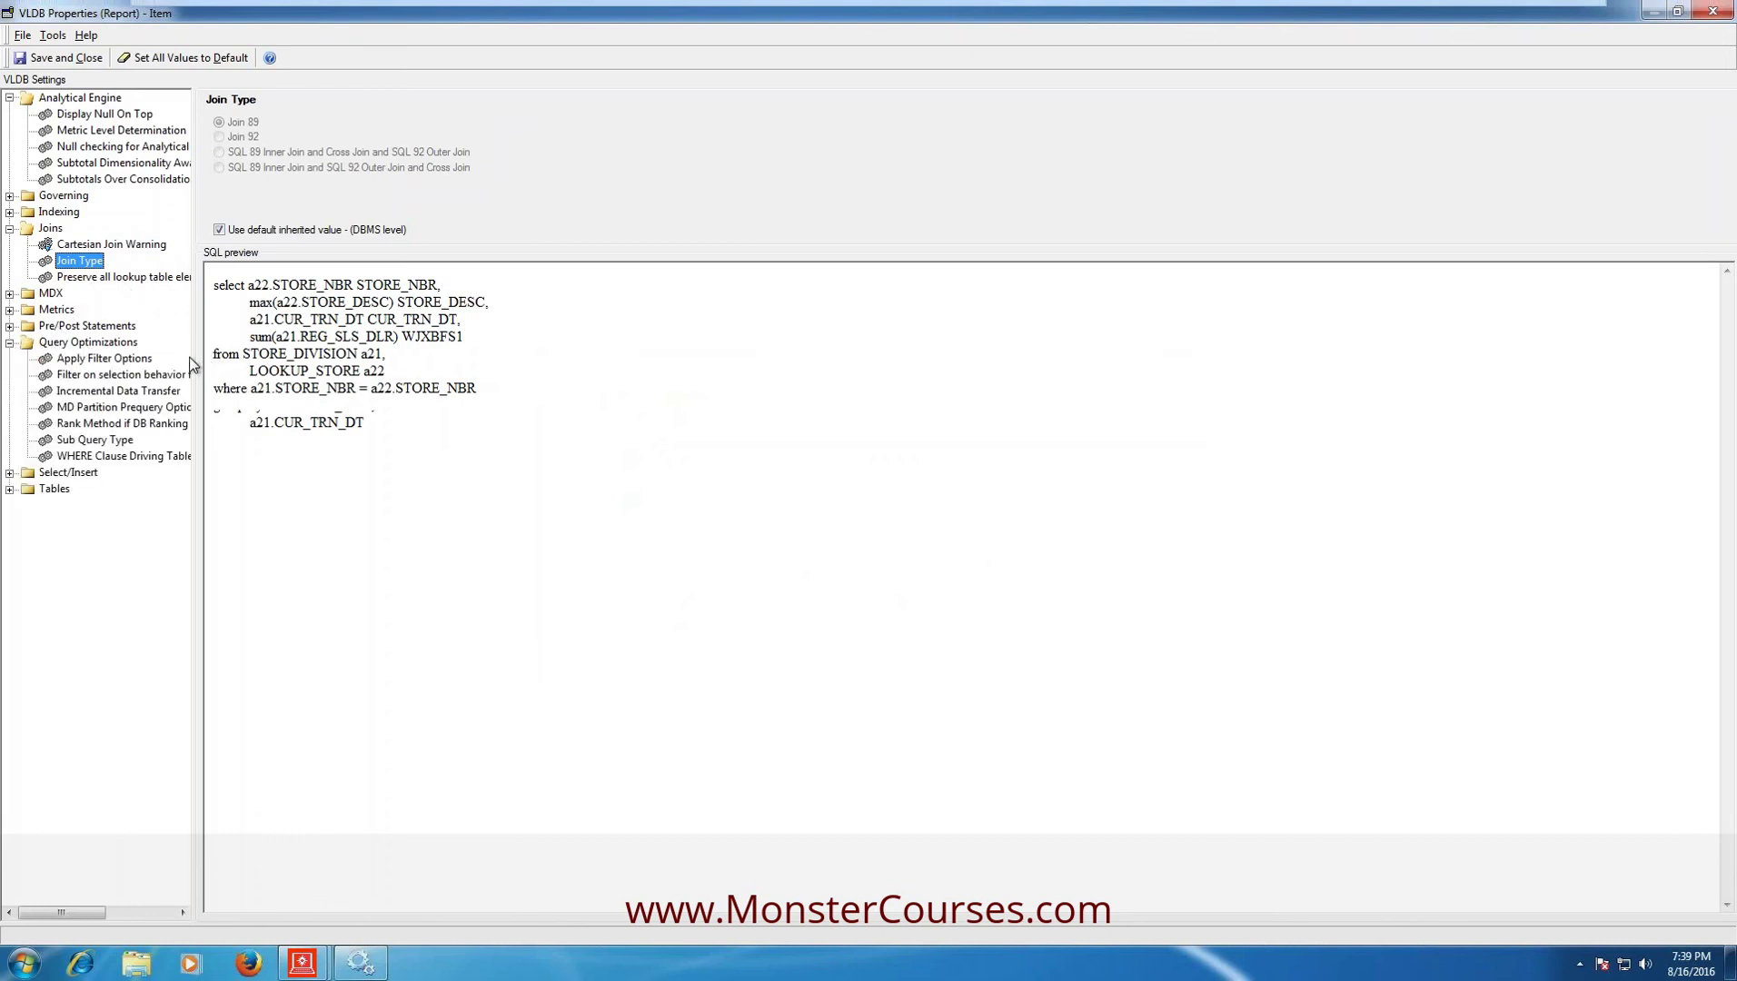
drag(194, 364, 427, 361)
click(116, 360)
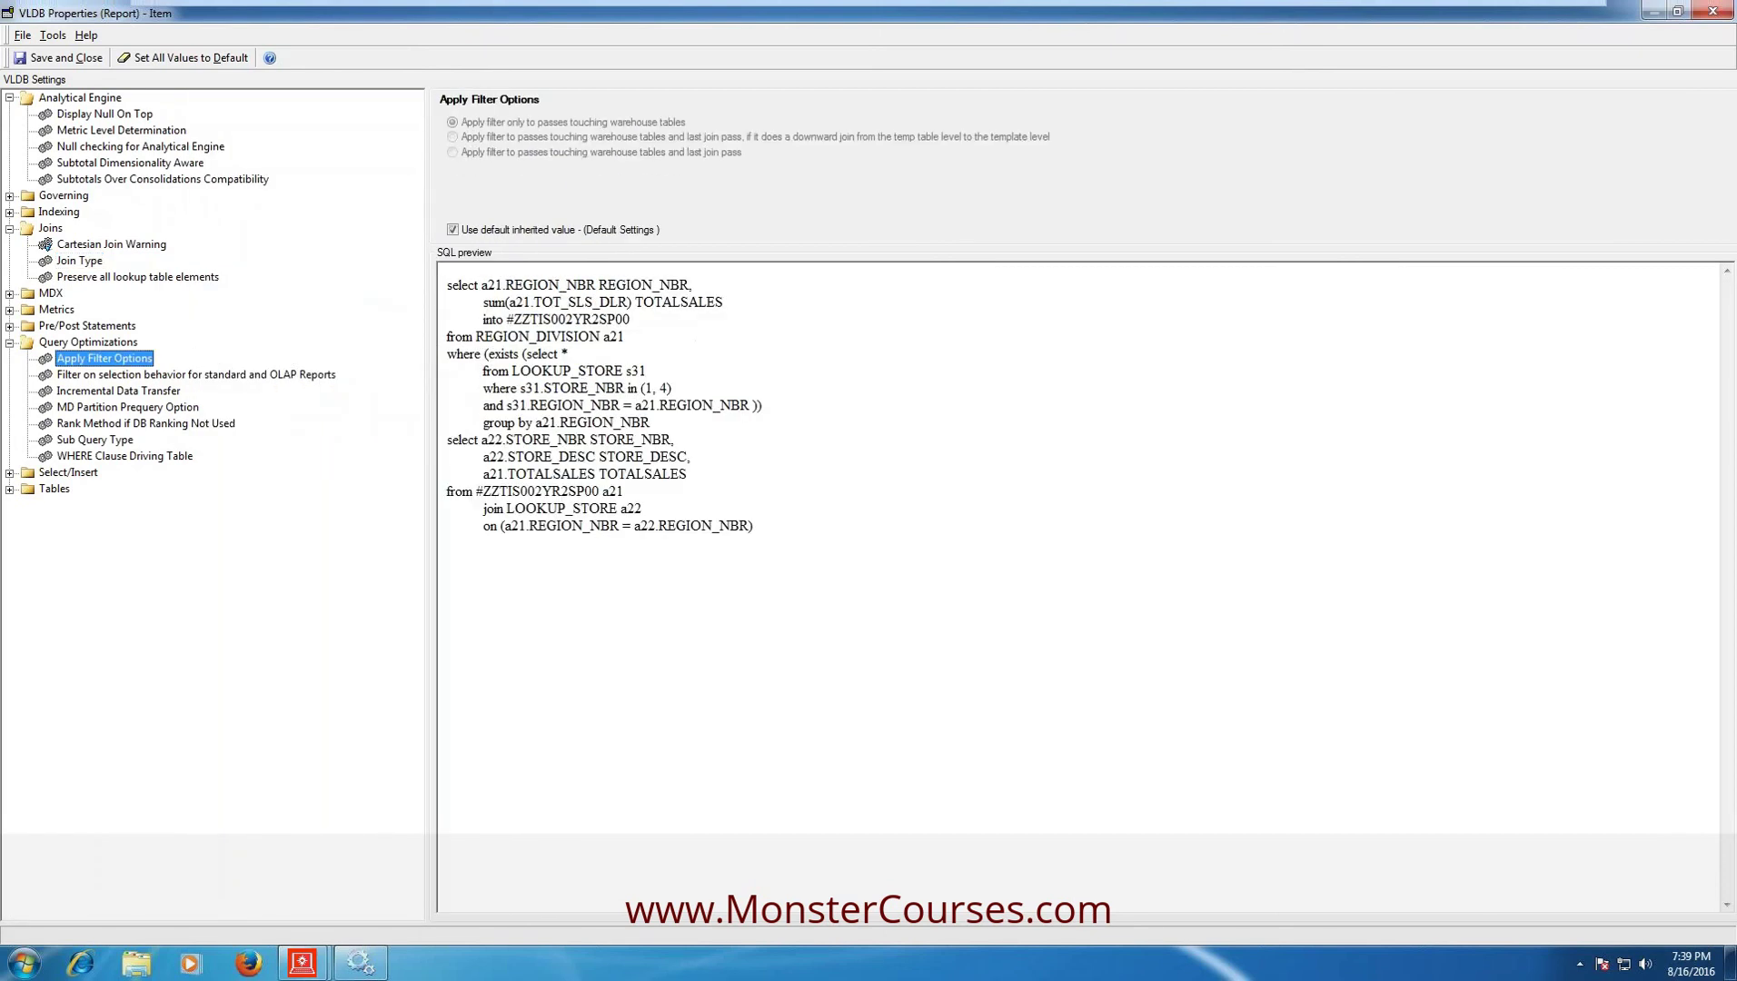